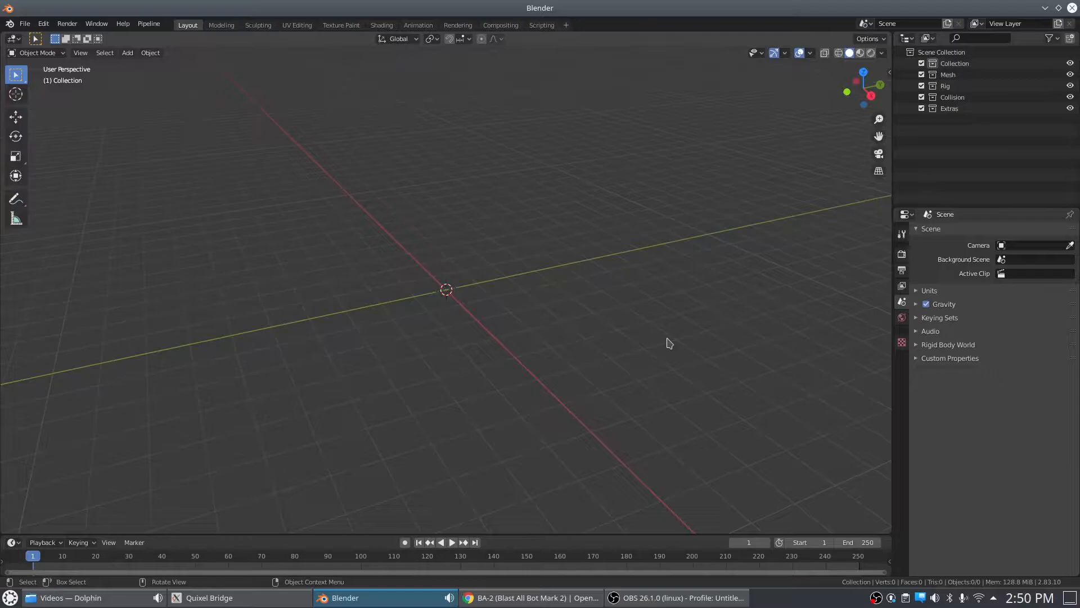
- Switch to Chrome and read the Polycount wiki's Cavity map page, highlighting the sentence on baking a cavity map with ambient occlusion
click(470, 598)
click(90, 27)
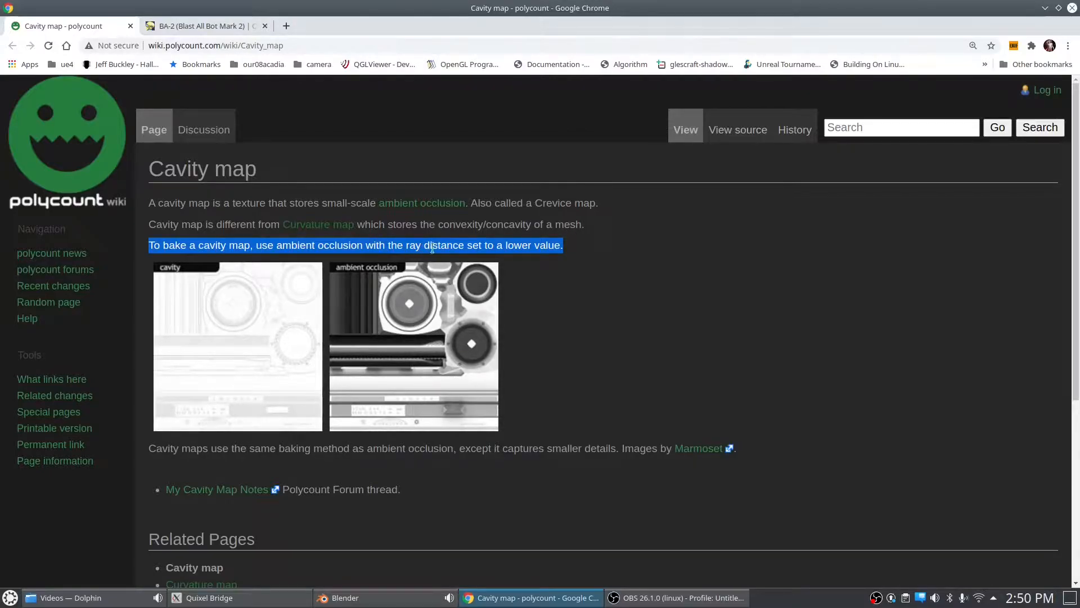
drag(572, 251, 156, 249)
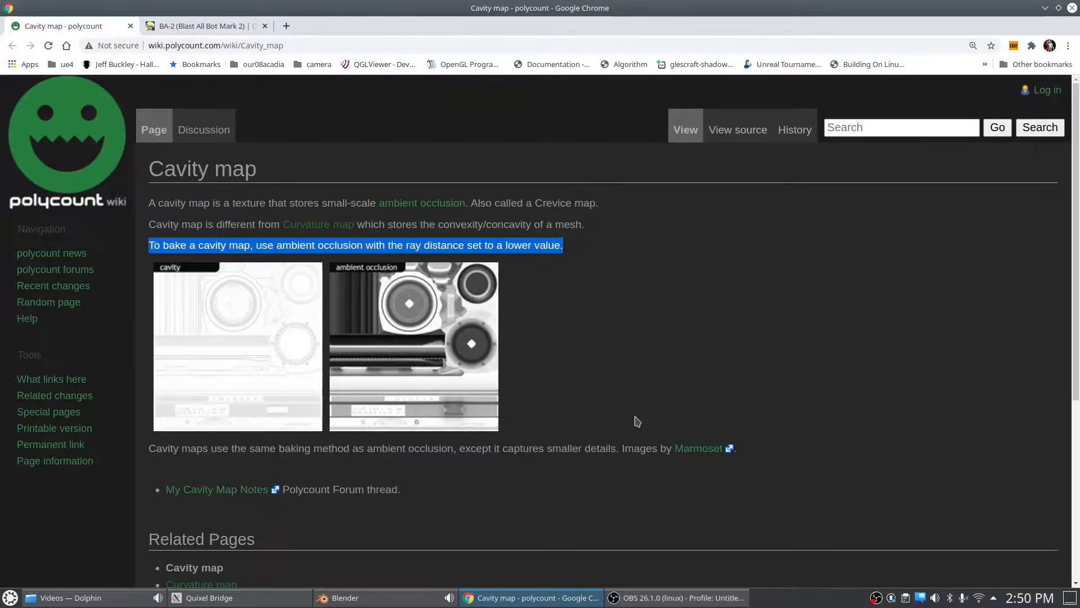
- View the OpenGameArt page for BA-2 (Blast All Bot Mark 2) in Chrome, enlarging and highlighting the model's title
click(353, 606)
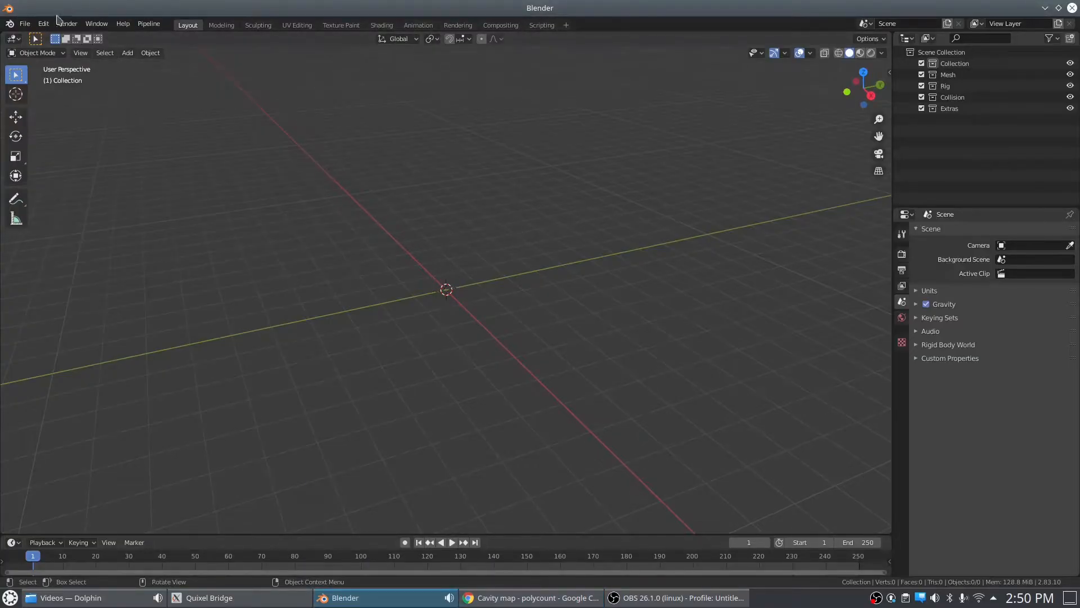
click(509, 602)
click(202, 26)
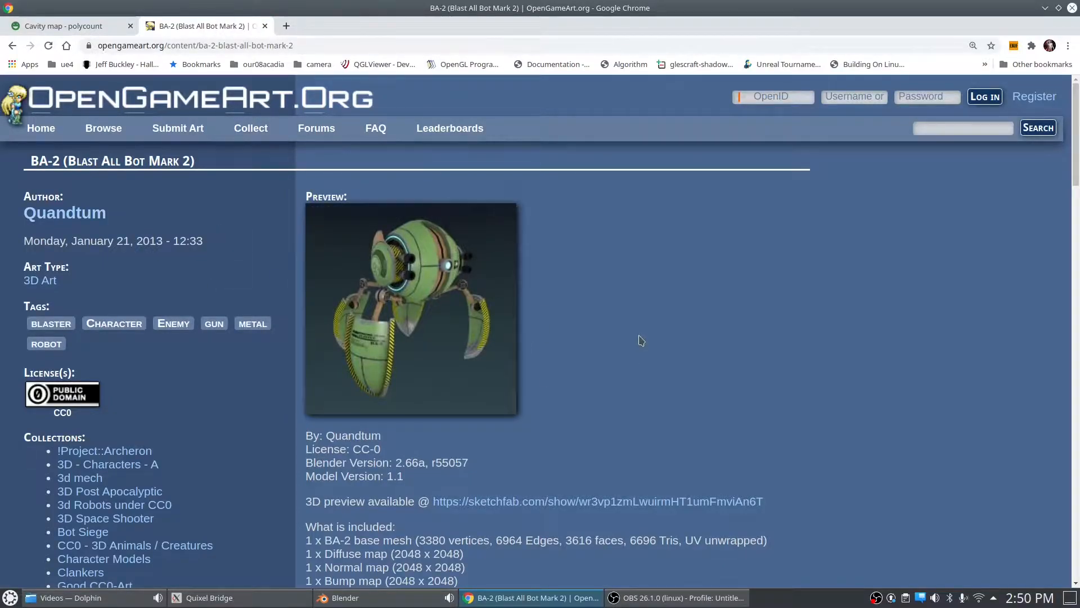
ctrl+scroll(641, 340, up, 6)
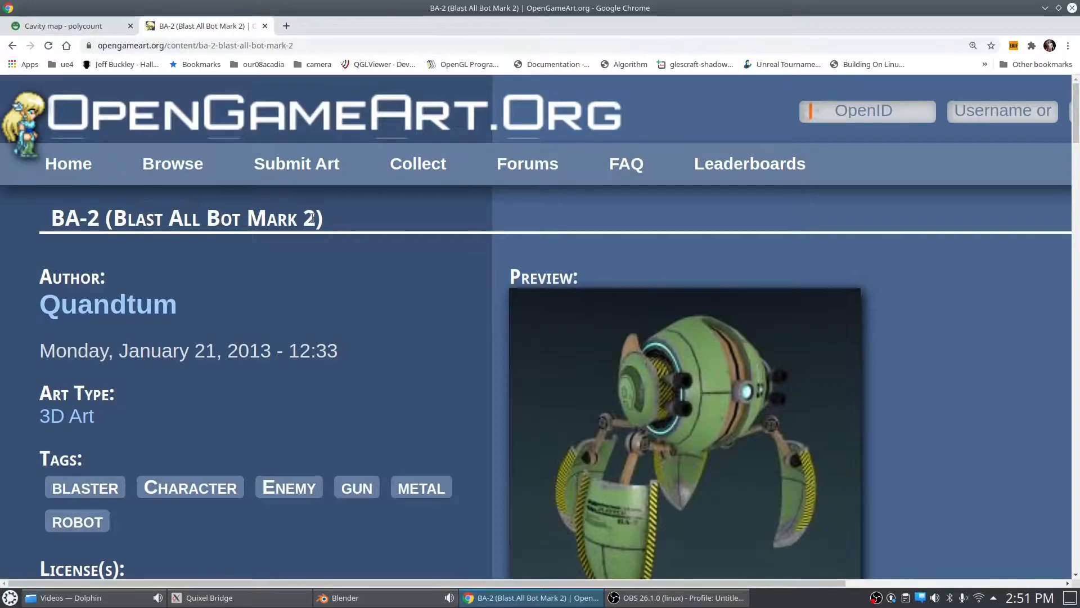
drag(284, 216, 39, 232)
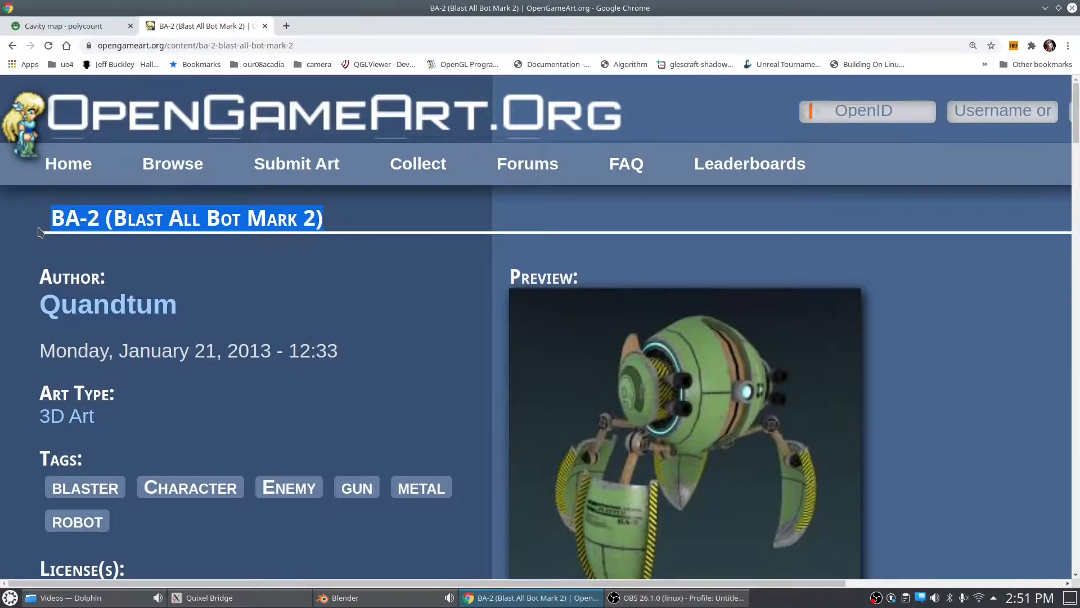
key(ctrl+minus)
key(ctrl+minus)
key(ctrl+minus)
key(ctrl+minus)
key(ctrl+minus)
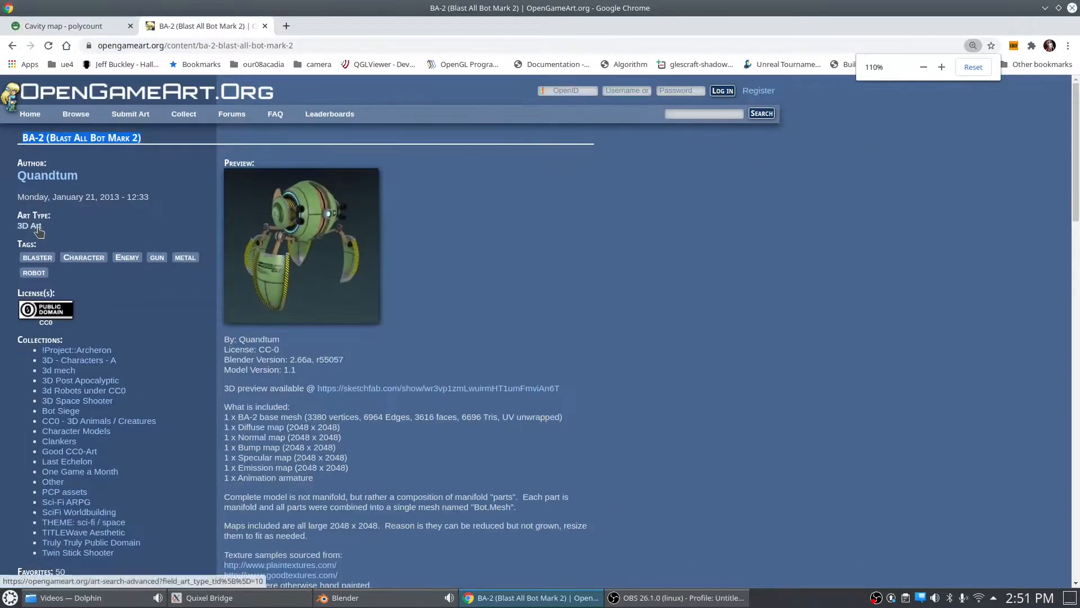
- Switch to Blender and open the file Quandtum_BA-2_v1__cav_tut.blend
click(345, 599)
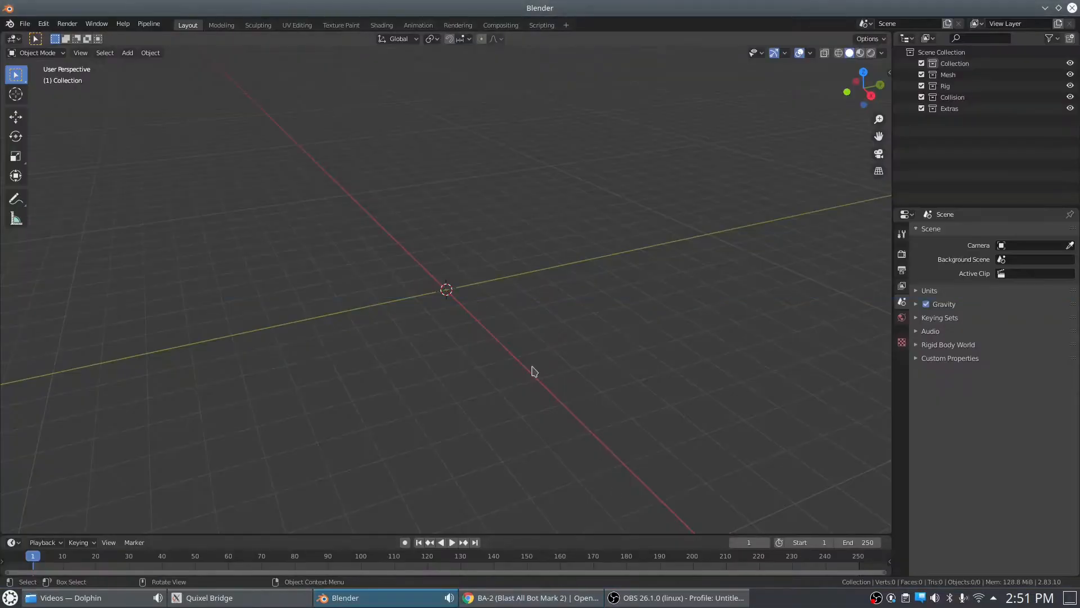
click(25, 23)
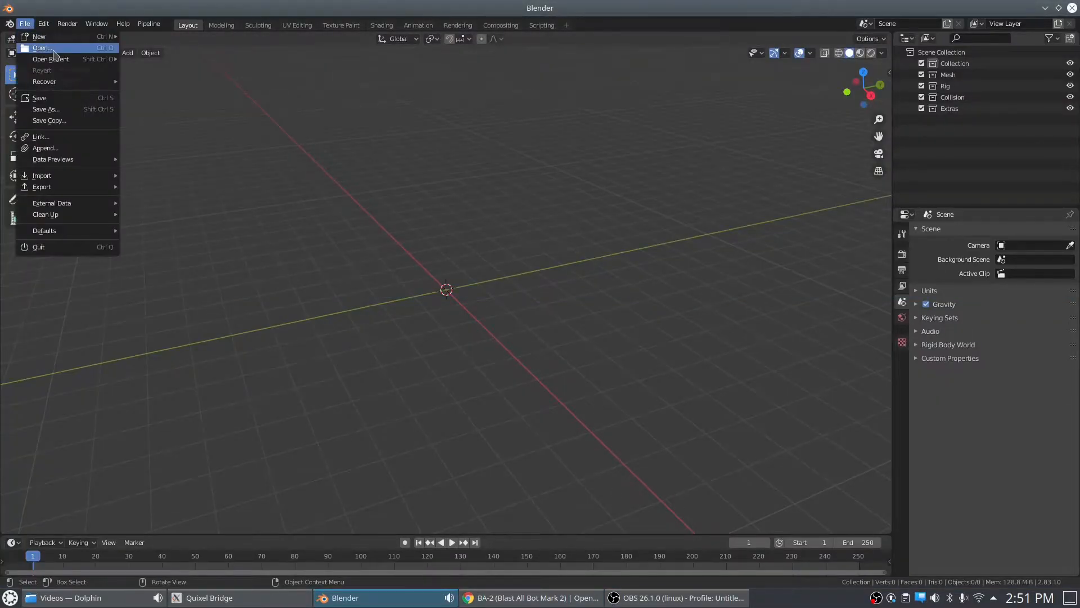
click(76, 47)
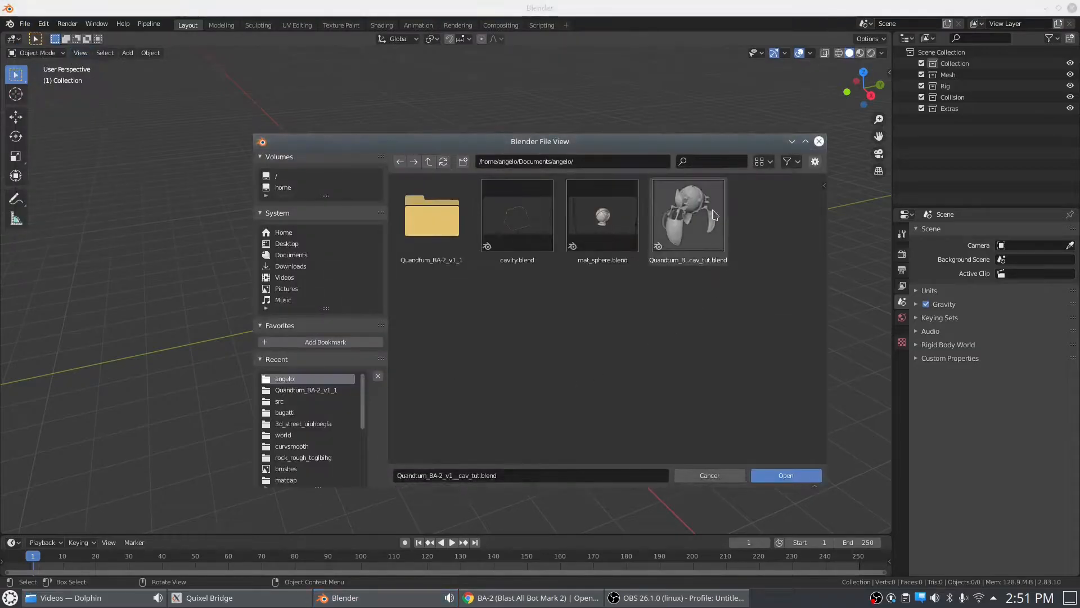
click(790, 477)
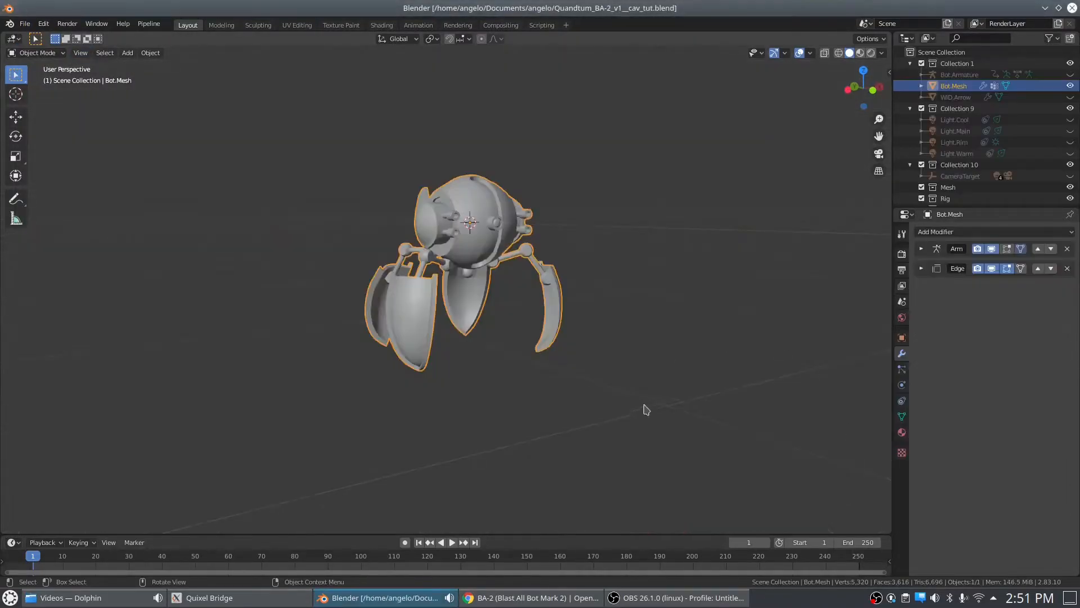
- Examine the bot model from several angles, select its mesh and check the material assigned to it
middle_drag(638, 336, 612, 369)
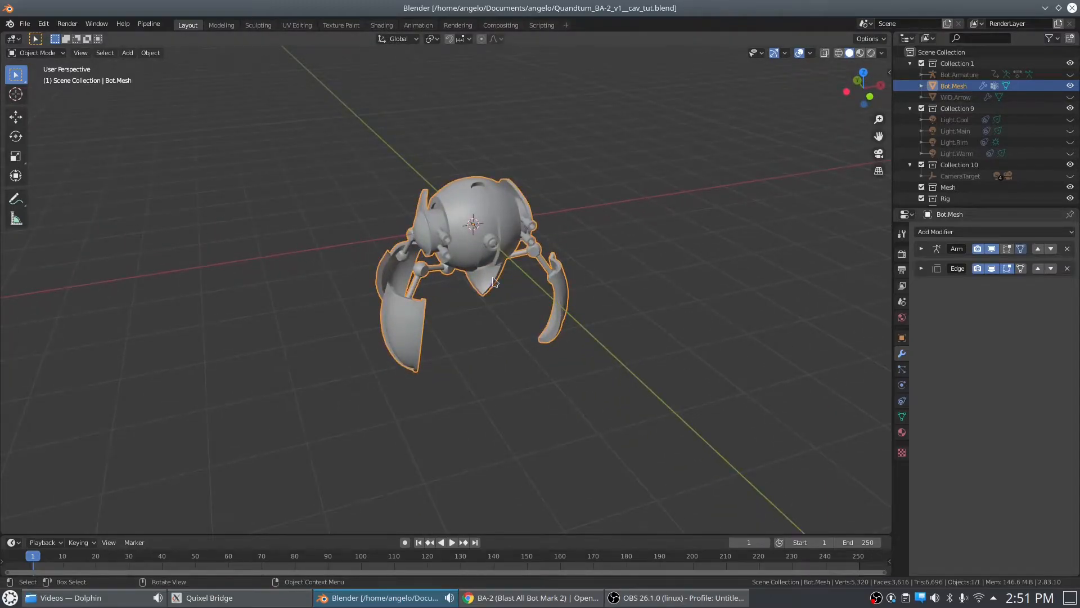
middle_drag(672, 293, 378, 340)
middle_drag(569, 200, 551, 252)
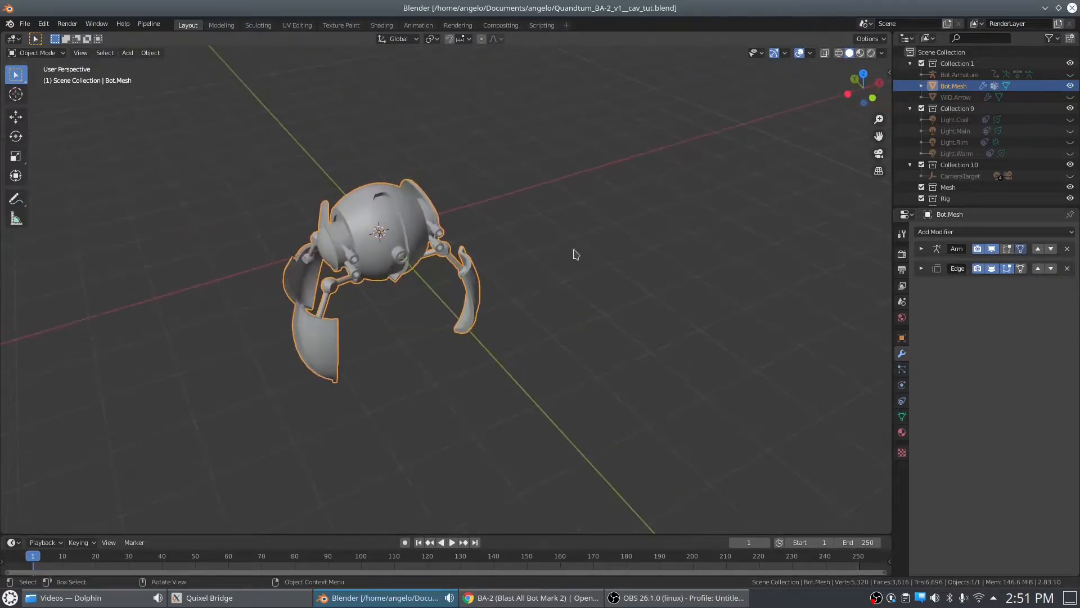
middle_drag(658, 292, 640, 265)
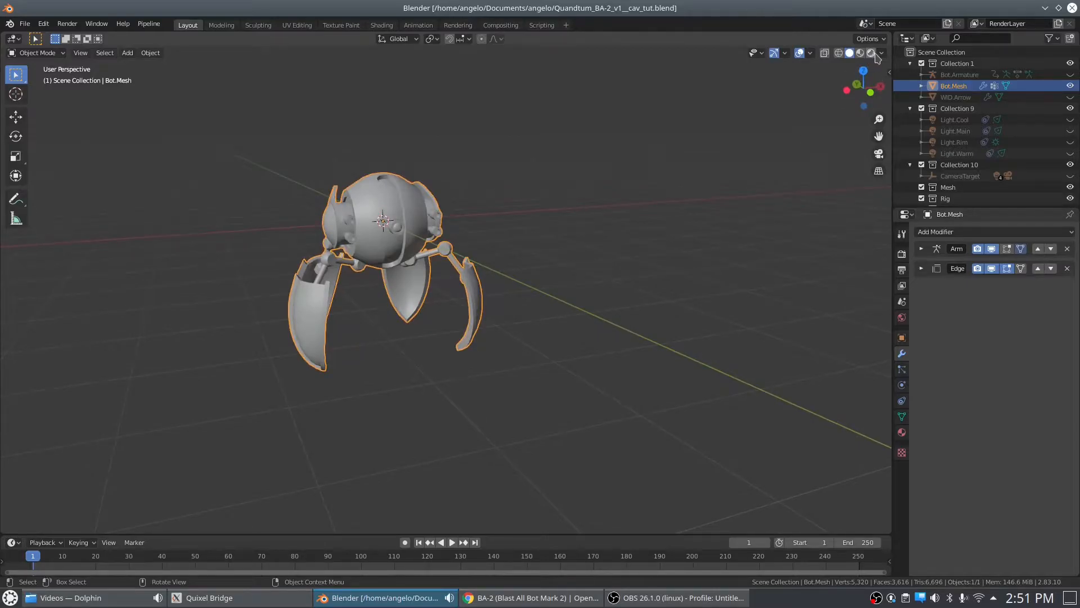
middle_drag(528, 306, 609, 312)
click(482, 204)
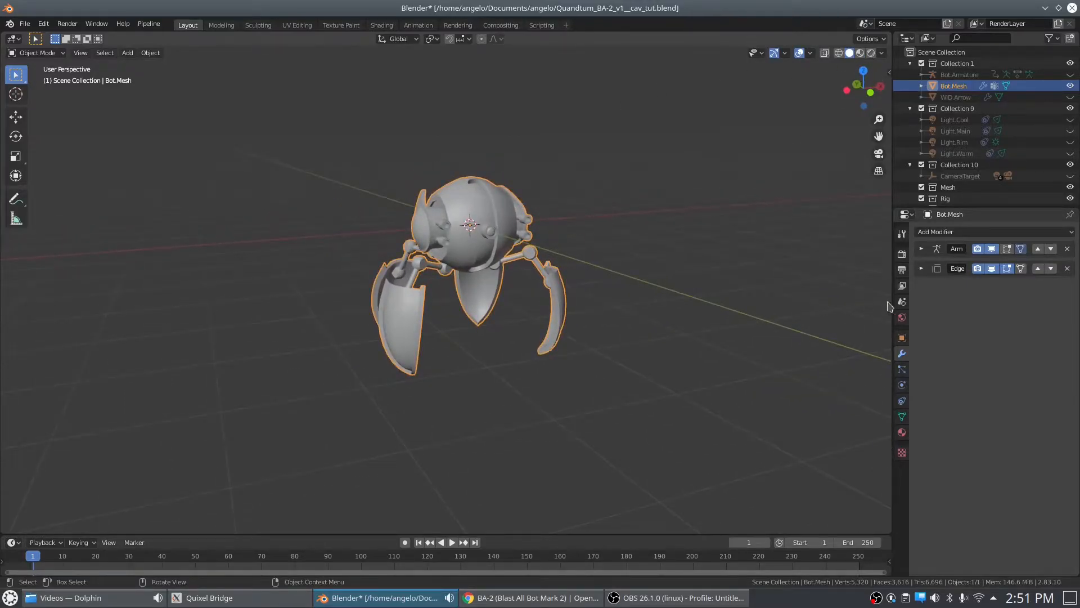
click(902, 431)
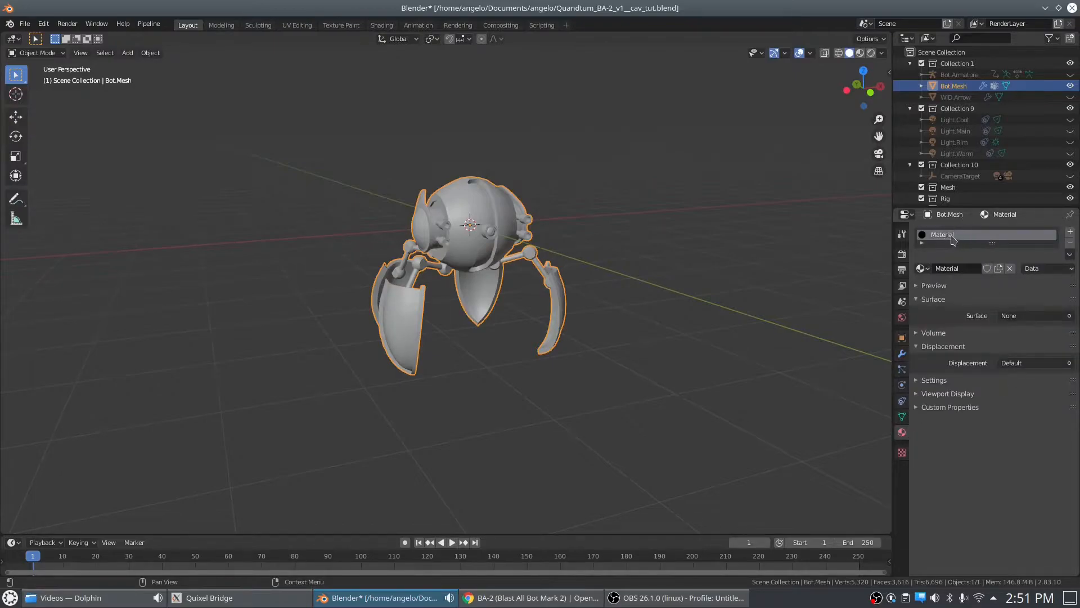
middle_drag(433, 362, 467, 387)
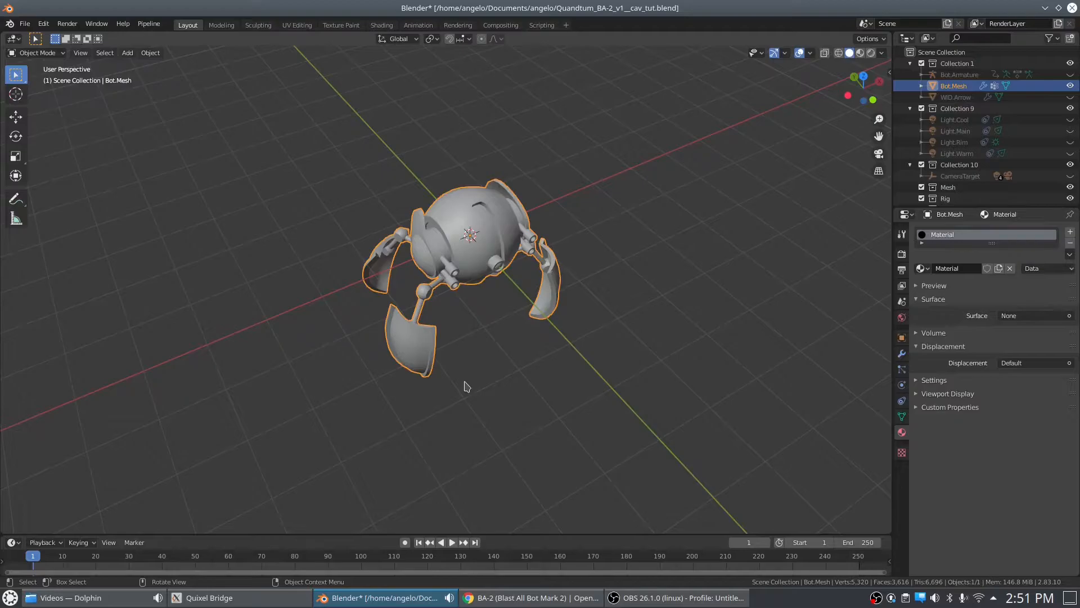
- Set the Cycles render device to GPU Compute
click(903, 255)
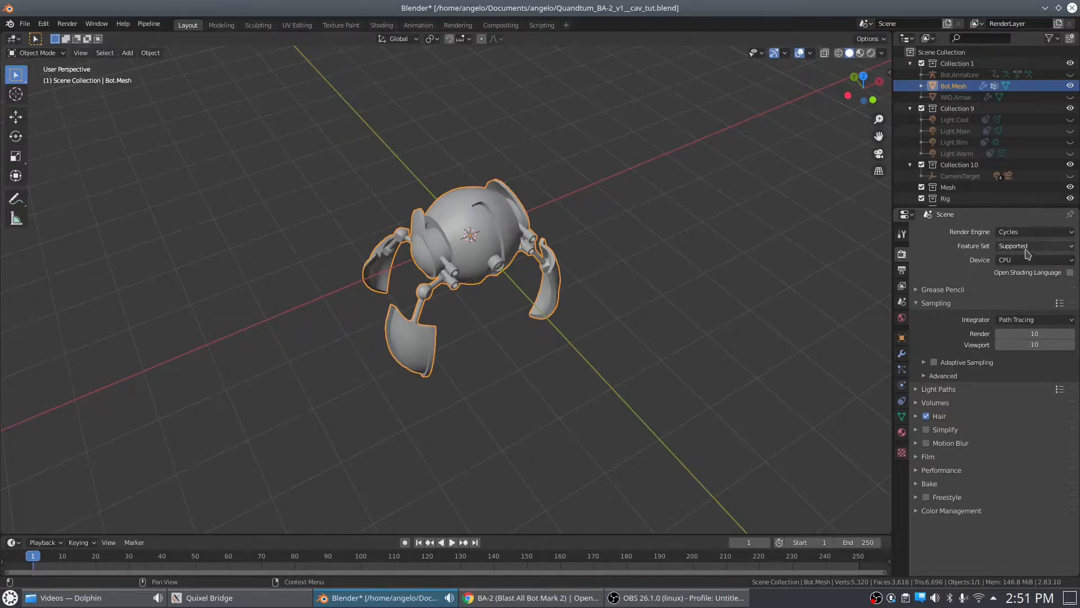
click(1006, 261)
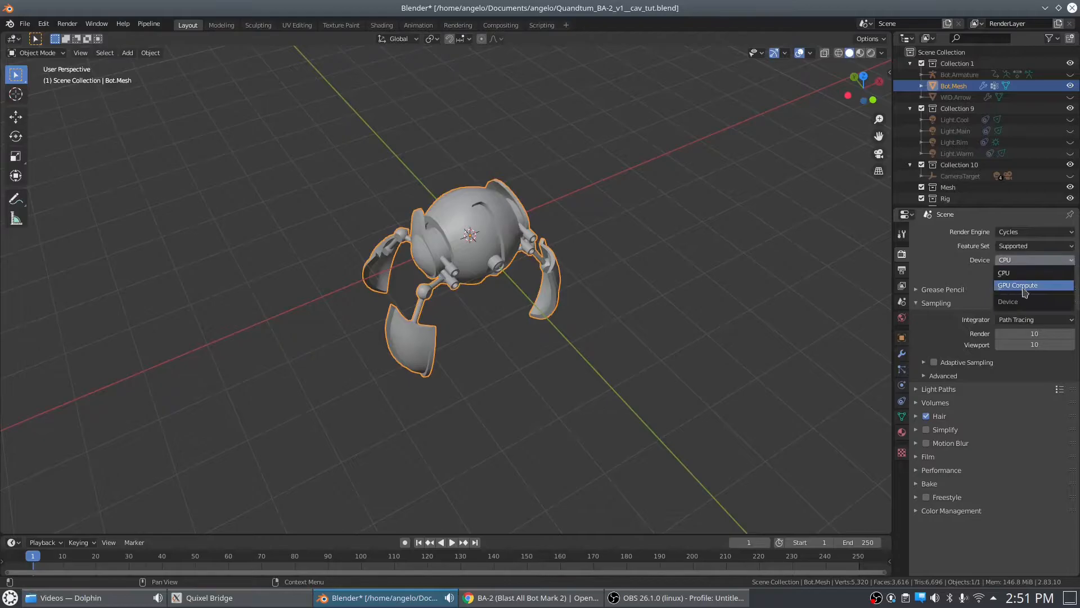
click(1025, 286)
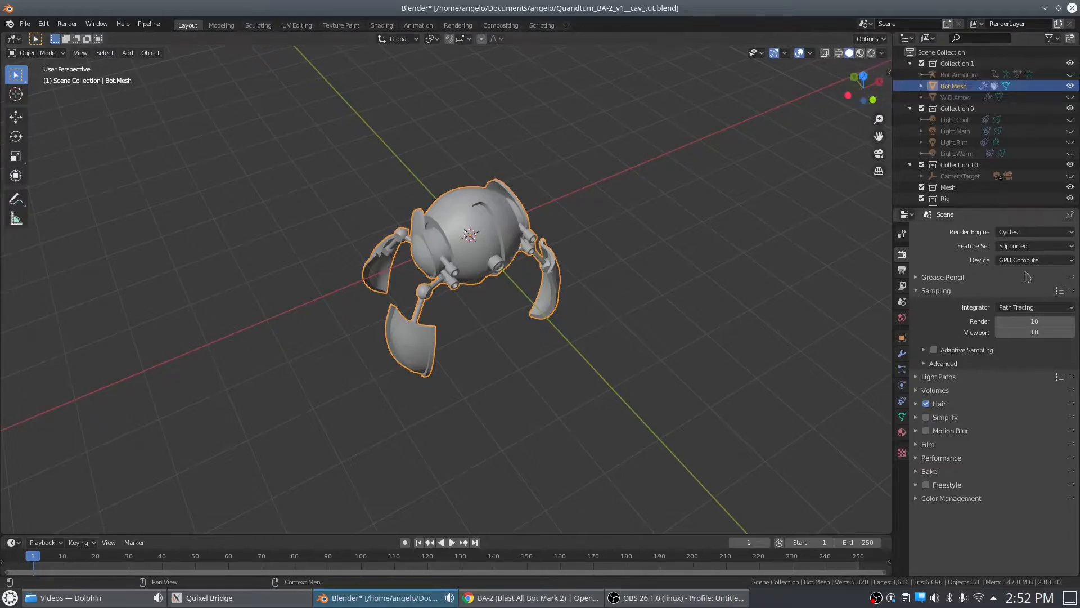
- Preview the bot with rendered viewport shading in the Layout workspace
mouse_move(590, 320)
middle_down()
mouse_move(546, 362)
mouse_move(572, 275)
mouse_move(586, 301)
middle_up()
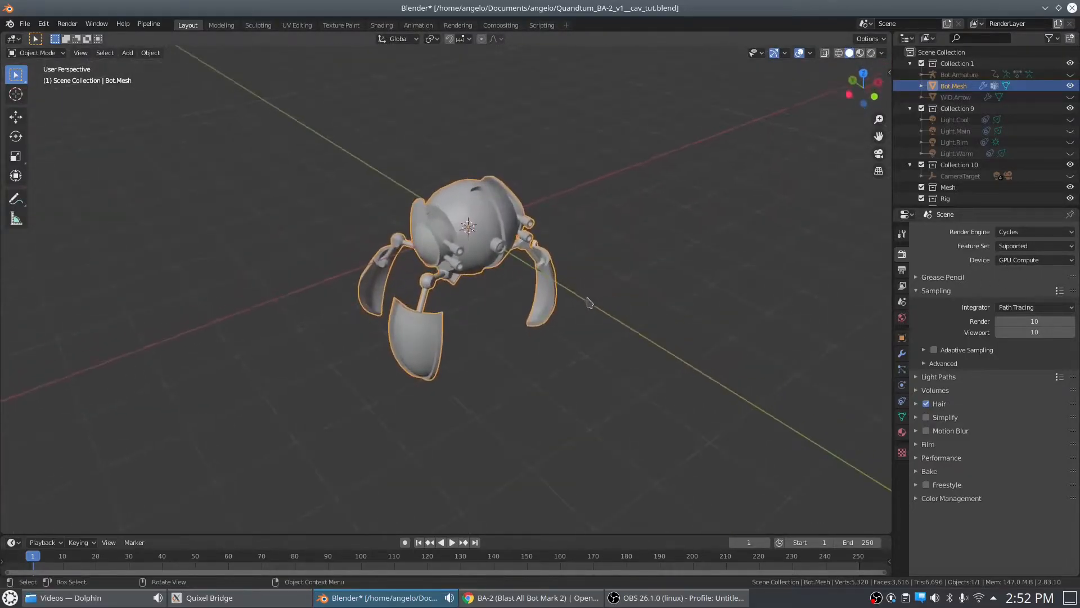
mouse_move(474, 355)
middle_down()
mouse_move(550, 309)
mouse_move(494, 302)
mouse_move(544, 296)
middle_up()
middle_drag(595, 259, 784, 161)
click(873, 53)
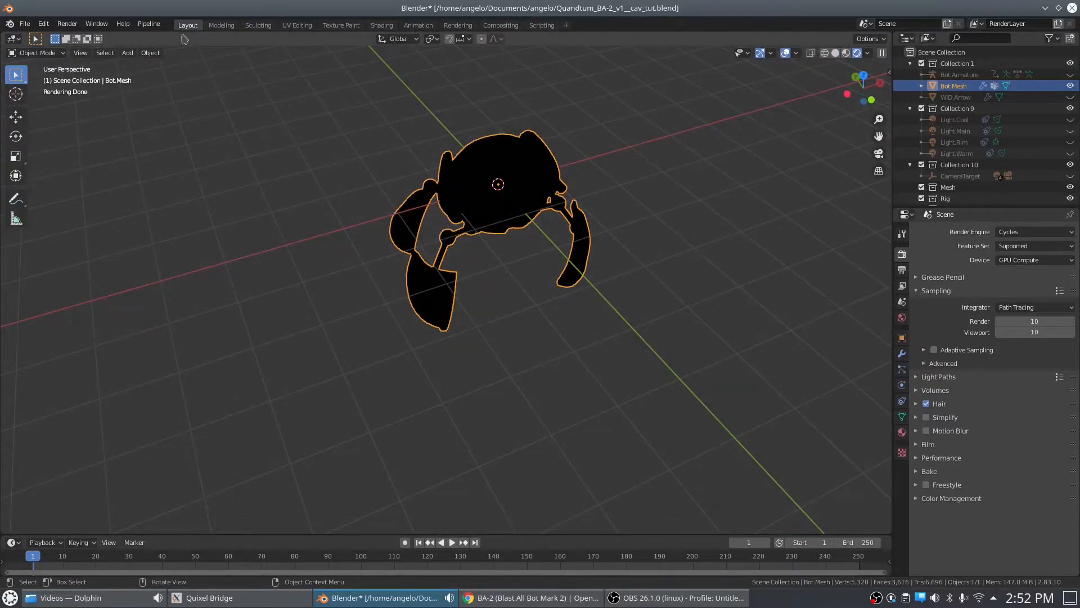
- Open the Shading workspace, compare material preview with rendered shading, and leave the viewport in rendered mode framed closer on the bot
click(381, 24)
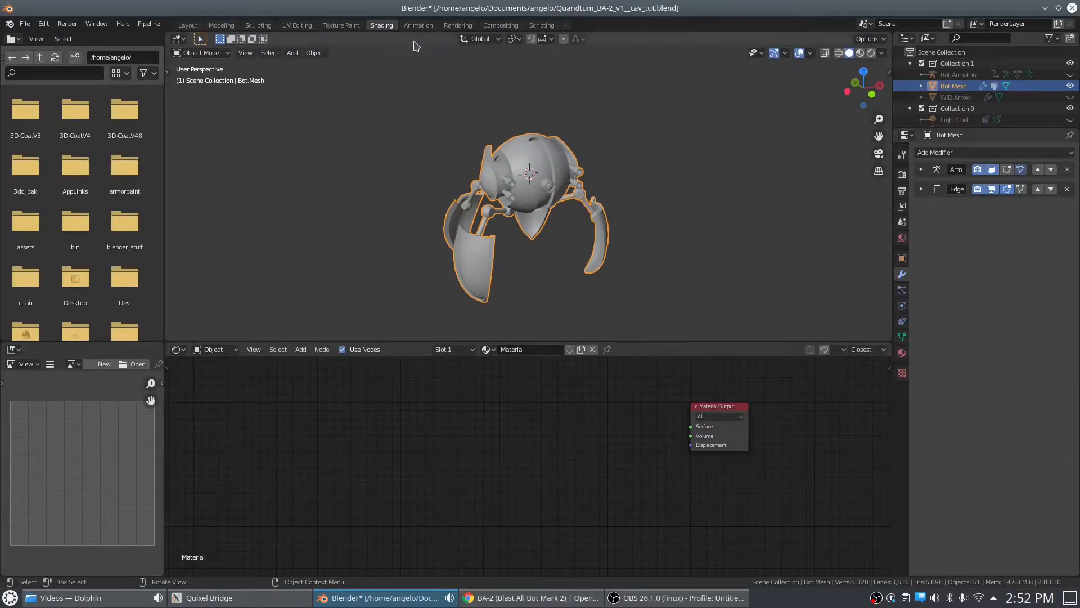
click(871, 53)
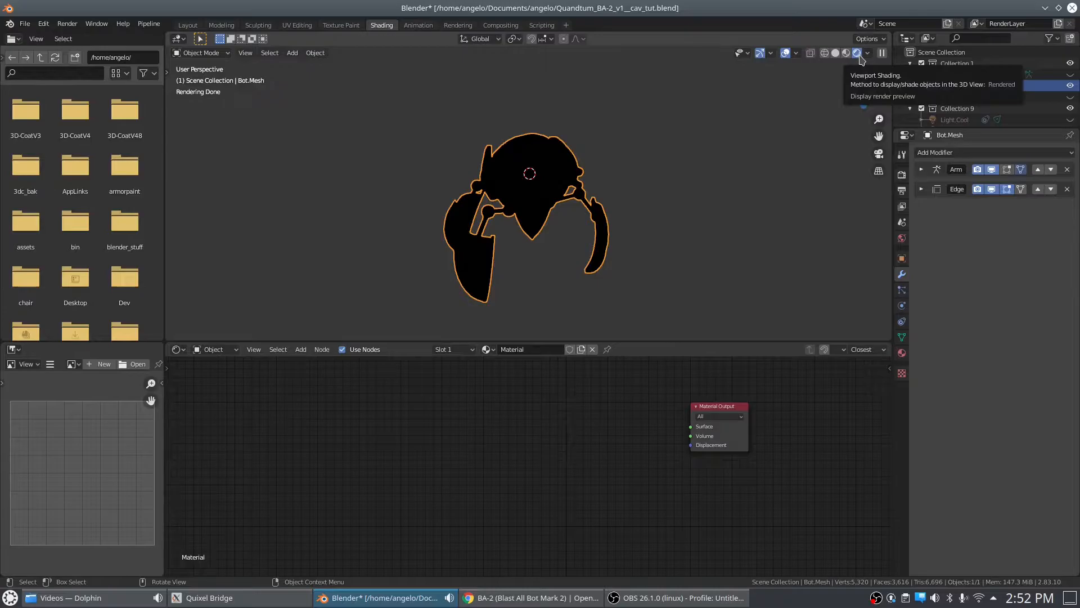
click(846, 52)
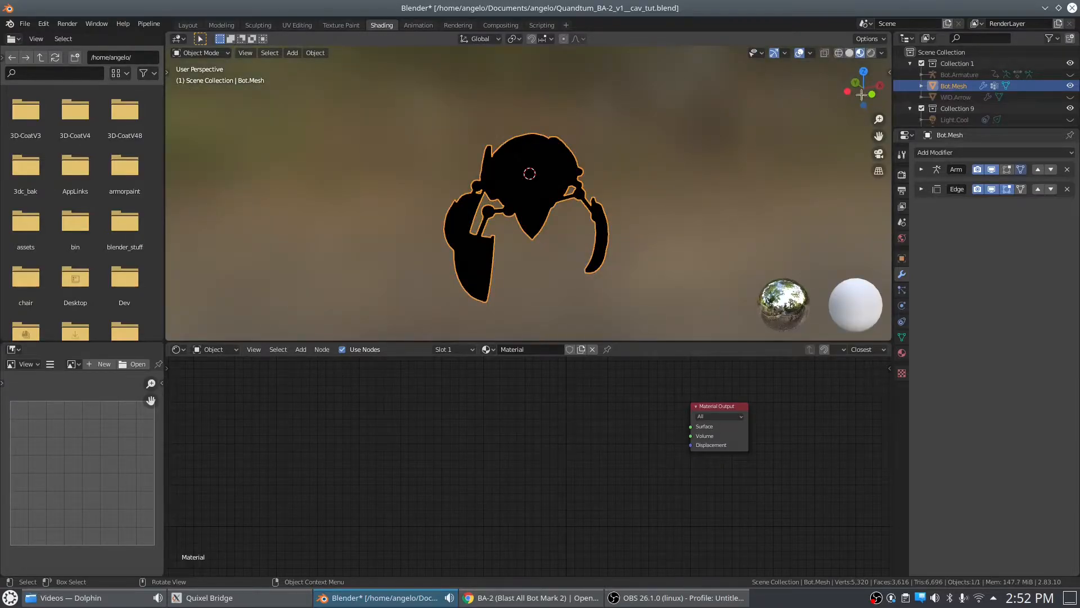
click(871, 54)
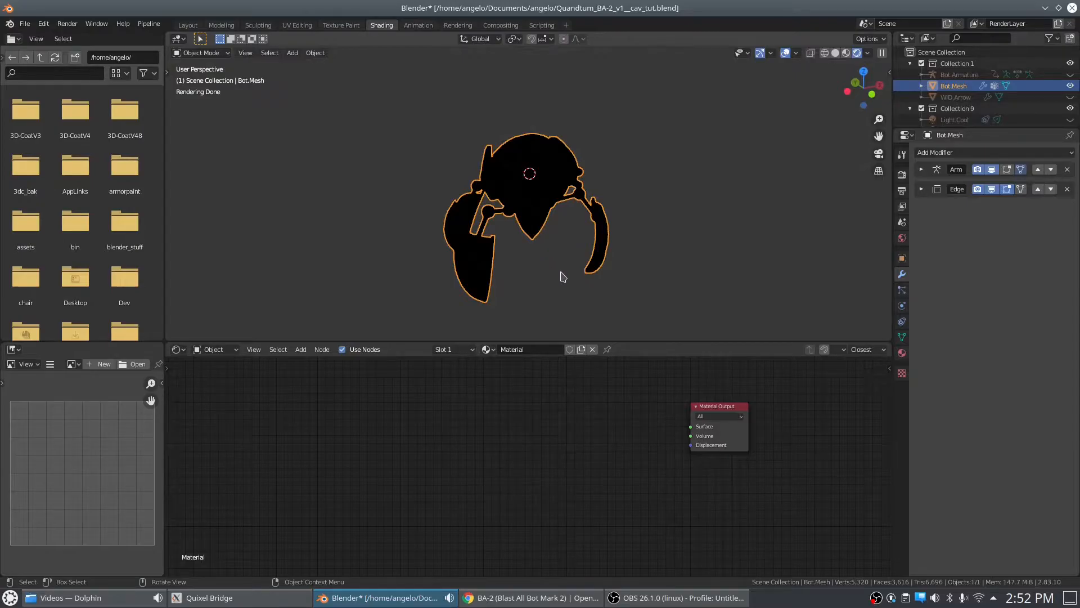
scroll(561, 275, up, 4)
scroll(529, 204, down, 2)
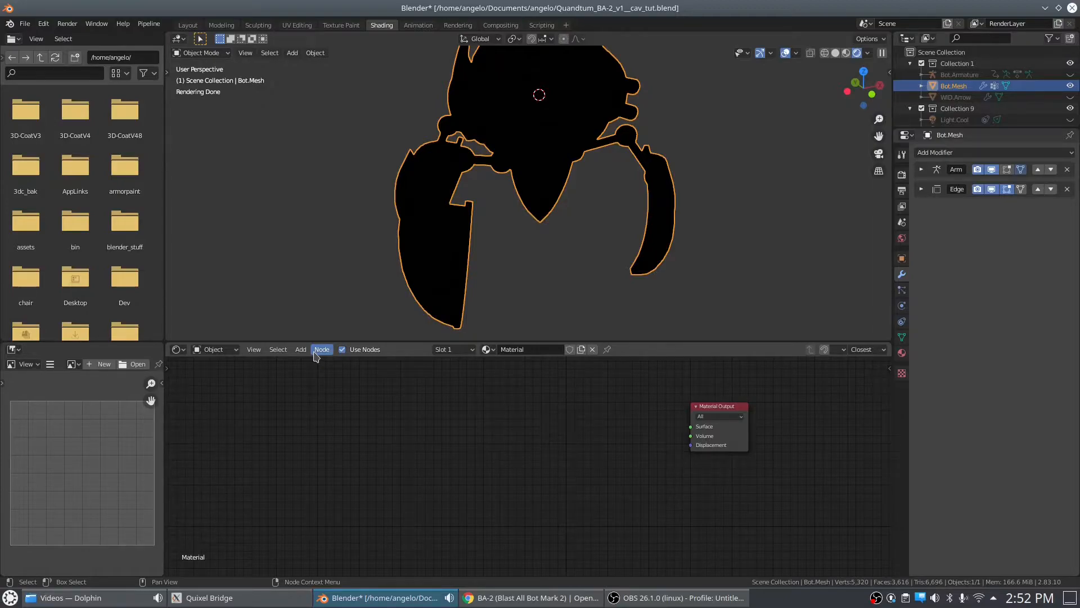
- Add an Emission shader to the bot's material and connect it to the Material Output's Surface input
click(302, 350)
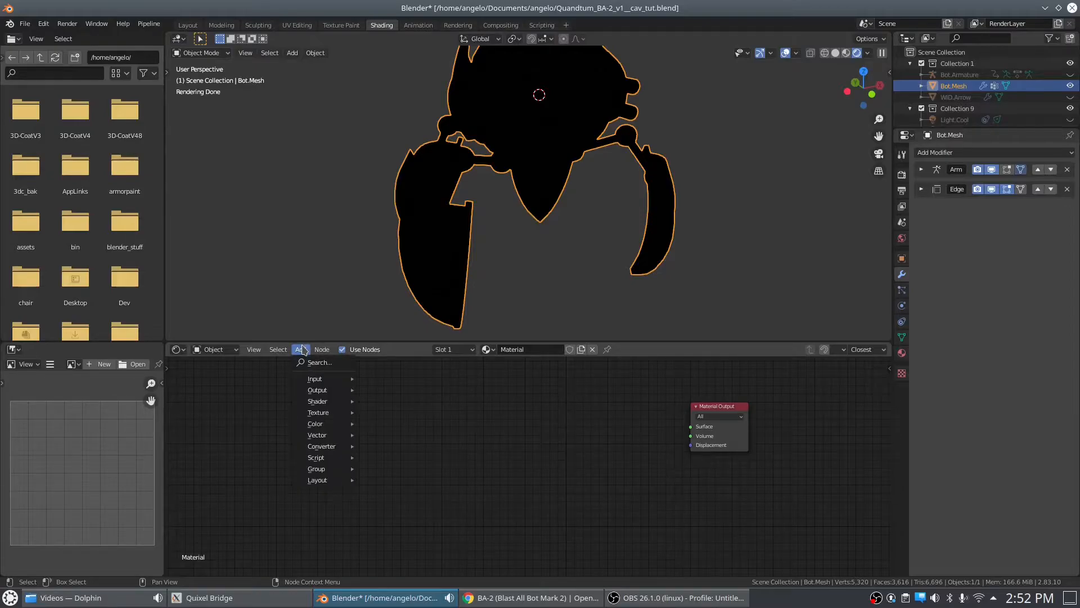
mouse_move(324, 405)
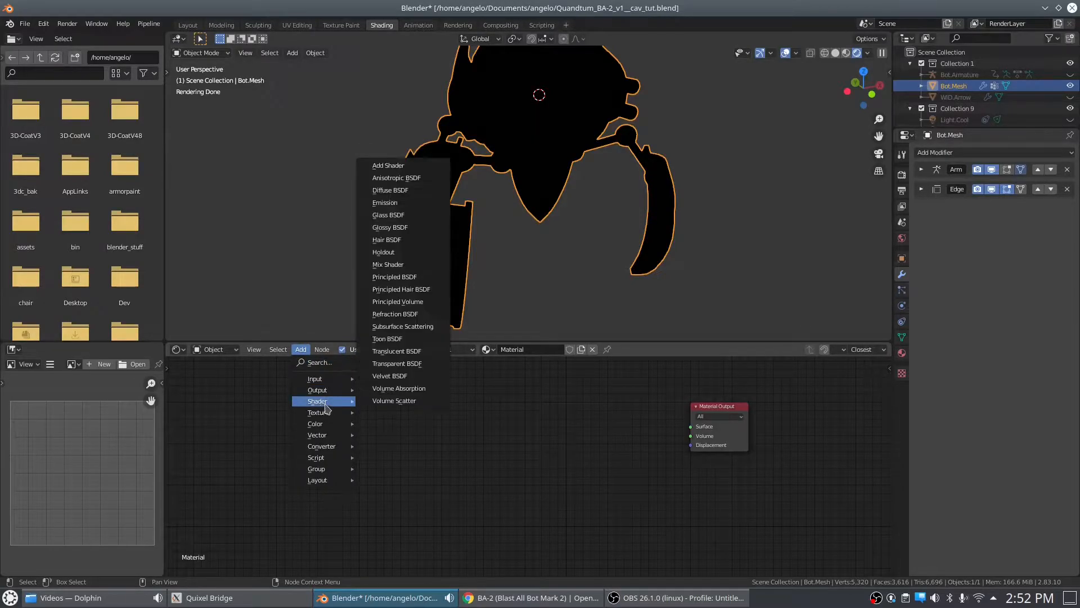
click(385, 202)
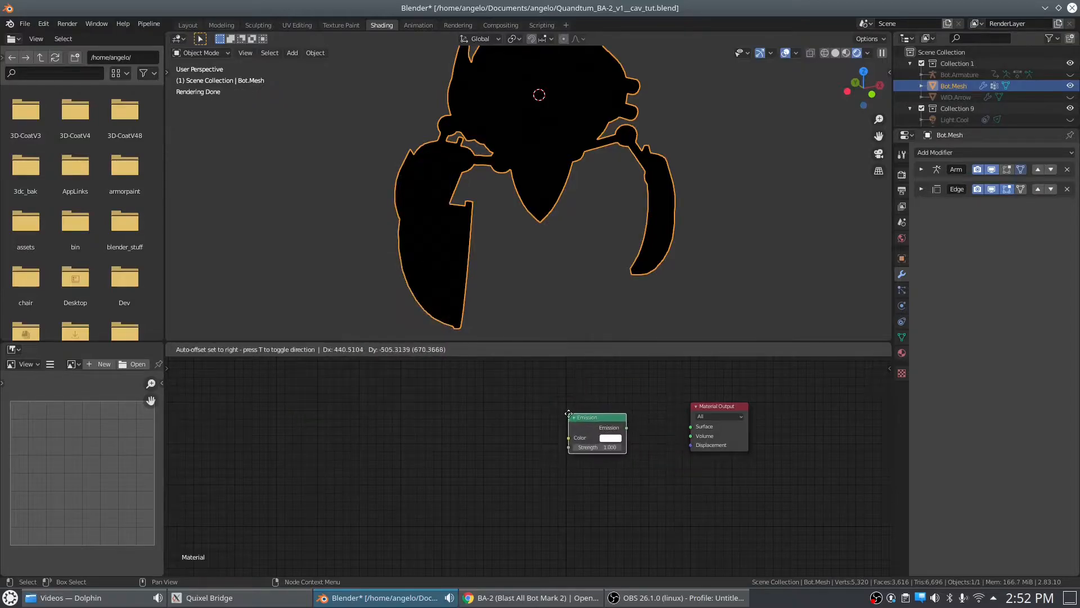
click(568, 414)
drag(626, 428, 692, 409)
- Add a Geometry input node well ahead of the Emission node in the bot's material
click(301, 349)
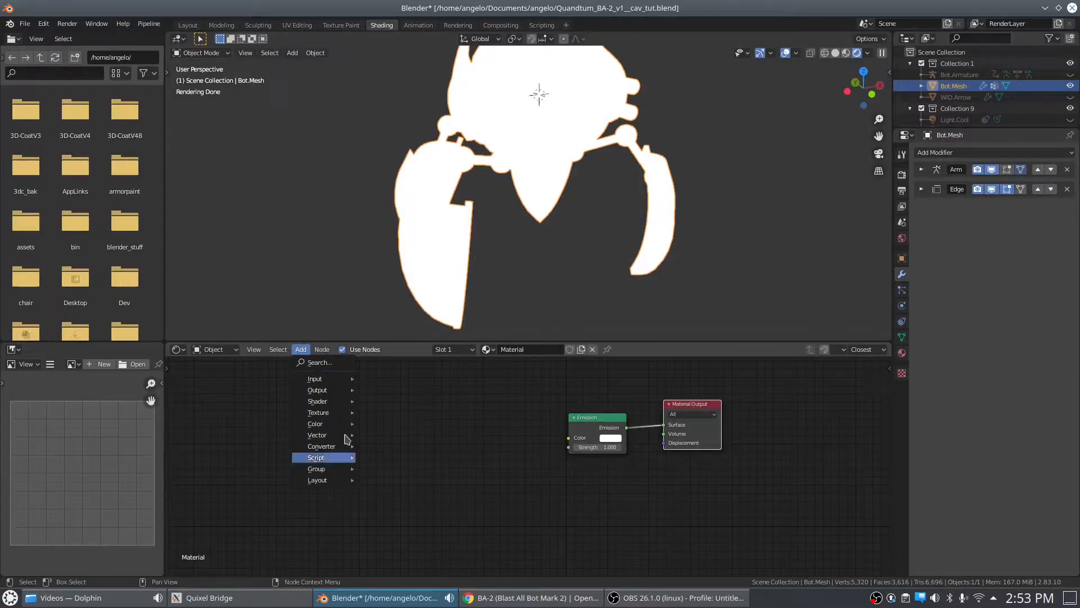
mouse_move(328, 380)
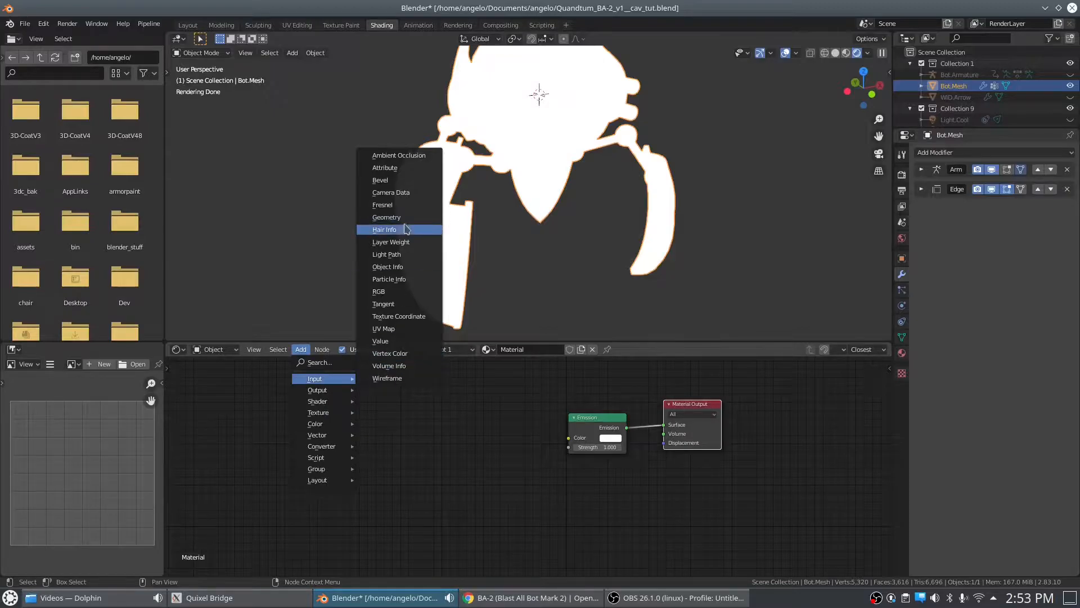
click(386, 217)
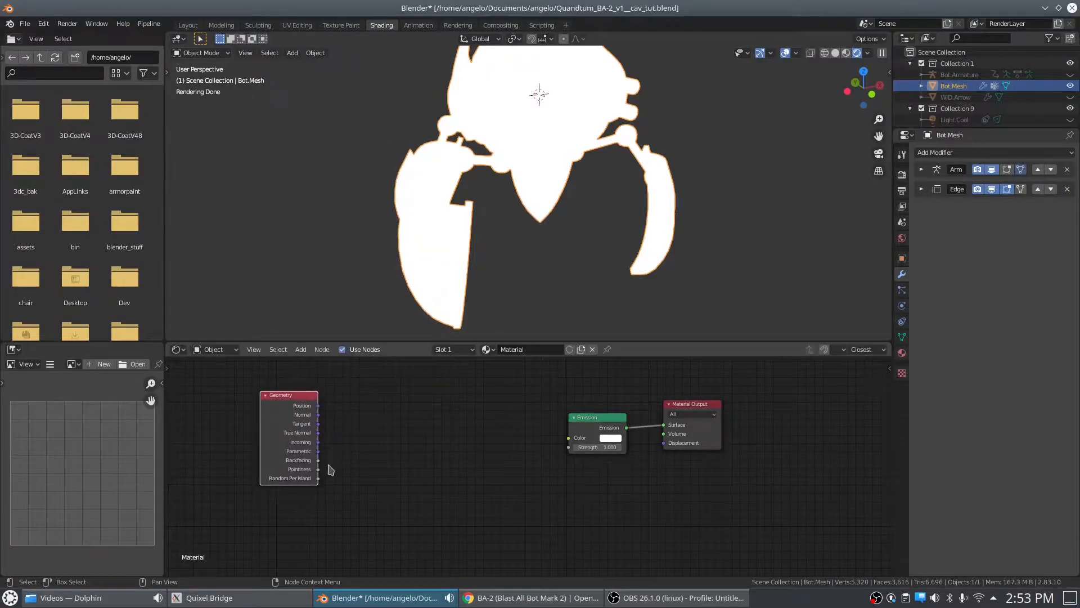
- Add a ColorRamp converter node just after the Geometry node in the bot's material
click(301, 349)
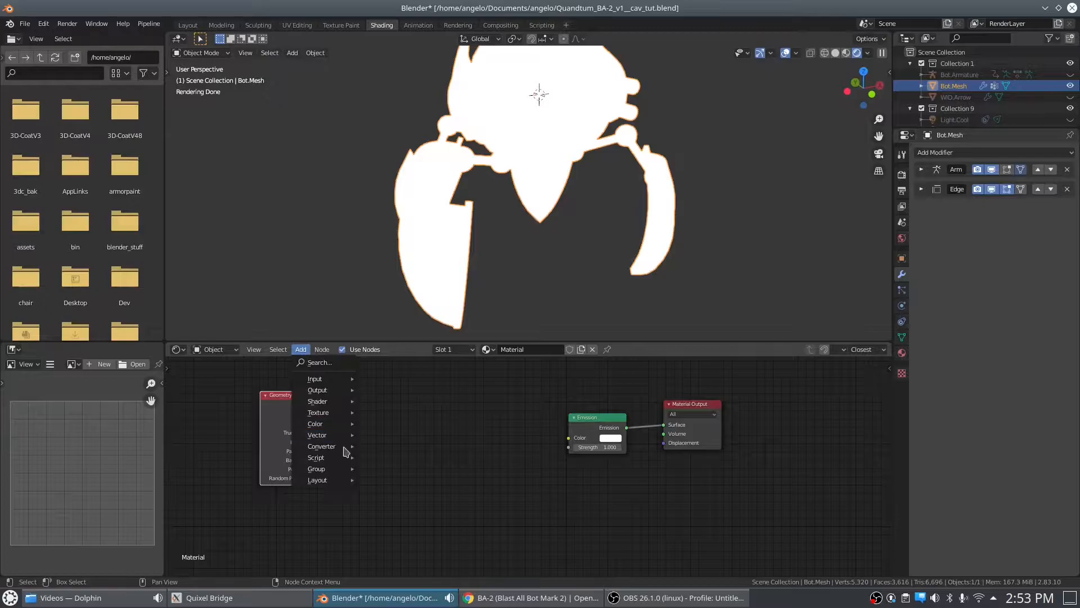
mouse_move(340, 447)
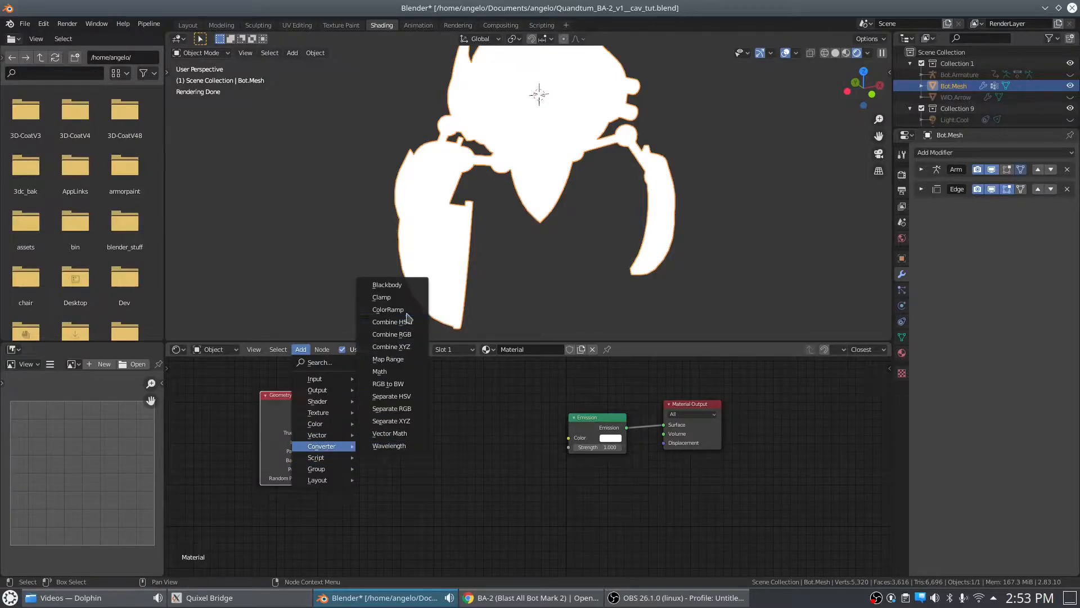
click(393, 305)
click(339, 407)
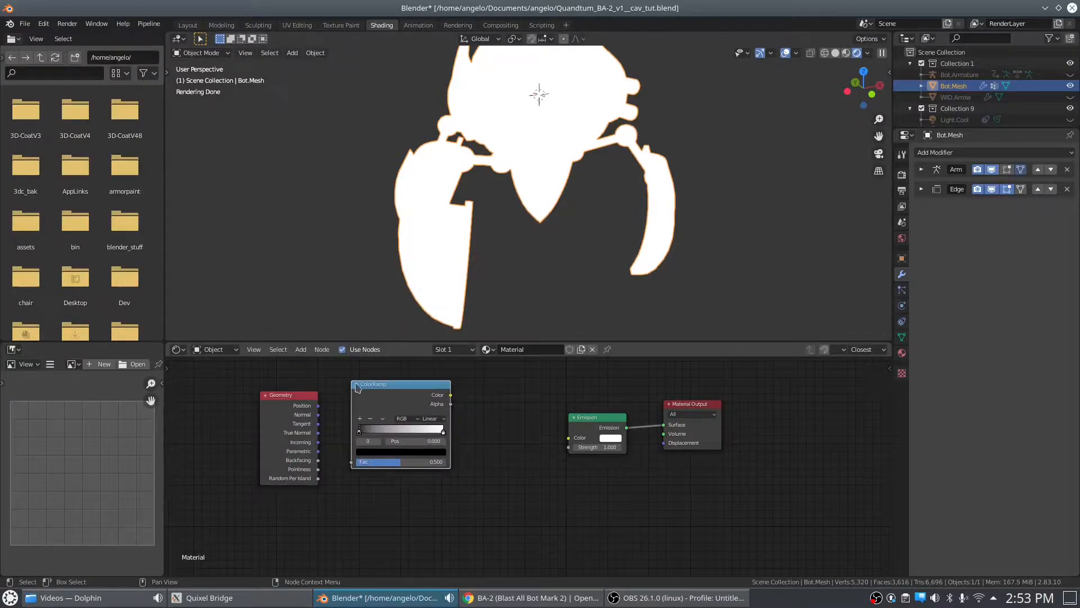
- Add a Gamma color node between the ColorRamp and Emission nodes
click(301, 350)
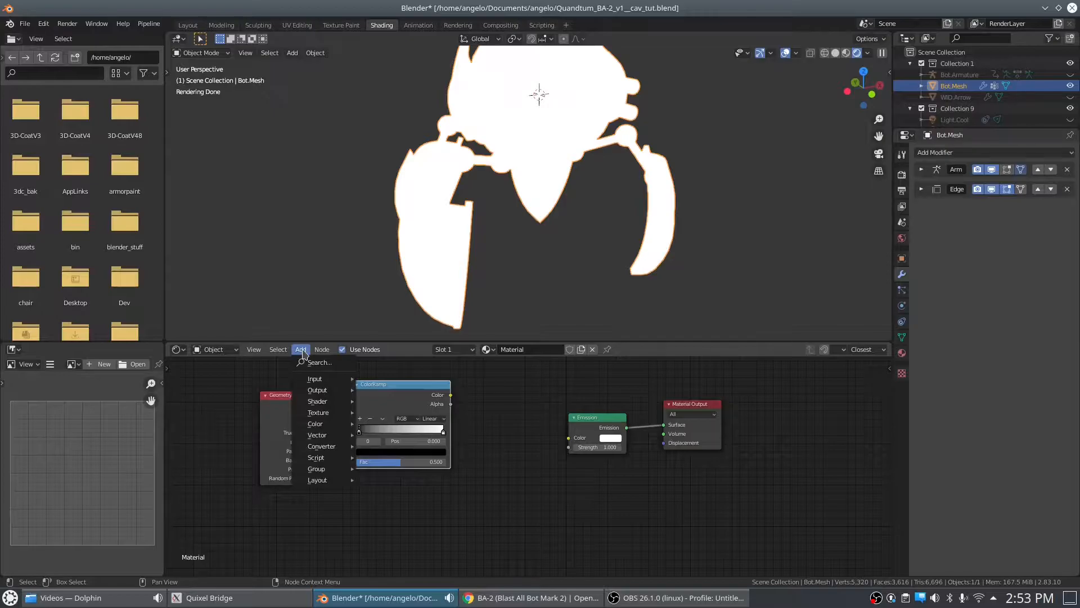
mouse_move(332, 424)
click(392, 433)
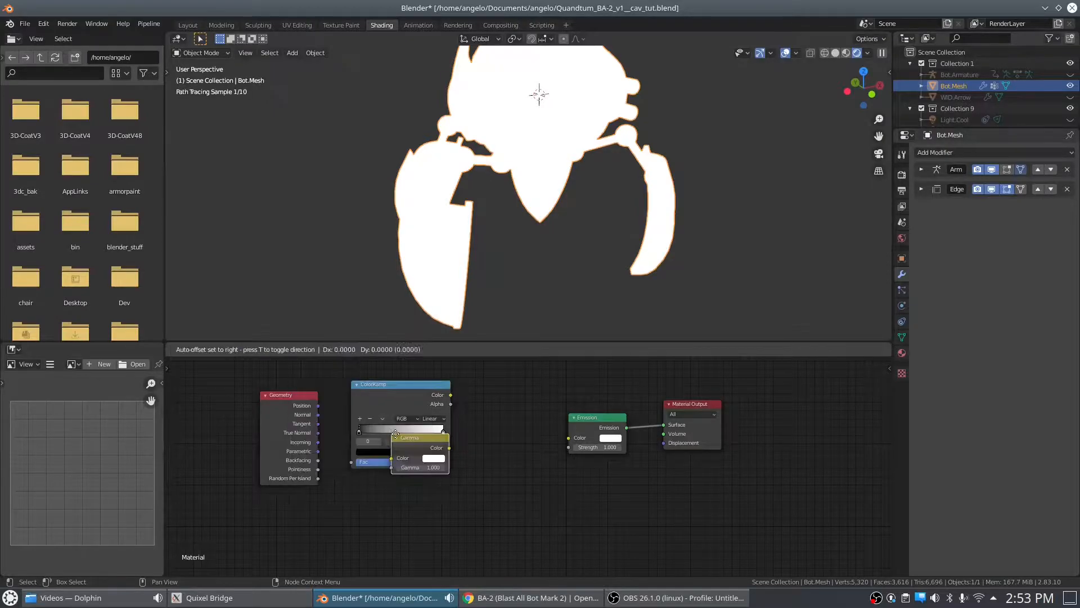
click(482, 401)
- Connect Geometry's Pointiness to the ColorRamp's Fac, the ColorRamp's Color to Gamma's Color, and Gamma's output to the Emission Color
scroll(562, 517, up, 2)
scroll(520, 482, up, 1)
middle_drag(521, 482, 574, 531)
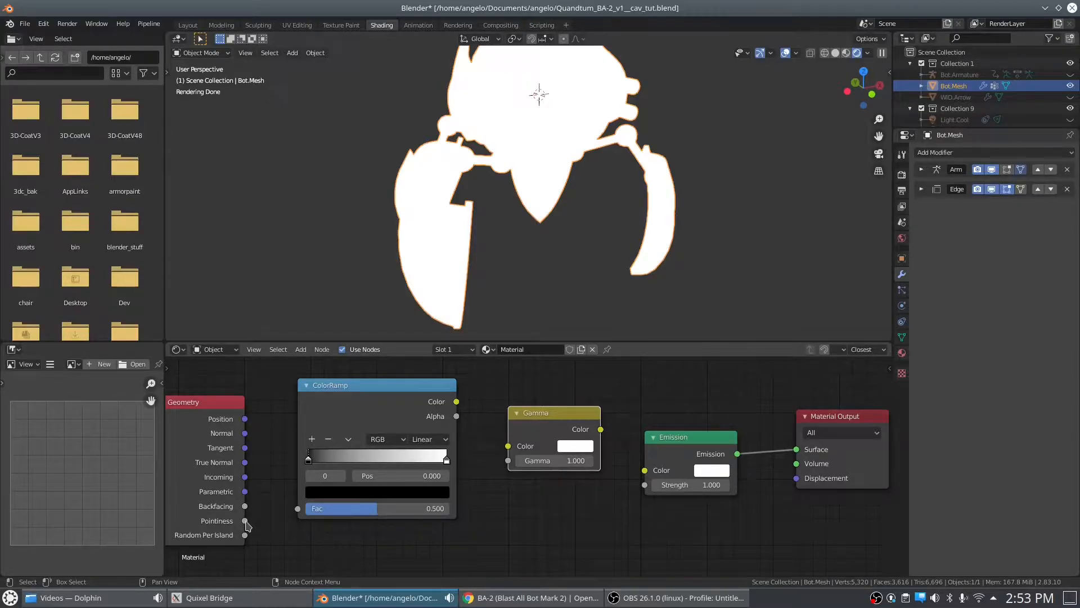
drag(244, 521, 297, 509)
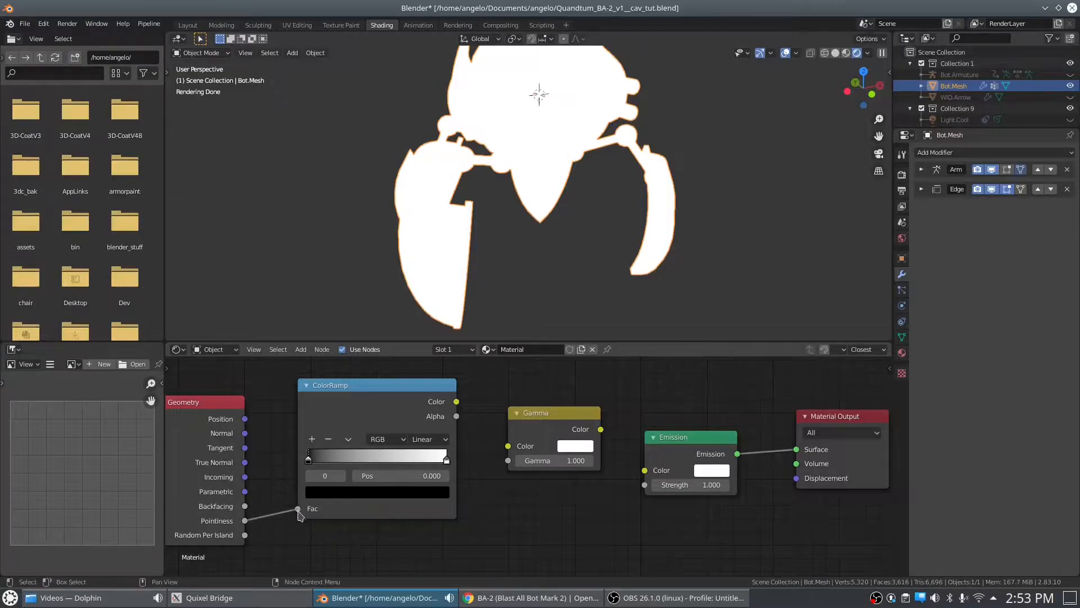
drag(457, 402, 508, 445)
drag(601, 429, 644, 469)
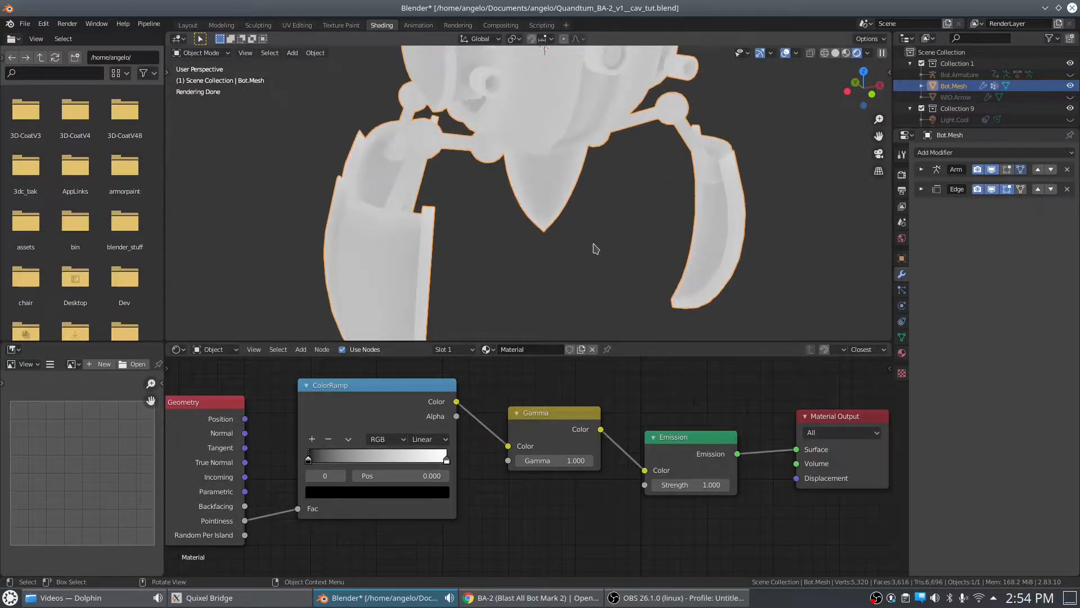
- Set the ColorRamp's black stop to position 0.4 and its white stop to position 0.6
middle_drag(584, 169, 512, 222)
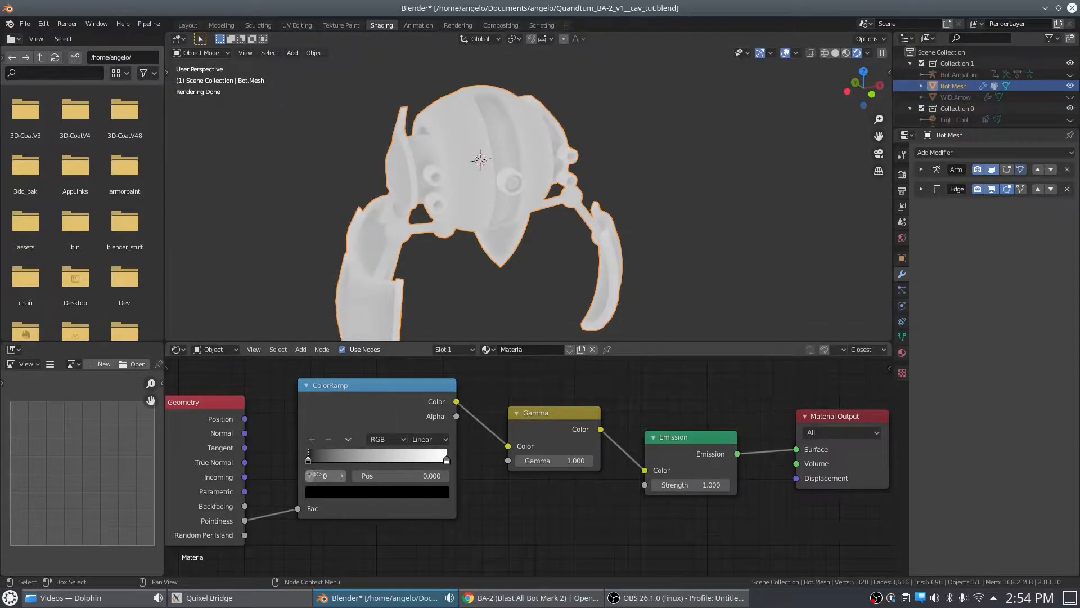
click(419, 478)
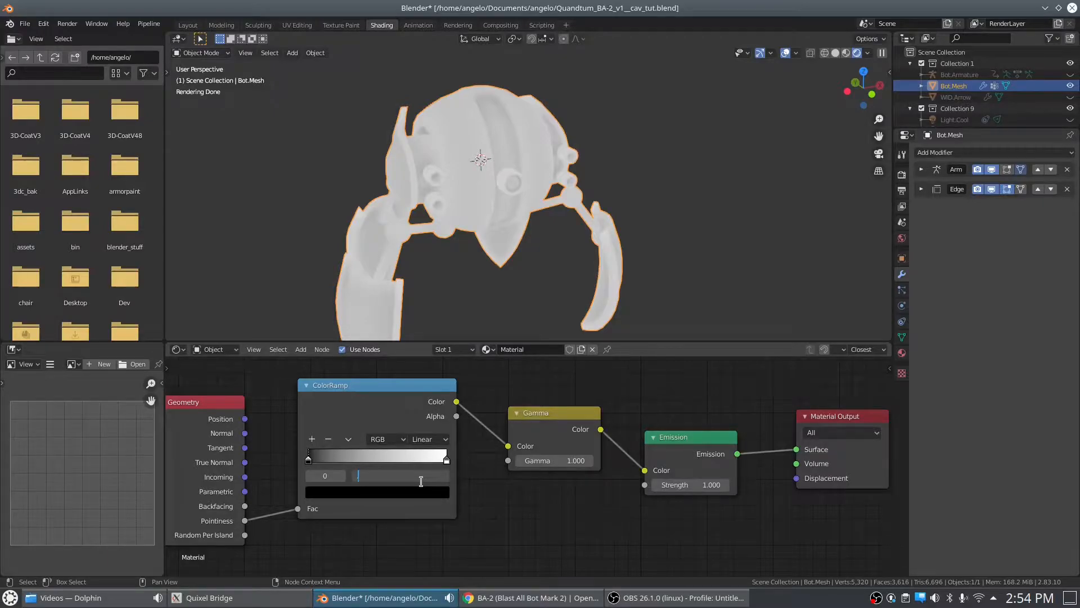
text(.4)
key(Return)
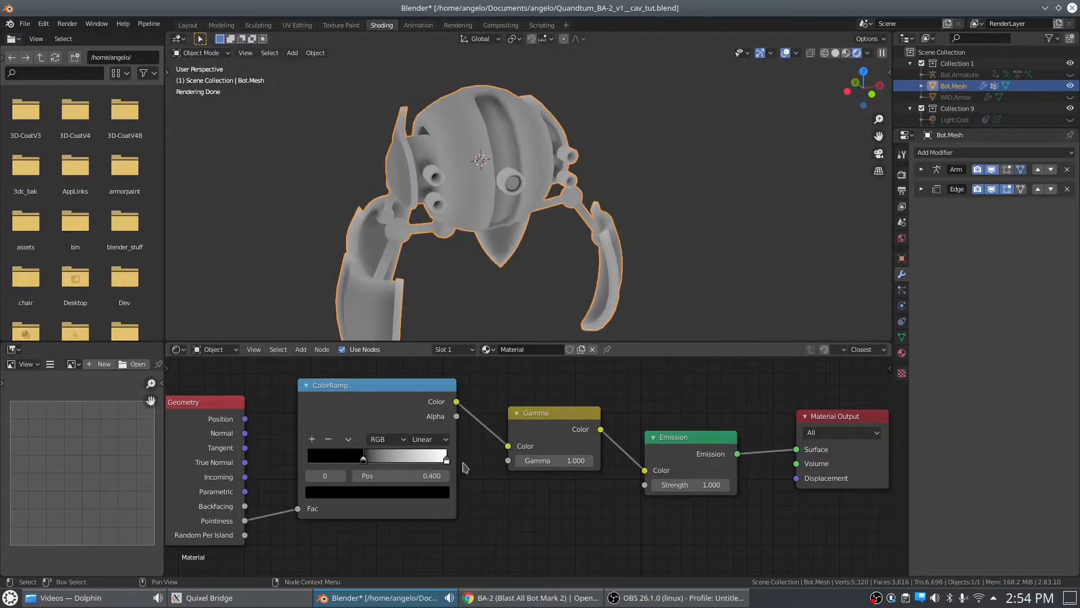
click(447, 460)
click(428, 477)
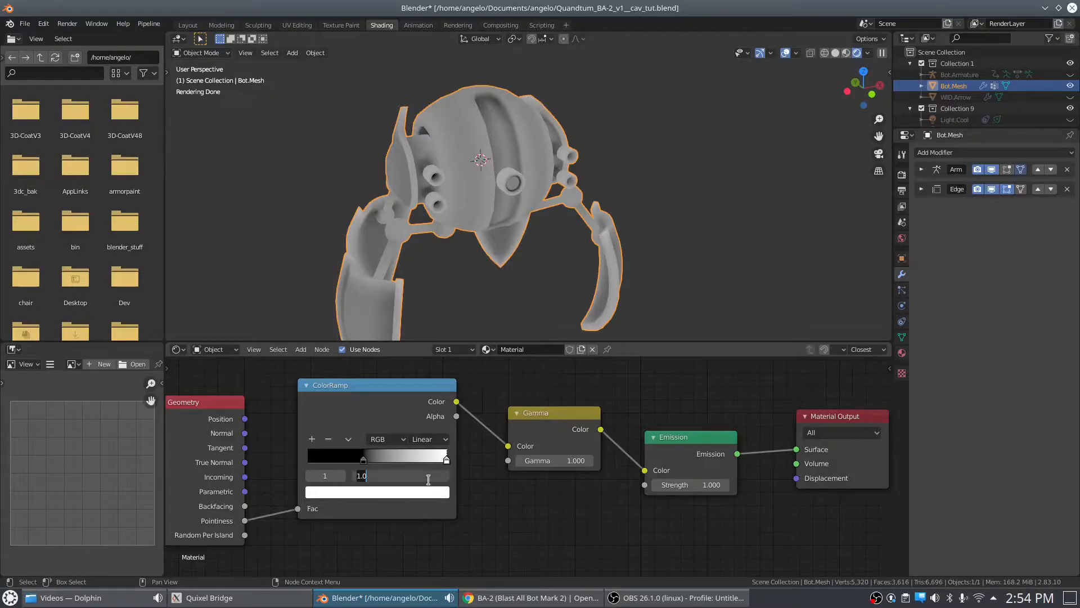
text(.6)
key(Return)
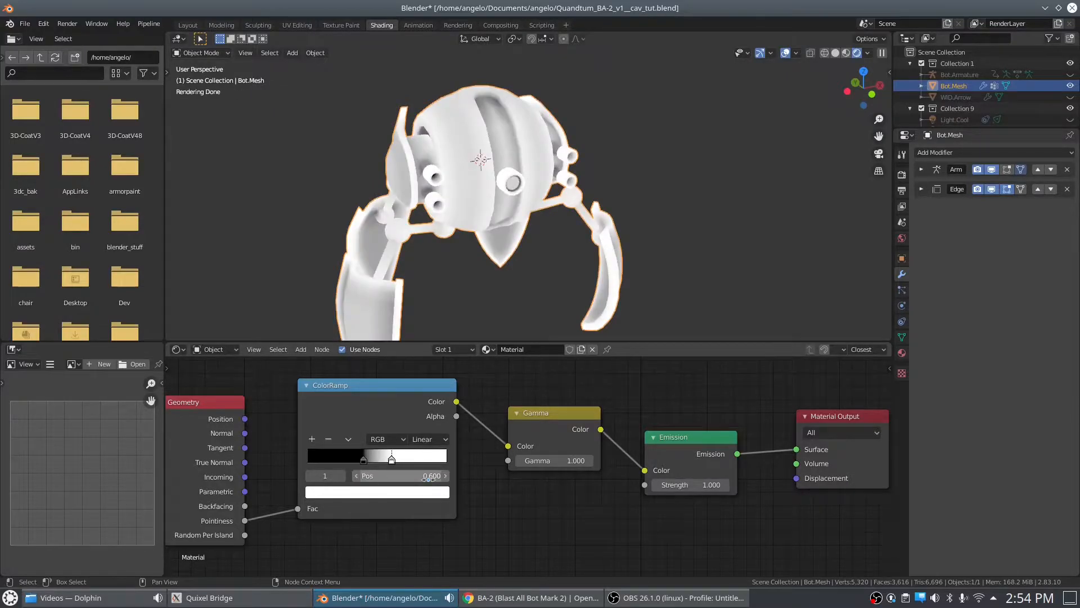
- Examine the rendered pointiness shading on the bot's body and the insides of its legs
mouse_move(461, 217)
middle_down()
mouse_move(497, 228)
mouse_move(489, 174)
mouse_move(479, 175)
mouse_move(514, 235)
mouse_move(470, 211)
mouse_move(460, 173)
mouse_move(518, 219)
middle_up()
scroll(542, 273, up, 6)
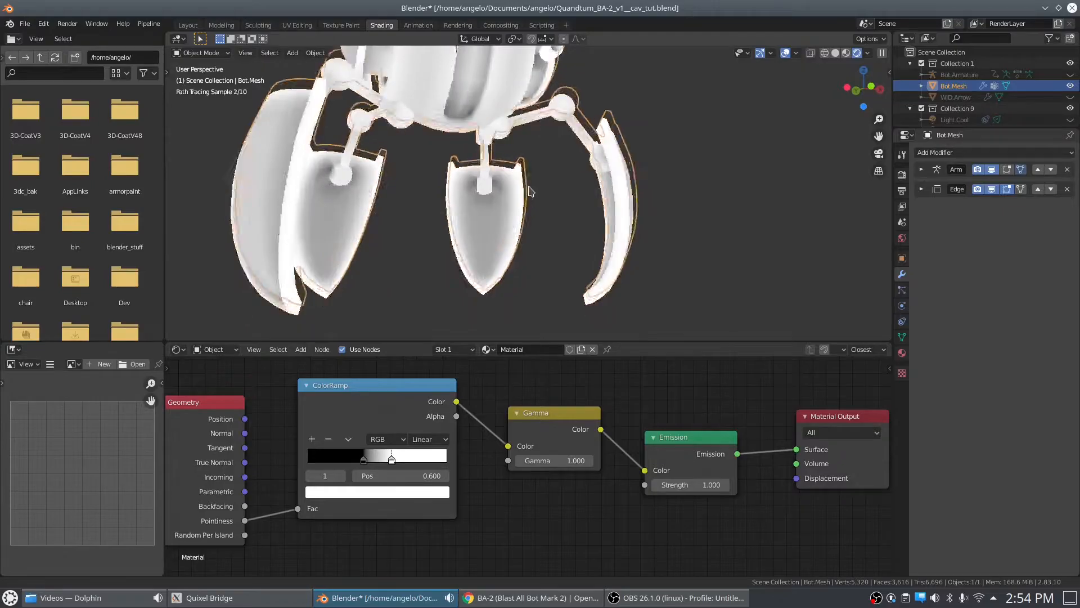
shift+middle_drag(493, 283, 527, 218)
scroll(523, 297, up, 2)
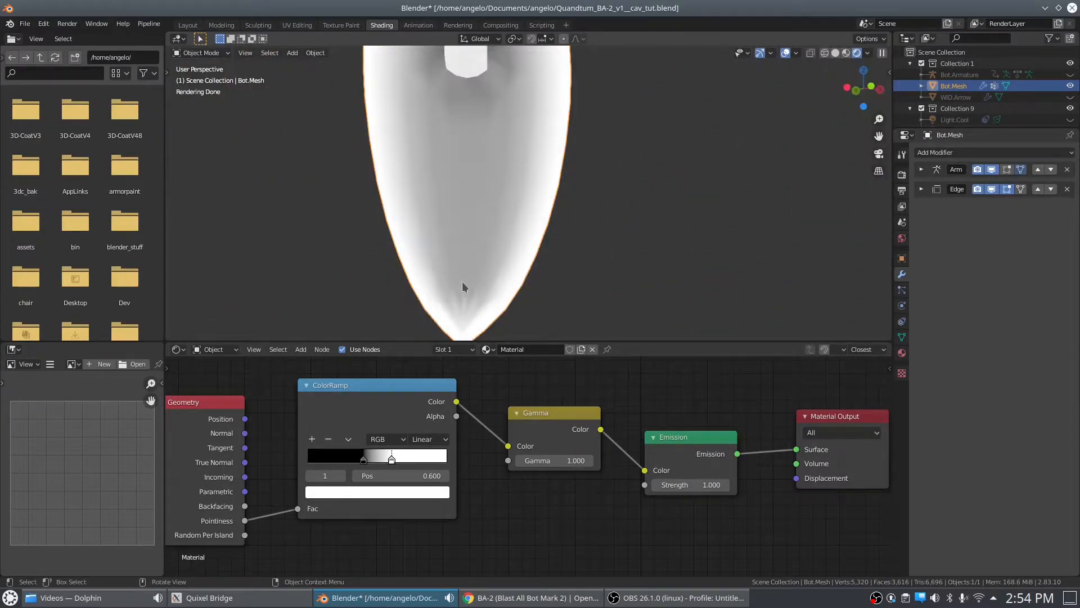
scroll(499, 238, down, 4)
mouse_move(498, 238)
middle_down()
mouse_move(444, 203)
mouse_move(460, 205)
mouse_move(453, 225)
mouse_move(447, 213)
mouse_move(471, 180)
mouse_move(500, 234)
mouse_move(506, 224)
middle_up()
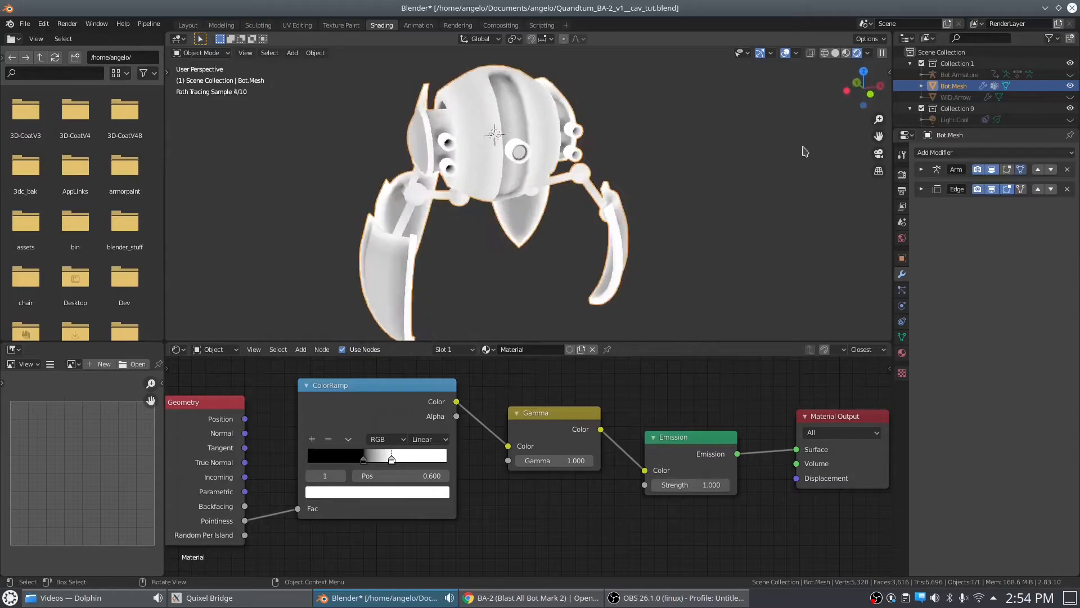
- Enable Cavity in solid viewport shading, inspect the bot's edges from several angles, and return to rendered shading
click(836, 54)
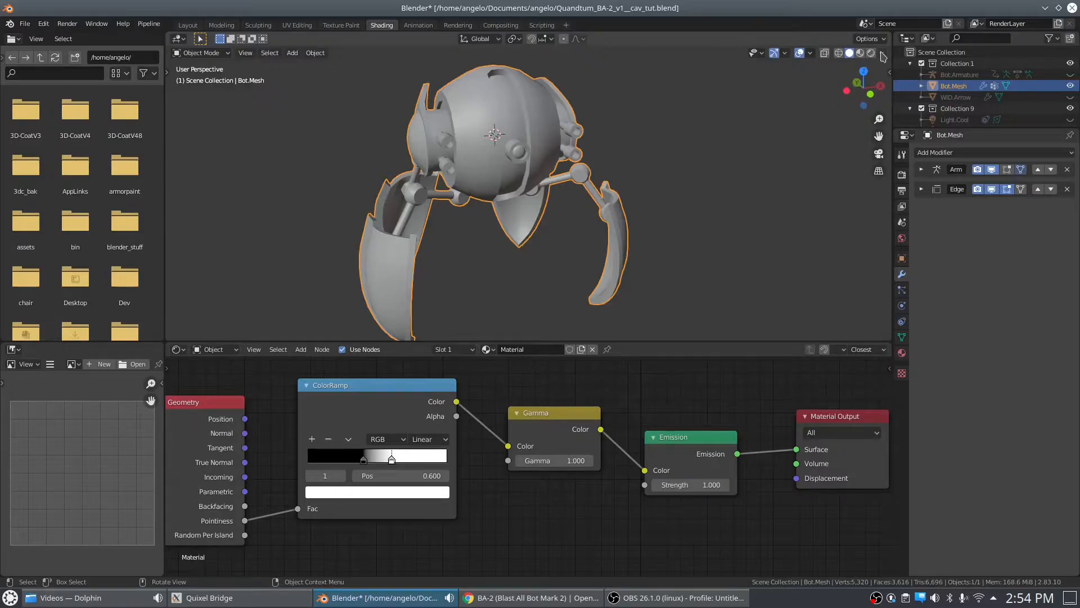
click(882, 54)
click(820, 305)
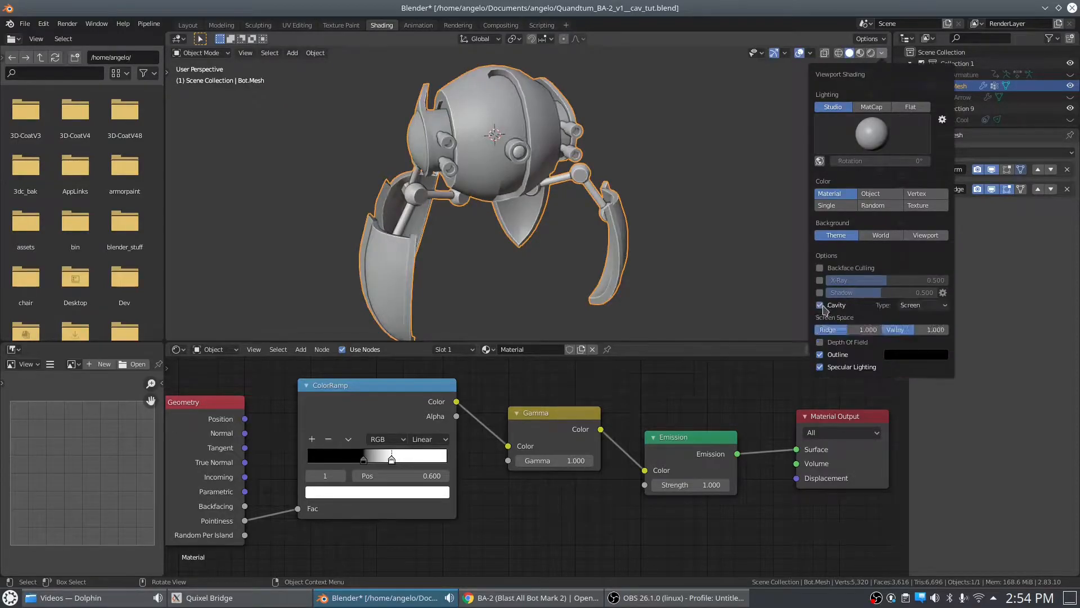
mouse_move(466, 248)
middle_down()
mouse_move(512, 225)
mouse_move(482, 241)
mouse_move(465, 228)
middle_up()
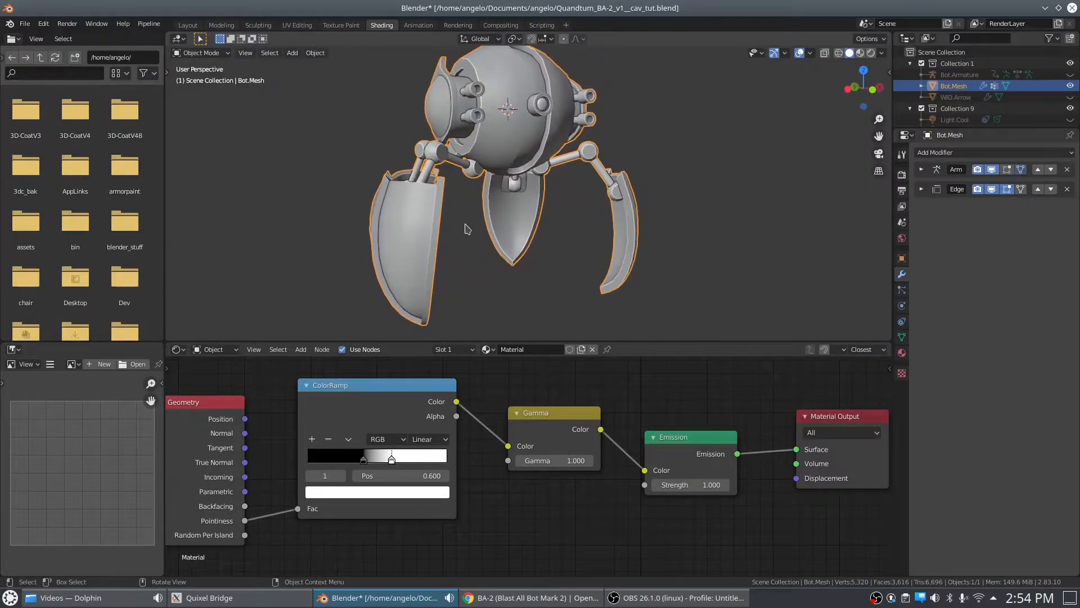
scroll(474, 228, up, 2)
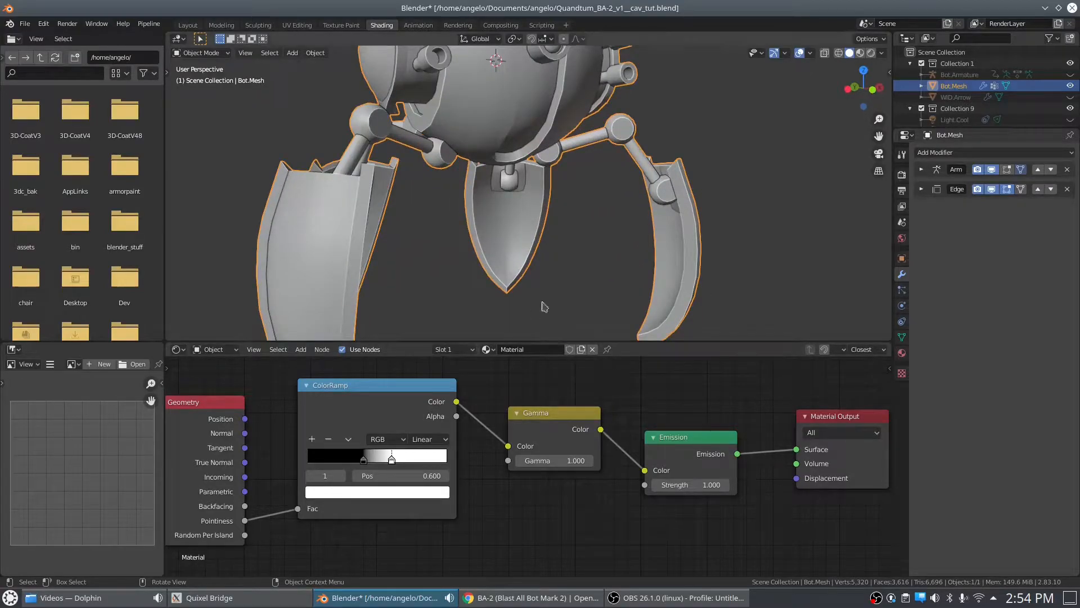
scroll(422, 171, down, 3)
middle_drag(476, 182, 503, 117)
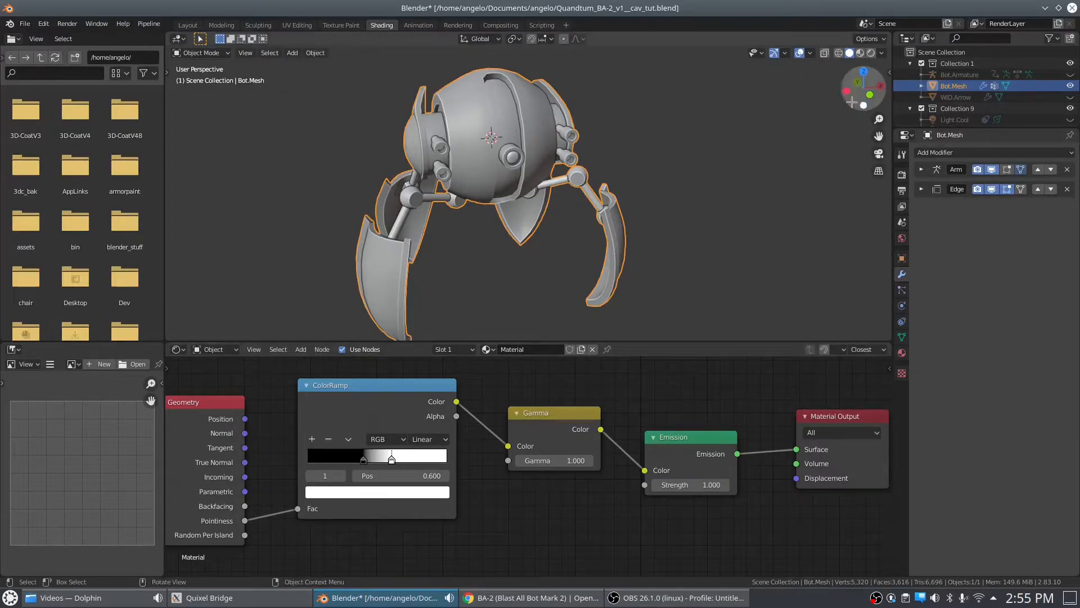
click(871, 52)
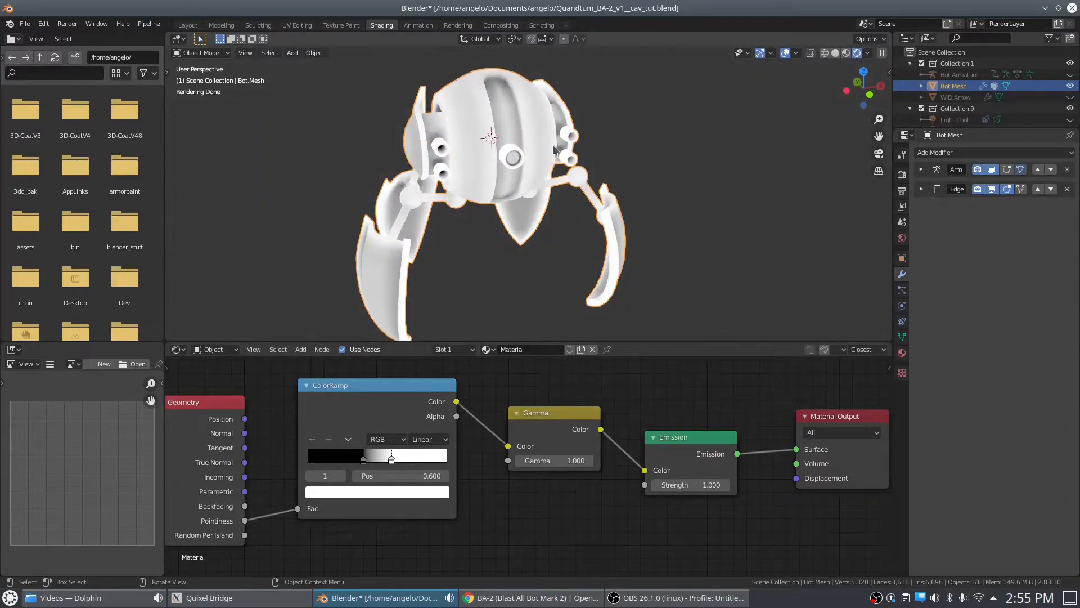
- Try other positions for the ColorRamp's stops, and restore them to 0.4 for black and 0.6 for white
mouse_move(392, 461)
mouse_down()
mouse_move(371, 464)
mouse_move(411, 471)
mouse_move(376, 464)
mouse_up()
click(432, 474)
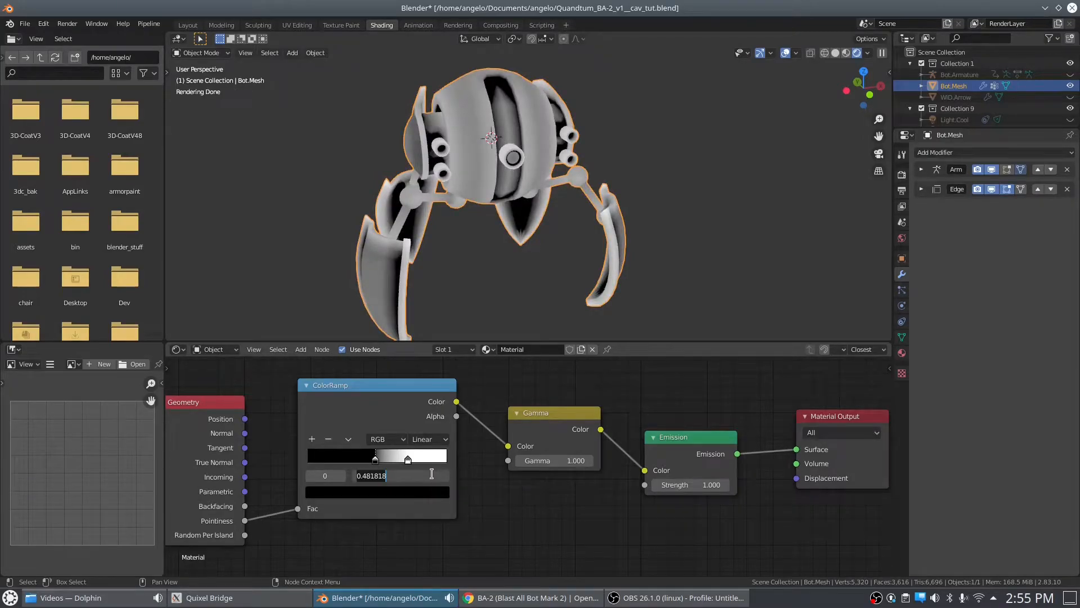
key(BackSpace)
key(Return)
click(408, 461)
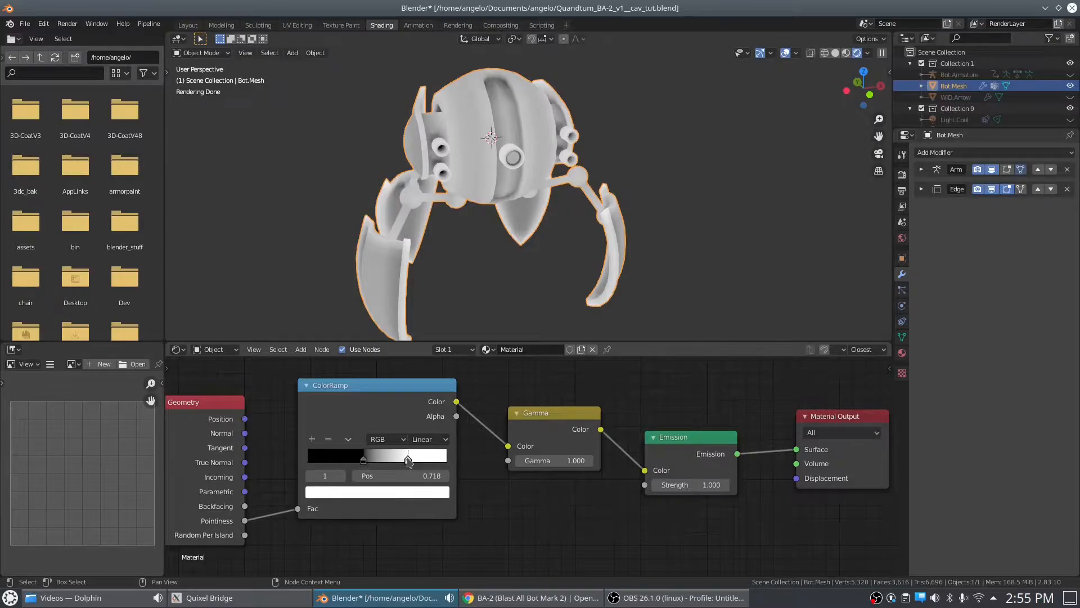
double_click(411, 476)
key(BackSpace)
text(.6)
key(Return)
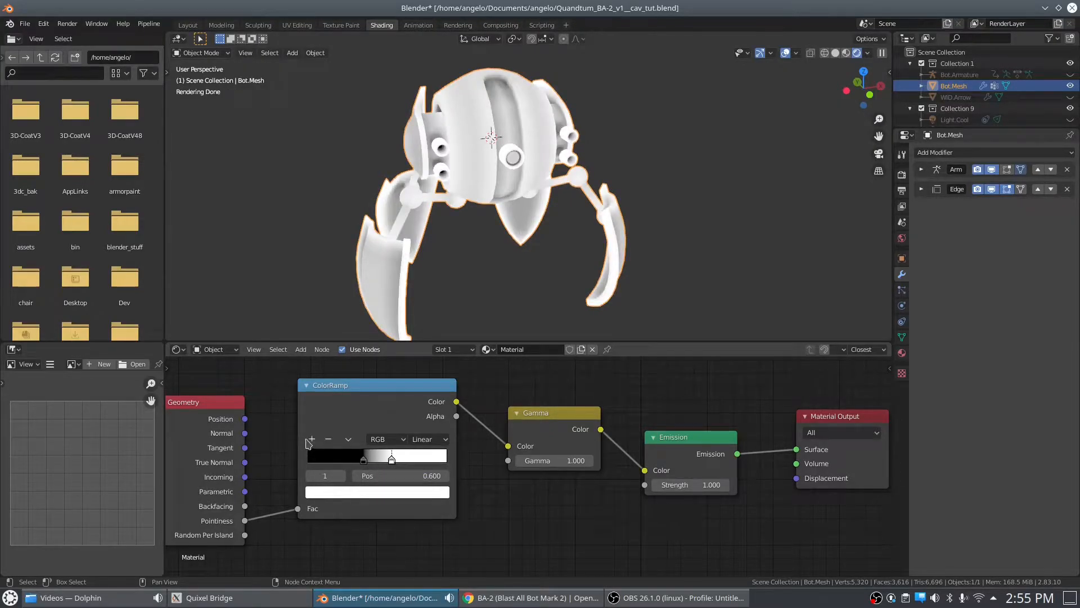
- Add a stop between the ColorRamp's black and white stops, shift it toward white, and check the effect on the bot
click(311, 439)
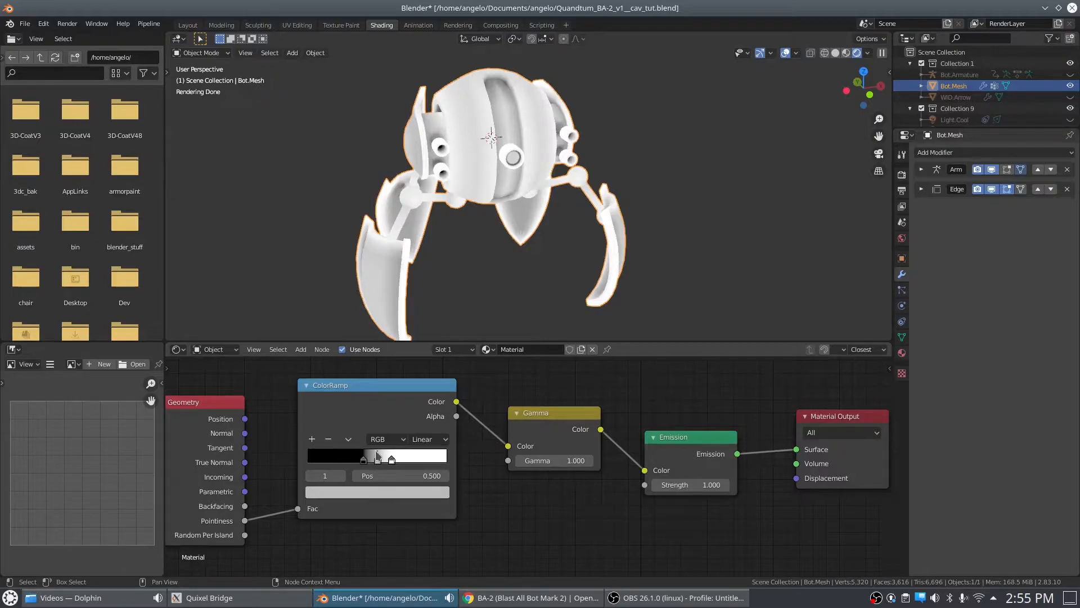
drag(381, 462, 389, 460)
mouse_move(494, 241)
middle_down()
mouse_move(516, 257)
mouse_move(521, 193)
mouse_move(523, 203)
middle_up()
scroll(513, 251, up, 3)
scroll(523, 202, down, 3)
- Set the ColorRamp's middle stop to position 0.5
click(402, 475)
click(411, 475)
key(BackSpace)
key(BackSpace)
key(BackSpace)
key(BackSpace)
key(BackSpace)
key(BackSpace)
key(BackSpace)
key(BackSpace)
text(0.5)
key(Return)
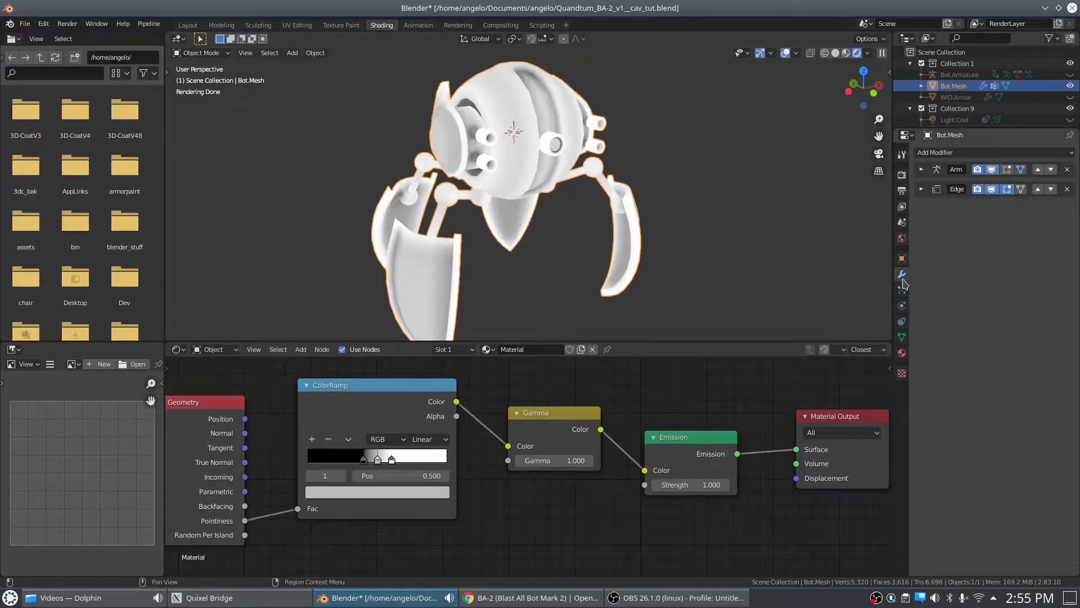
- Add a Subdivision Surface modifier to the bot mesh and place it above the Edge Split modifier
click(953, 153)
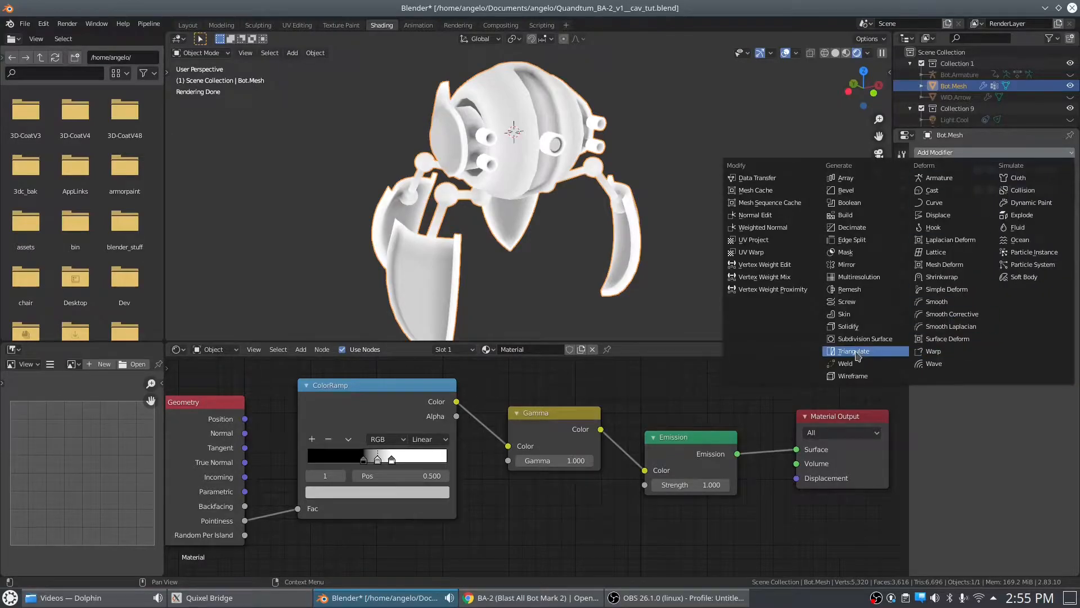
key(Return)
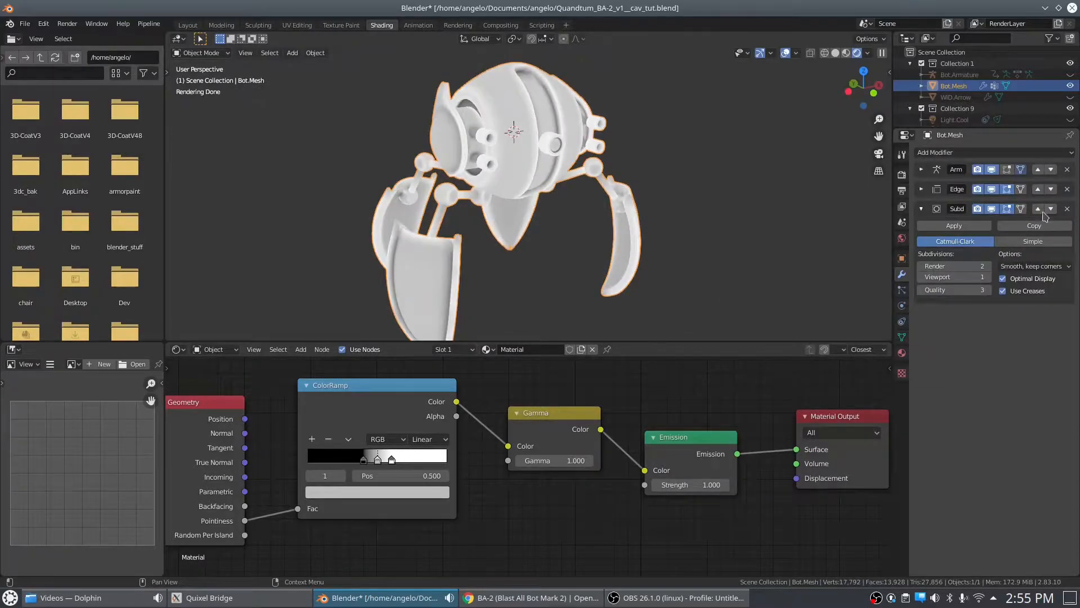
click(1038, 208)
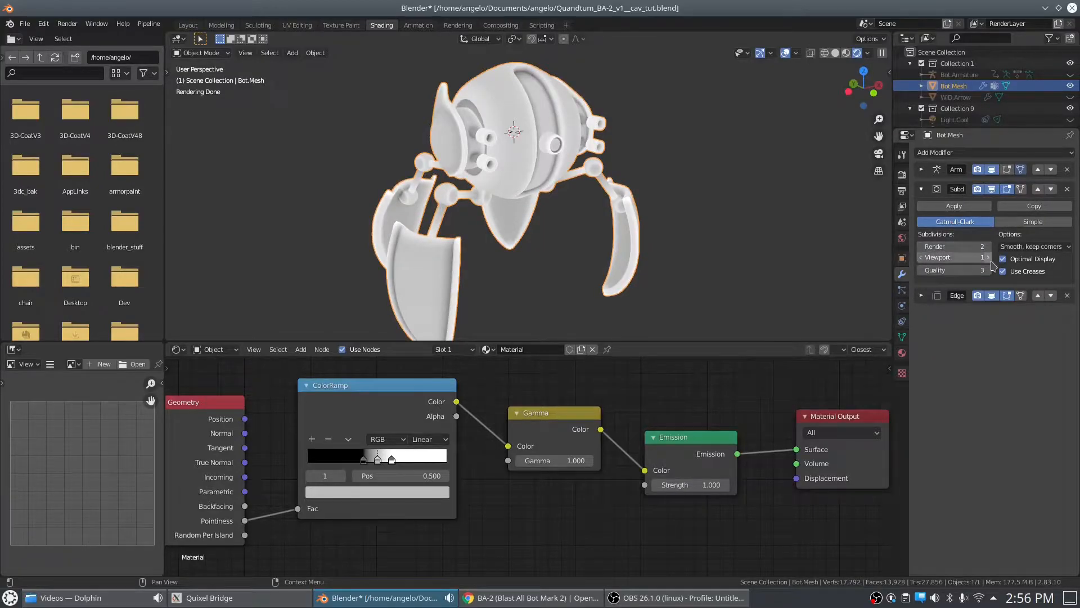
- Raise the Subdivision Surface modifier's viewport level to 4
click(989, 259)
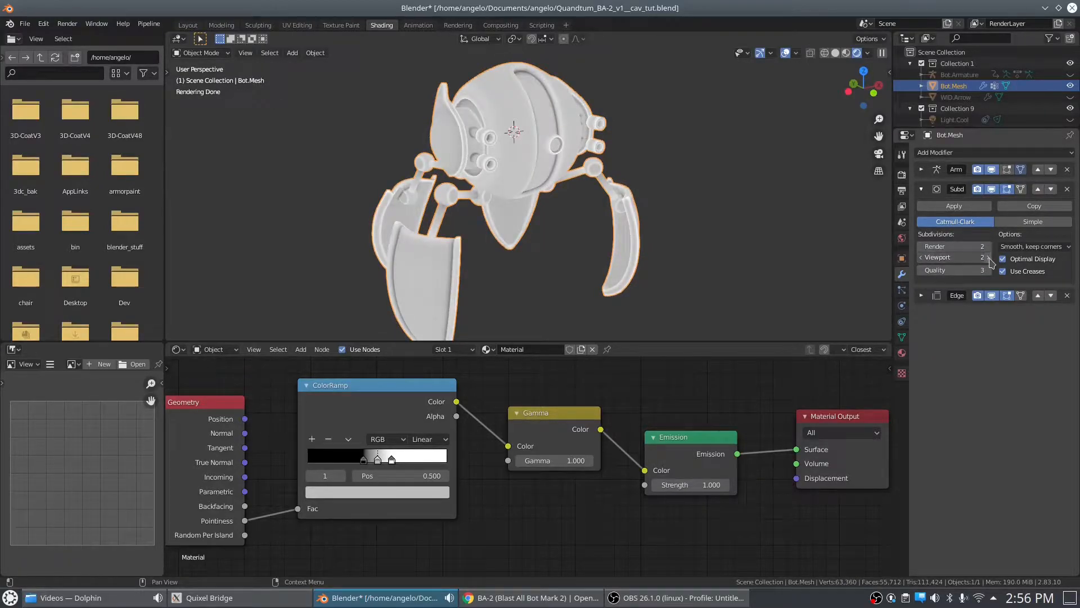
click(989, 258)
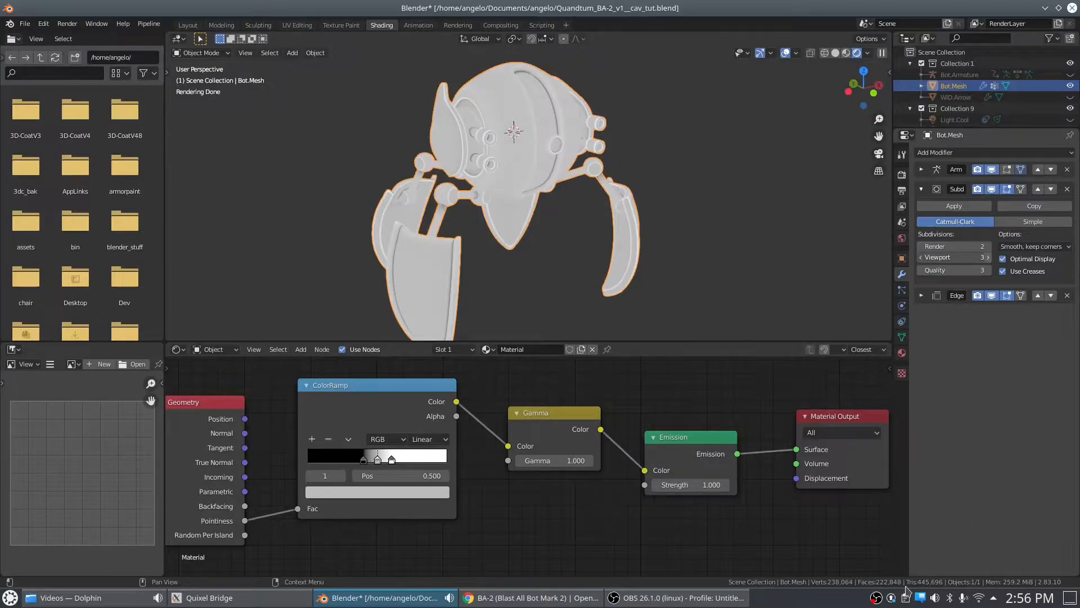
key(ctrl+4)
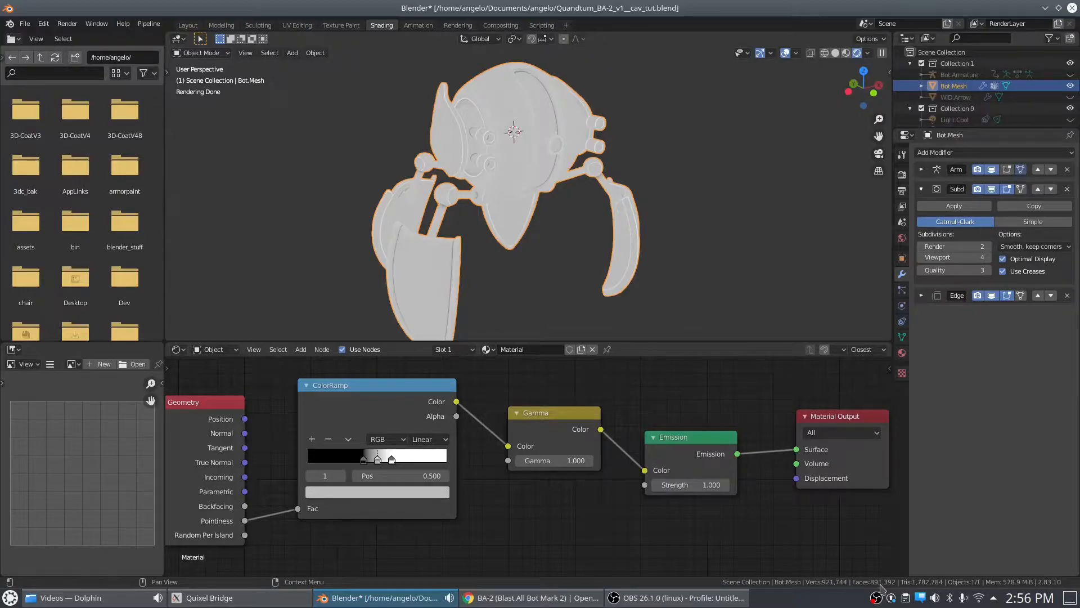
- Set the Gamma node's gamma value to 2.2
click(571, 460)
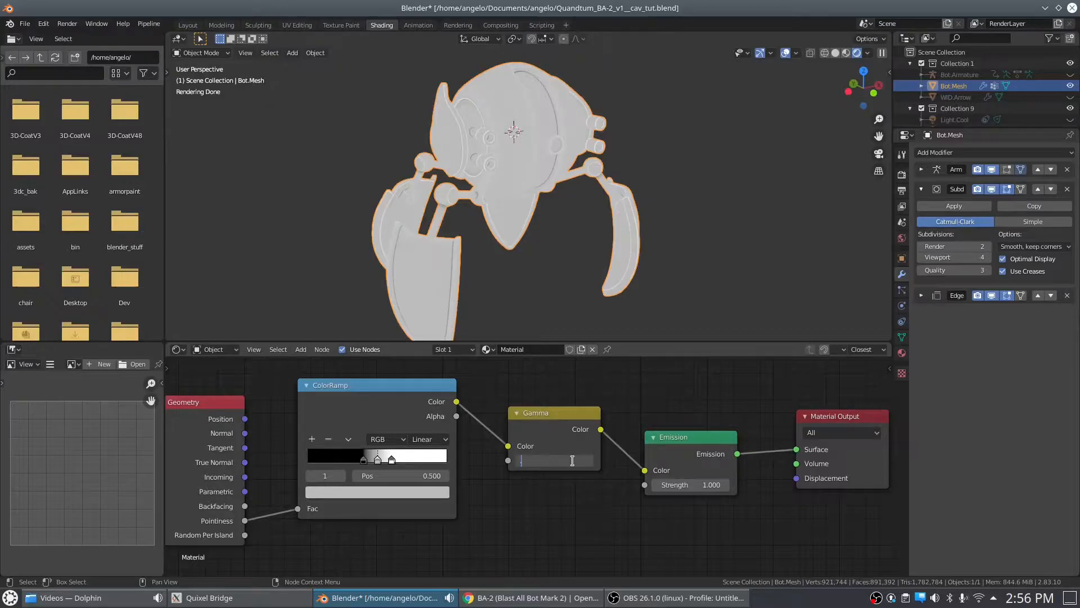
key(Return)
click(563, 461)
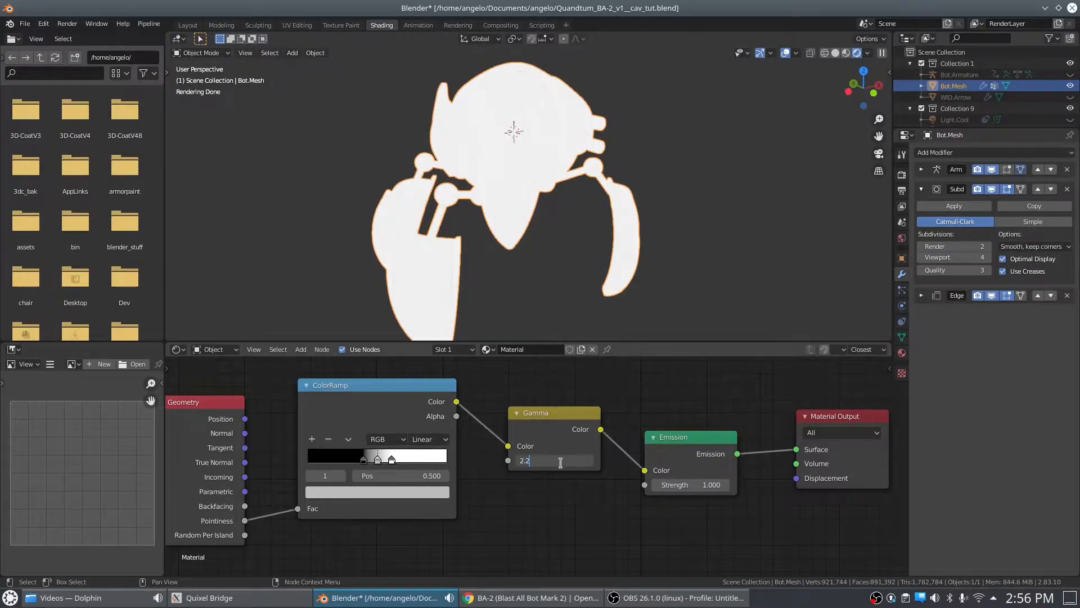
text(2.2)
key(Return)
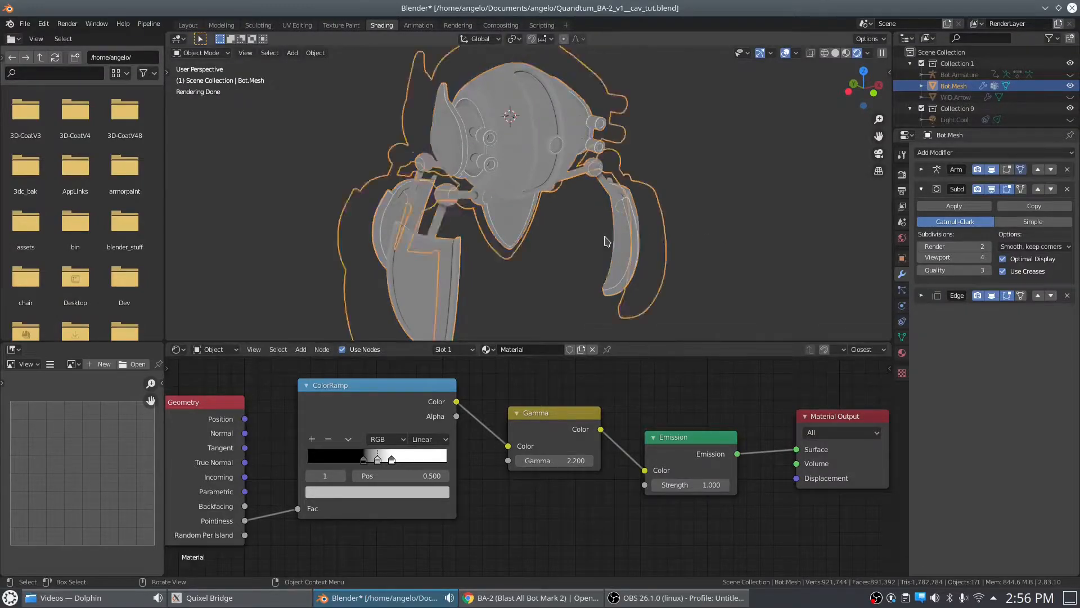
- Examine the bot's cavity shading in Solid display with Flat lighting for comparison, and return to rendered shading
scroll(606, 241, up, 3)
middle_drag(576, 221, 770, 178)
click(834, 53)
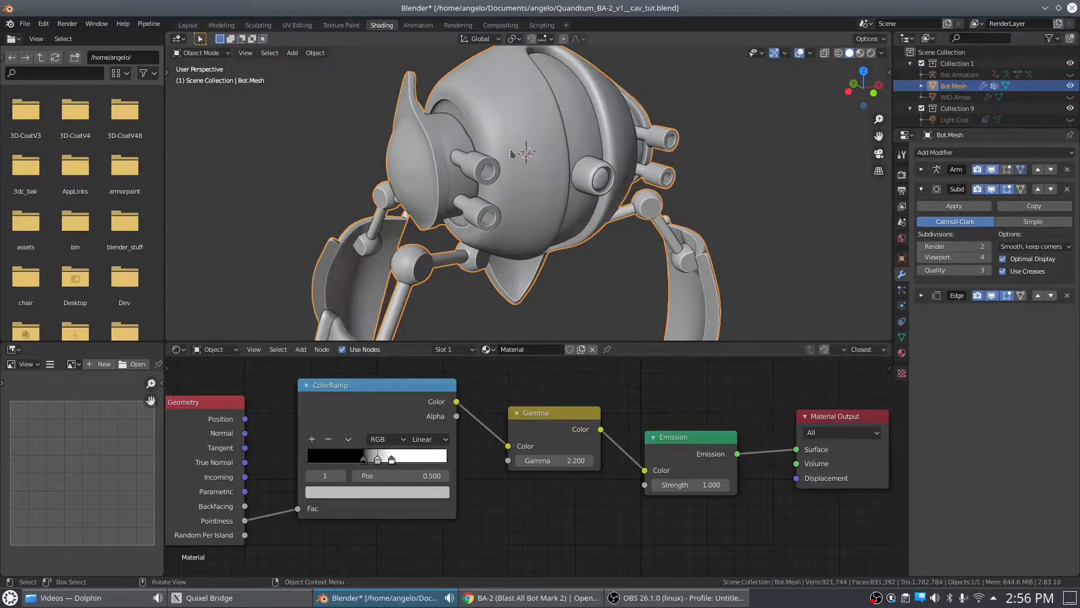
click(882, 53)
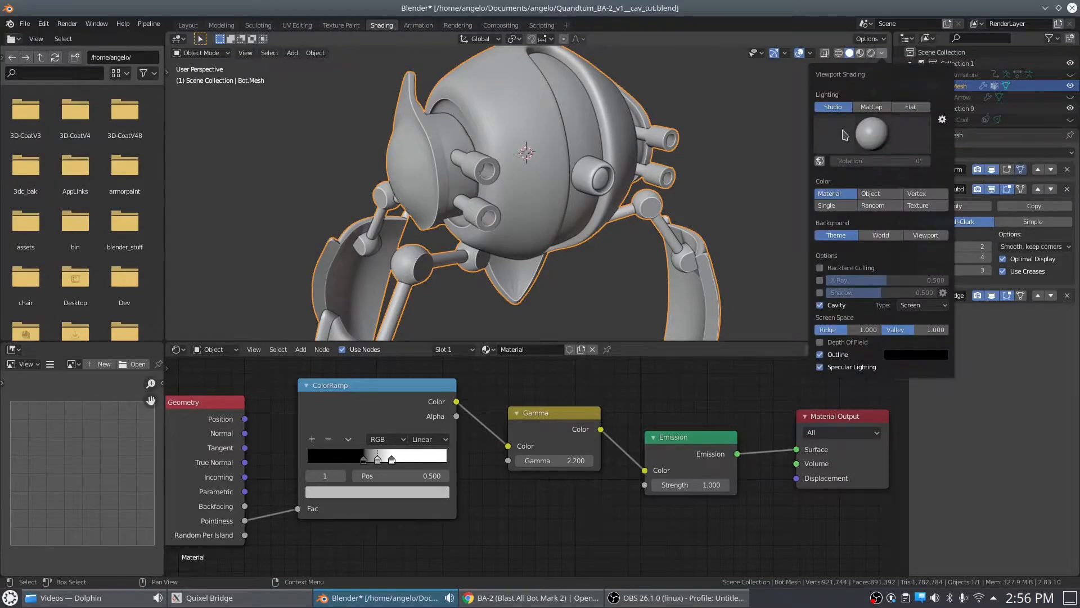
click(910, 107)
mouse_move(535, 244)
middle_down()
mouse_move(554, 239)
mouse_move(528, 252)
middle_up()
shift+middle_drag(613, 247, 629, 194)
click(870, 53)
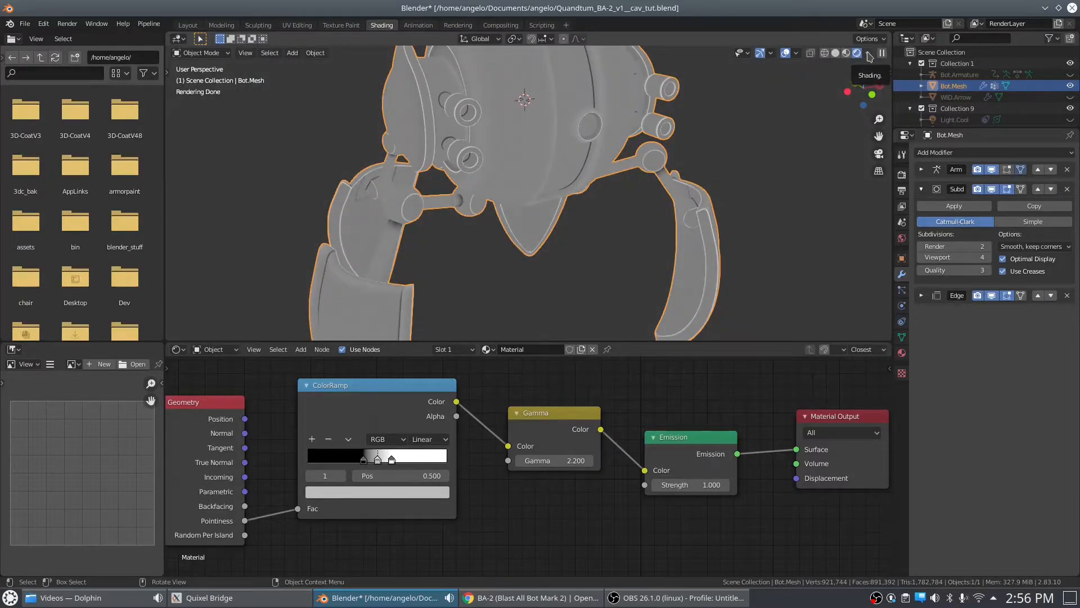
- Turn off Scene Lights for the rendered viewport and inspect the highlighted edges around the bot's pointed underside and legs
click(869, 54)
click(806, 108)
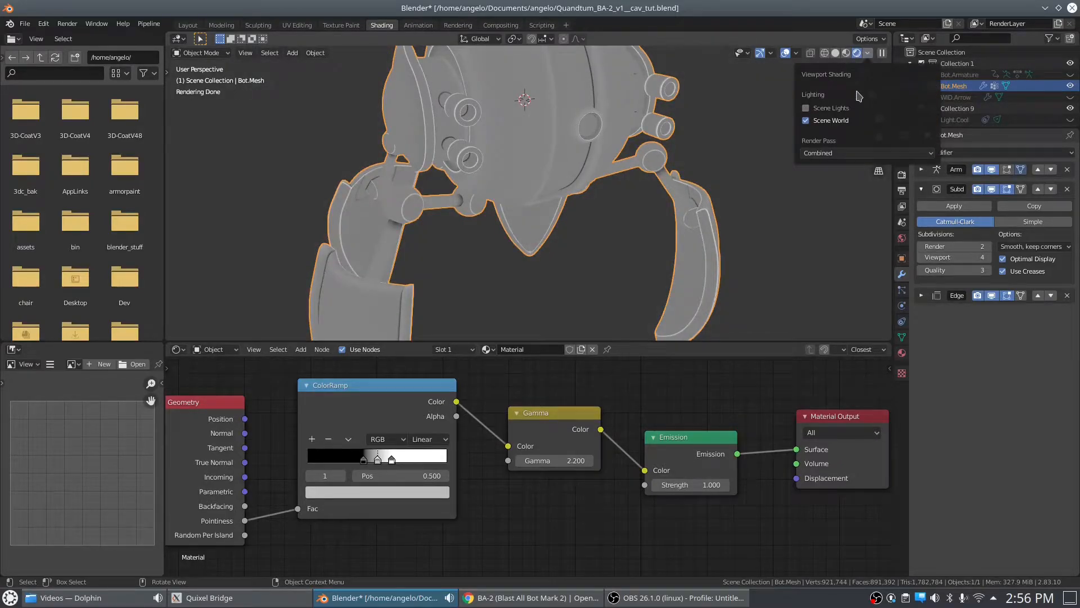
mouse_move(607, 231)
middle_down()
mouse_move(605, 198)
mouse_move(579, 191)
mouse_move(576, 212)
mouse_move(582, 167)
mouse_move(532, 262)
middle_up()
middle_drag(545, 249, 459, 277)
scroll(518, 264, up, 5)
scroll(533, 272, up, 3)
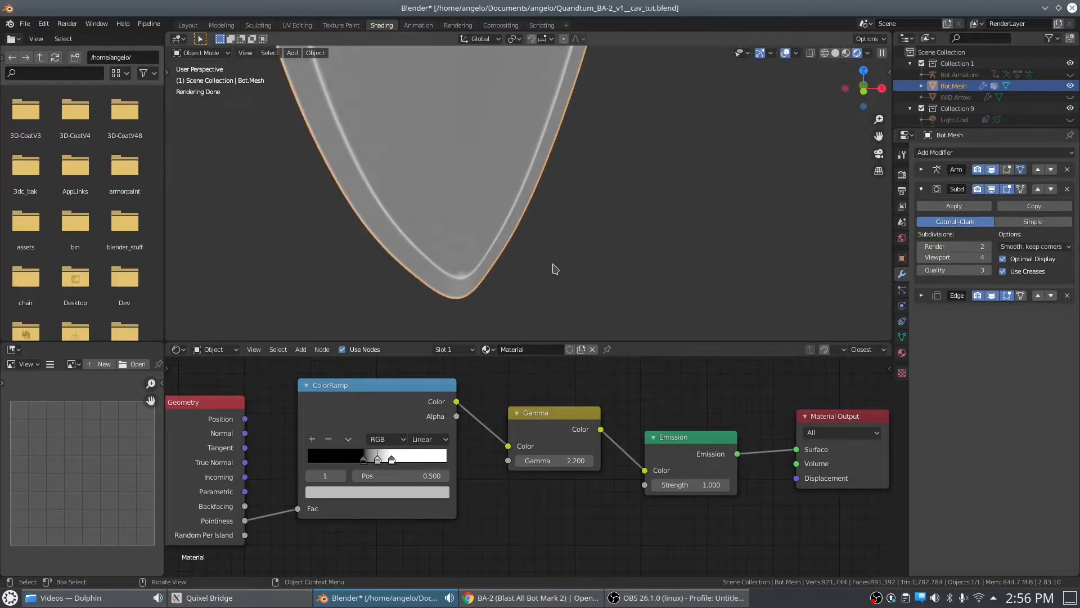
scroll(562, 282, down, 5)
scroll(564, 280, down, 2)
middle_drag(534, 260, 447, 314)
- Try shifting the ColorRamp's stops and set the middle stop back to position 0.5
mouse_move(392, 460)
mouse_down()
mouse_move(432, 458)
mouse_move(361, 460)
mouse_move(374, 460)
mouse_up()
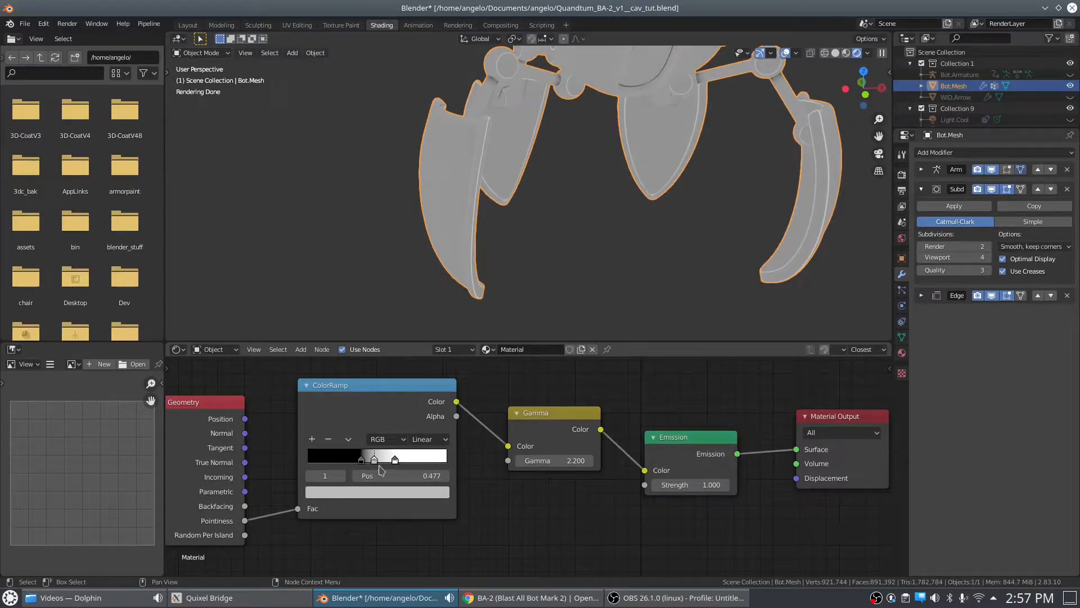
double_click(426, 475)
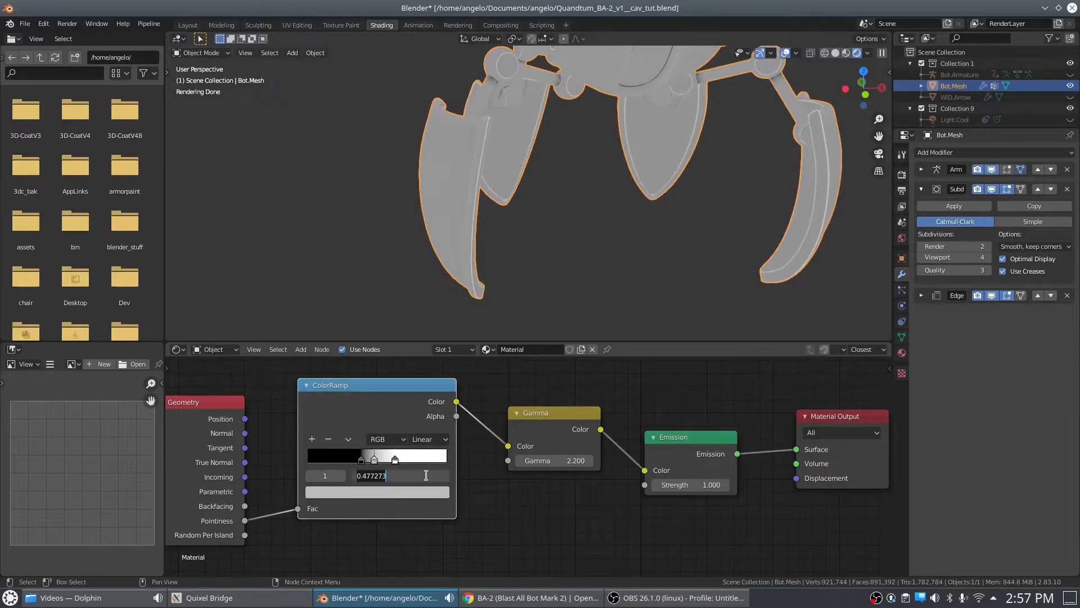
text(.5)
key(Return)
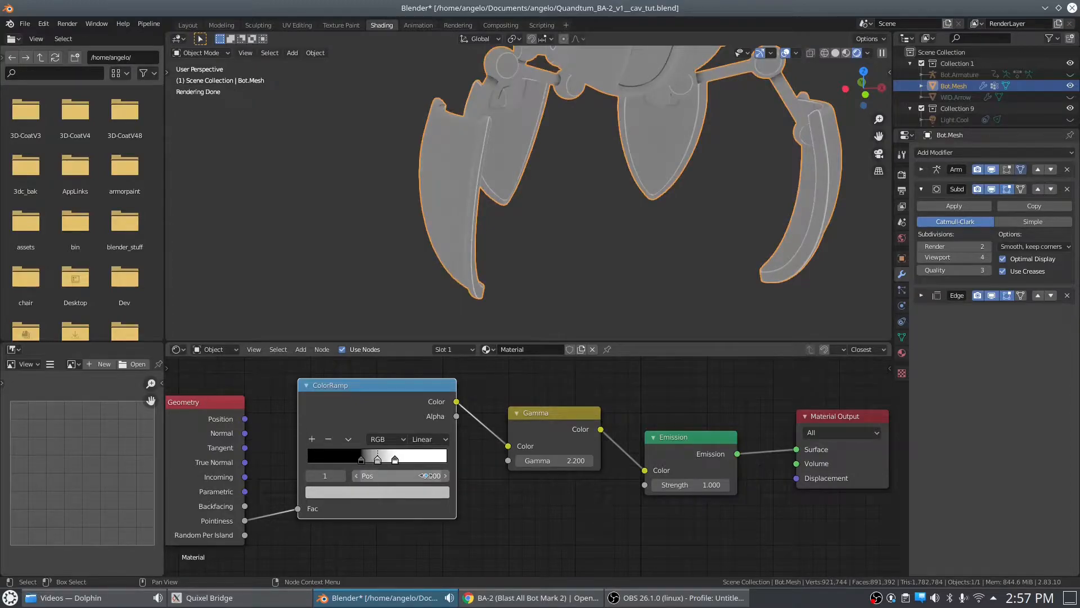
- Set the ColorRamp's black stop to position 0.4
click(361, 459)
double_click(417, 475)
key(ctrl+a)
key(BackSpace)
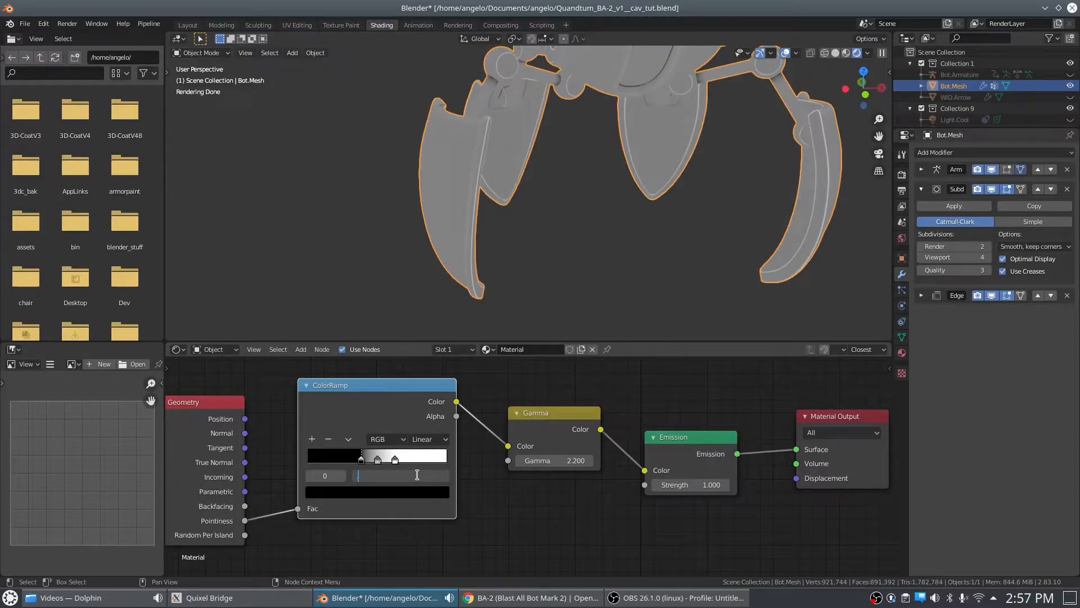
text(.4)
key(Return)
- Set the ColorRamp's white stop to position 0.6 and check the whole bot
click(395, 459)
double_click(424, 473)
key(ctrl+a)
key(BackSpace)
text(.6)
key(Return)
scroll(667, 211, down, 5)
shift+middle_drag(666, 206, 623, 273)
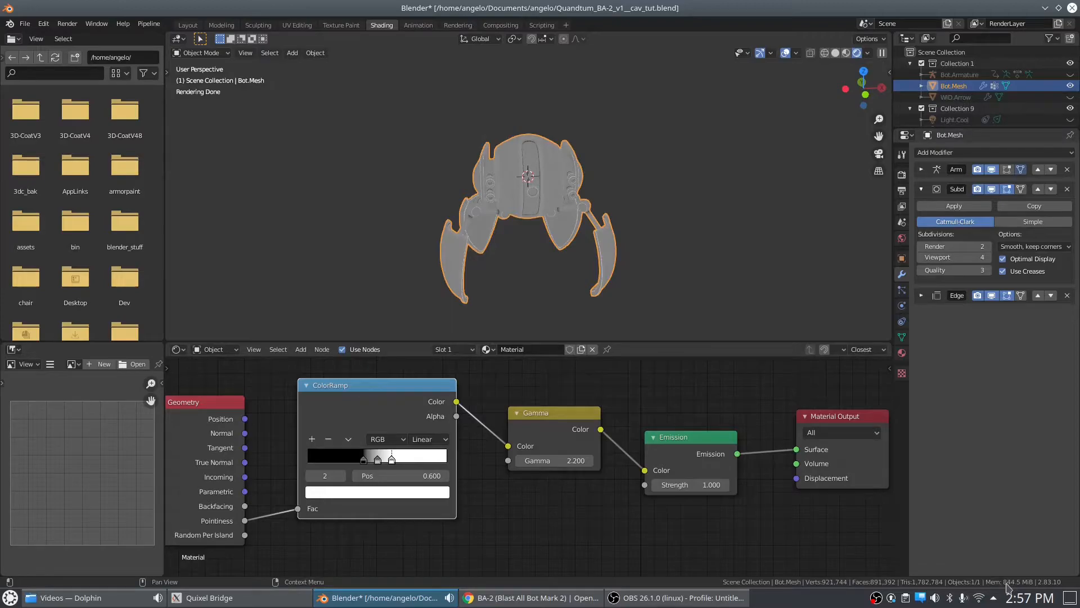
- Compare the bot with the Subdivision Surface modifier's viewport display off and on, and remove that modifier
click(991, 190)
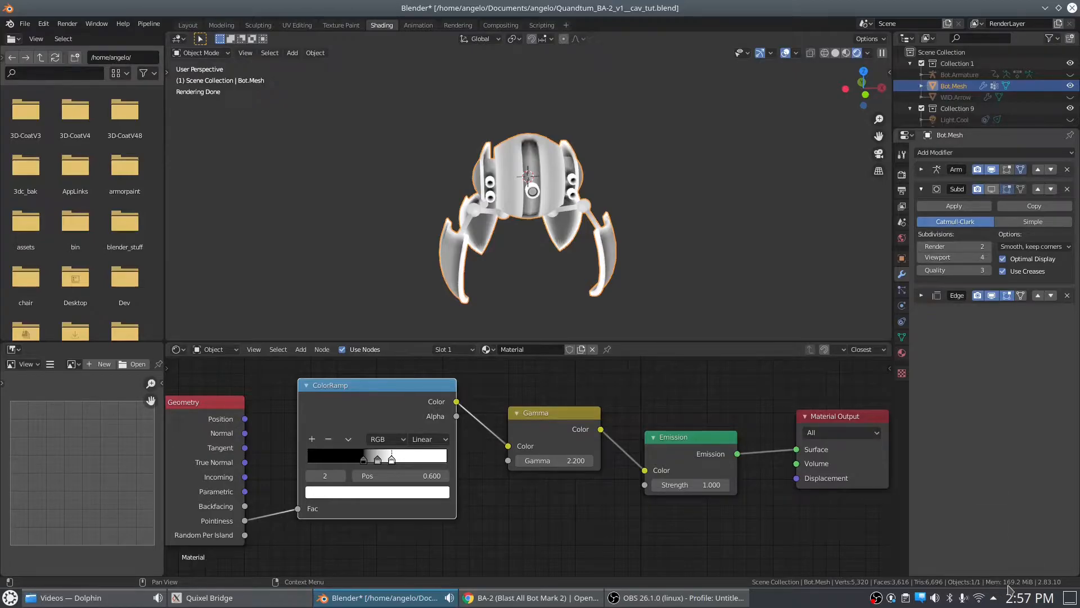
click(991, 189)
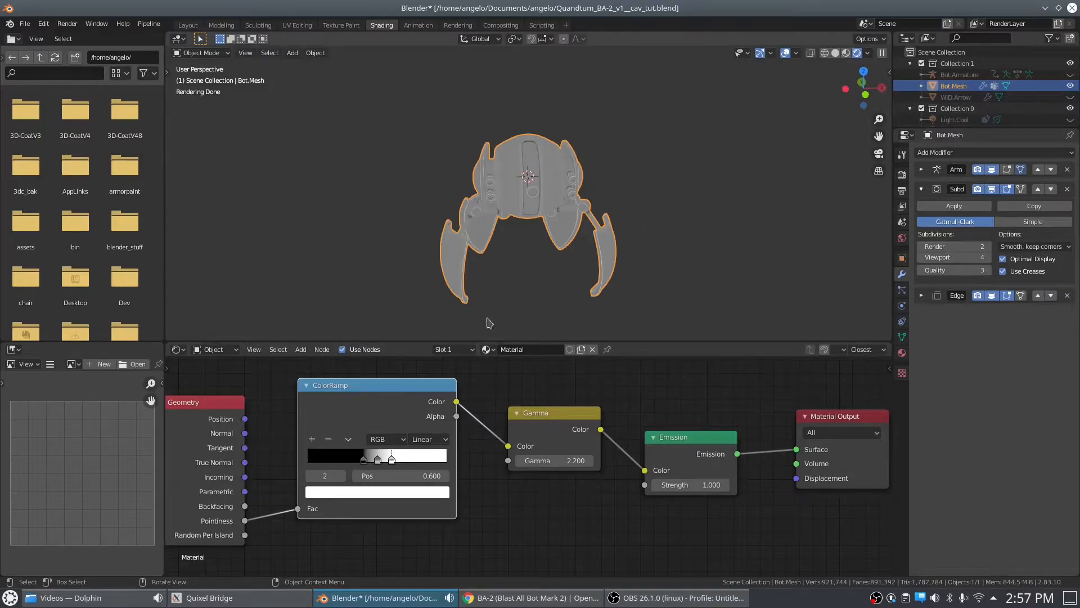
scroll(530, 237, up, 5)
middle_drag(531, 239, 563, 253)
scroll(574, 242, down, 3)
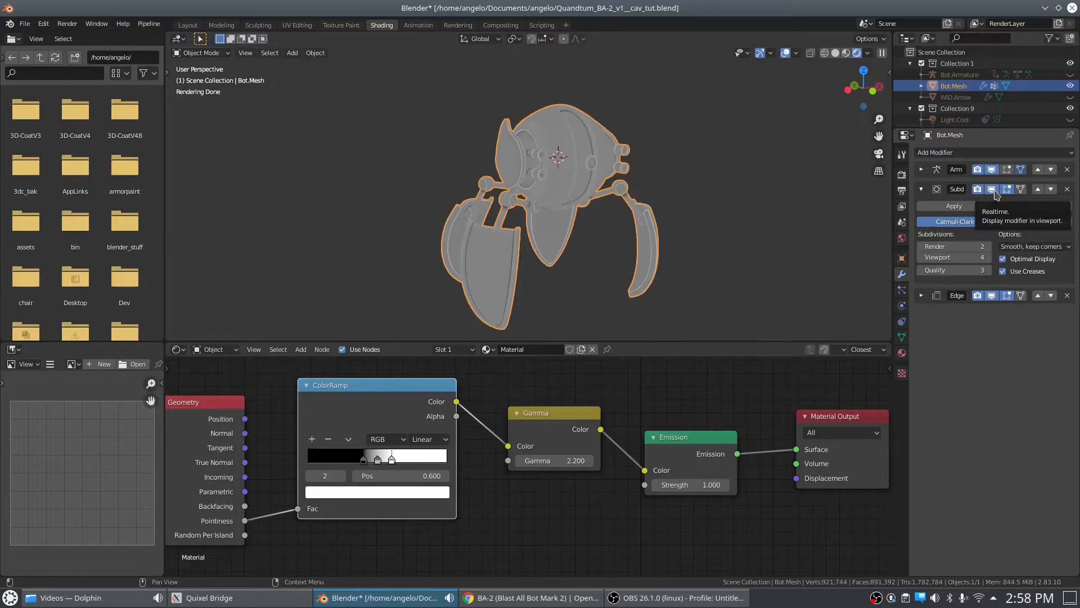
click(1067, 191)
- Disconnect the Geometry node from the ColorRamp and move the nodes apart to open a wide gap between them
key(Home)
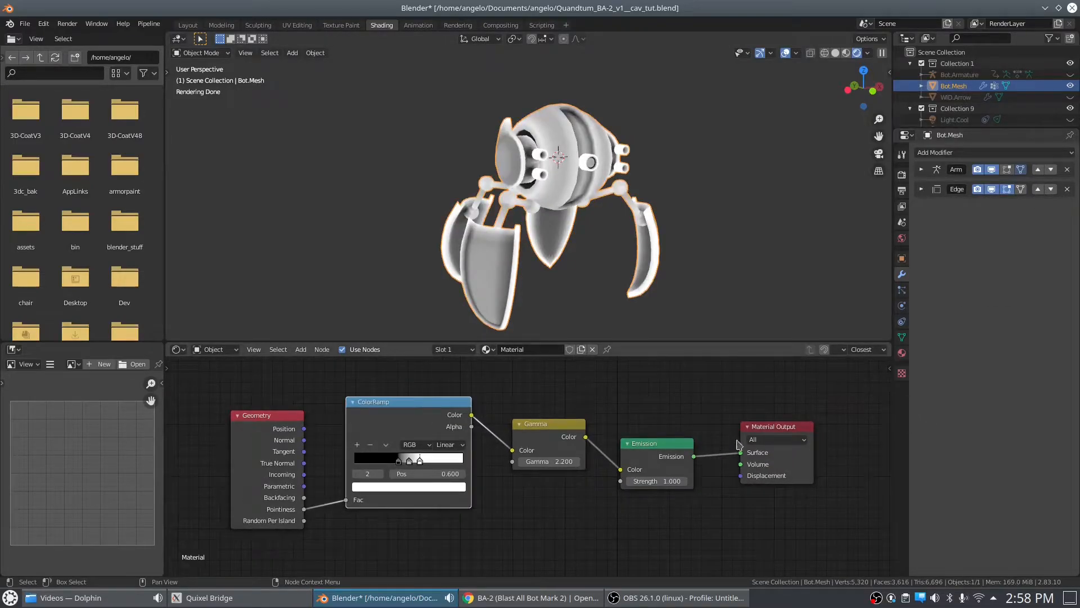
middle_drag(718, 419, 693, 473)
drag(783, 424, 485, 491)
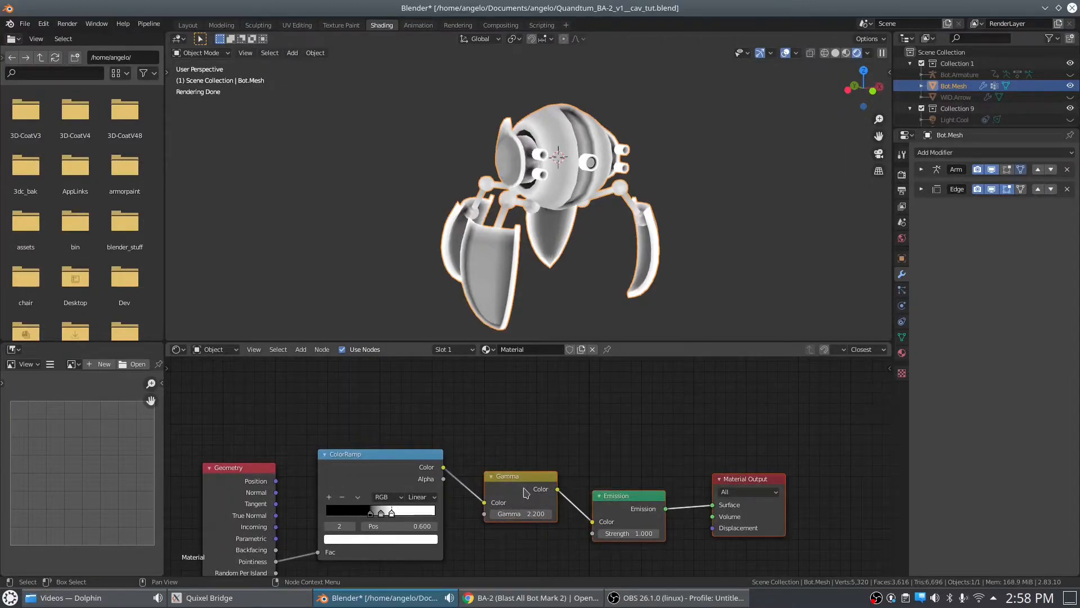
drag(771, 401, 387, 550)
middle_drag(538, 533, 659, 471)
drag(372, 403, 195, 495)
mouse_move(475, 532)
middle_down()
mouse_move(486, 528)
mouse_move(472, 522)
middle_up()
drag(869, 380, 566, 403)
middle_drag(294, 422, 505, 448)
drag(392, 521, 374, 537)
drag(669, 439, 534, 501)
- Add an Ambient Occlusion input node above the Geometry node
click(301, 349)
mouse_move(319, 378)
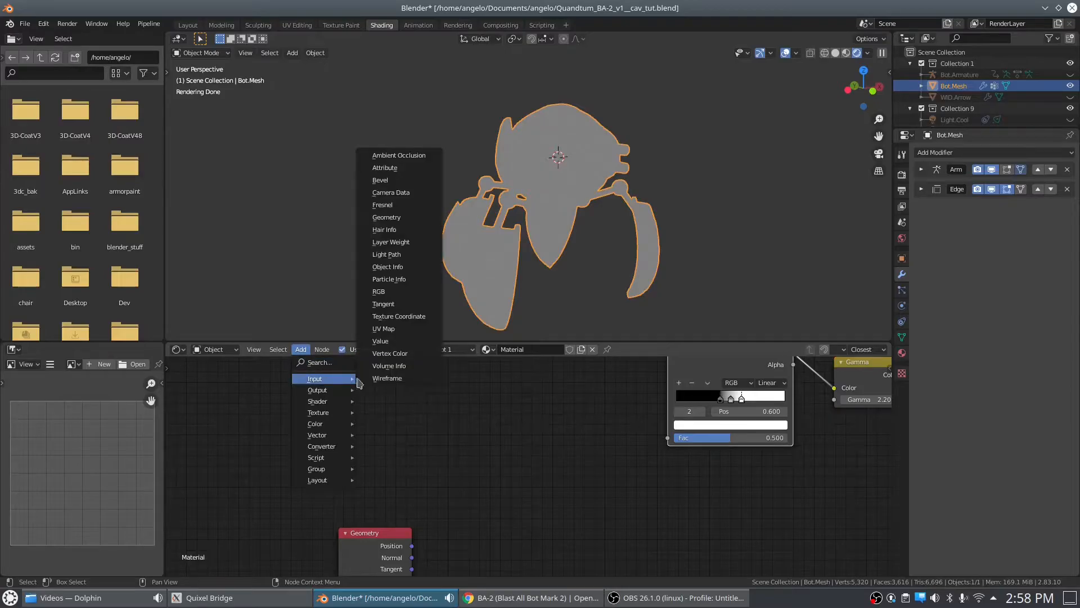
click(403, 150)
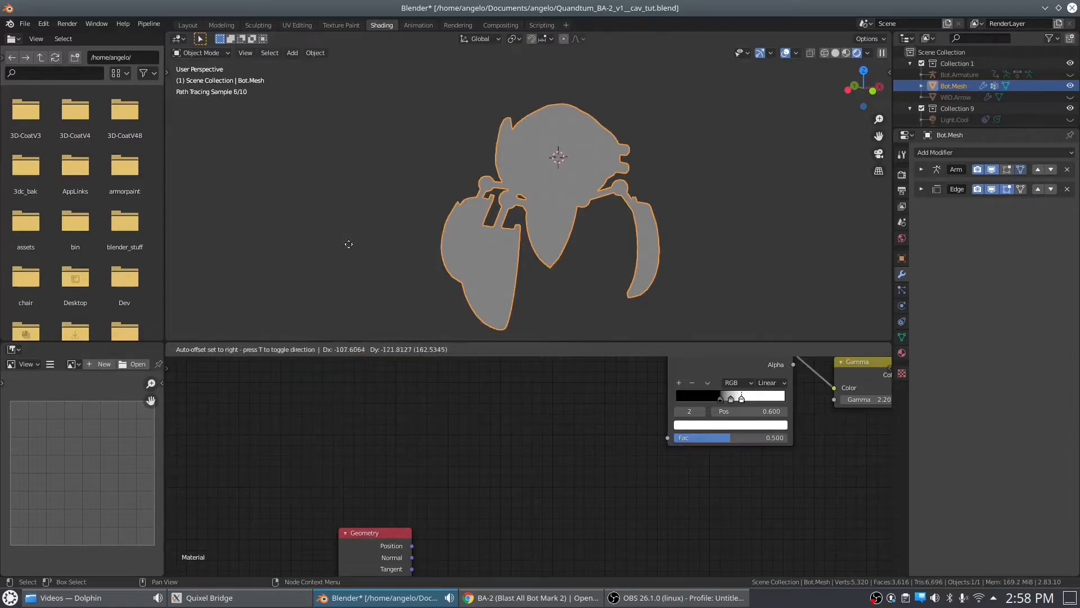
click(357, 326)
middle_drag(449, 455, 407, 479)
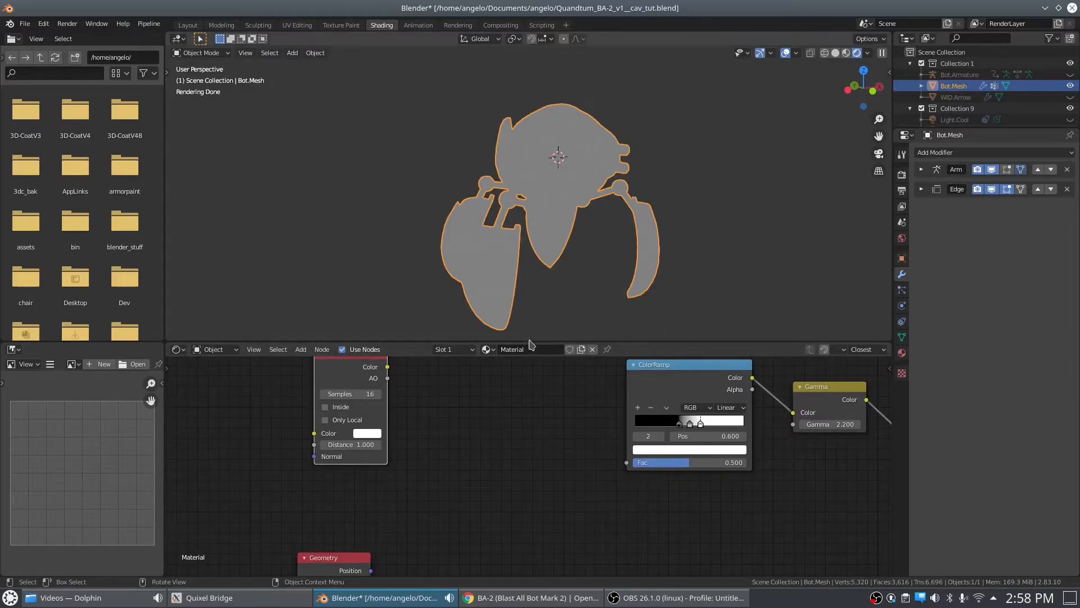
- Enlarge the node editor and spread the Ambient Occlusion and Geometry nodes further apart vertically
drag(529, 343, 528, 164)
key(g)
click(355, 193)
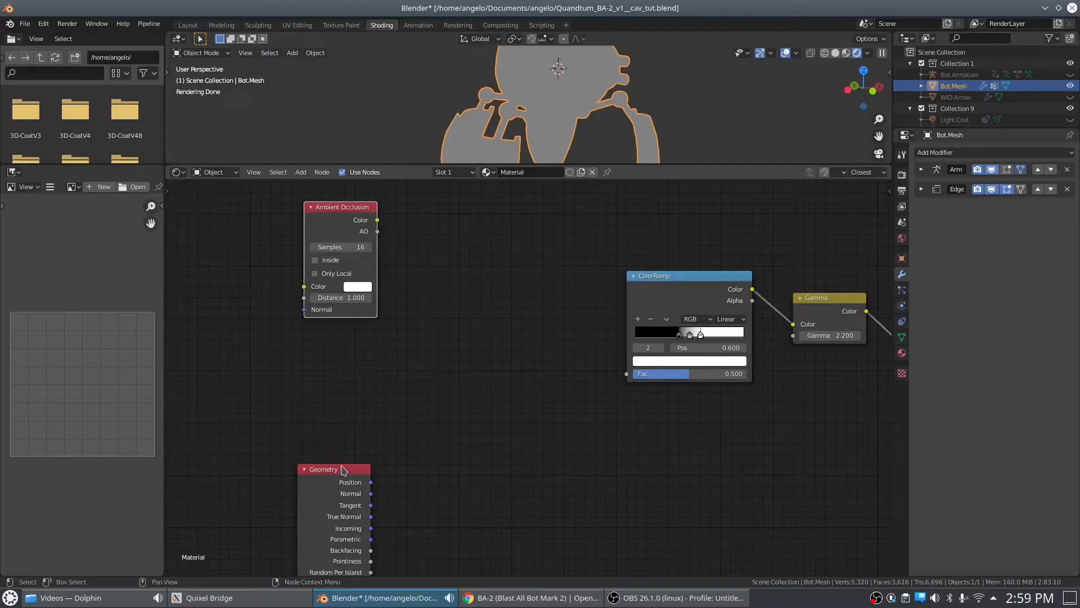
drag(343, 469, 347, 525)
- Duplicate the Ambient Occlusion node and place the copy directly below the original
click(348, 218)
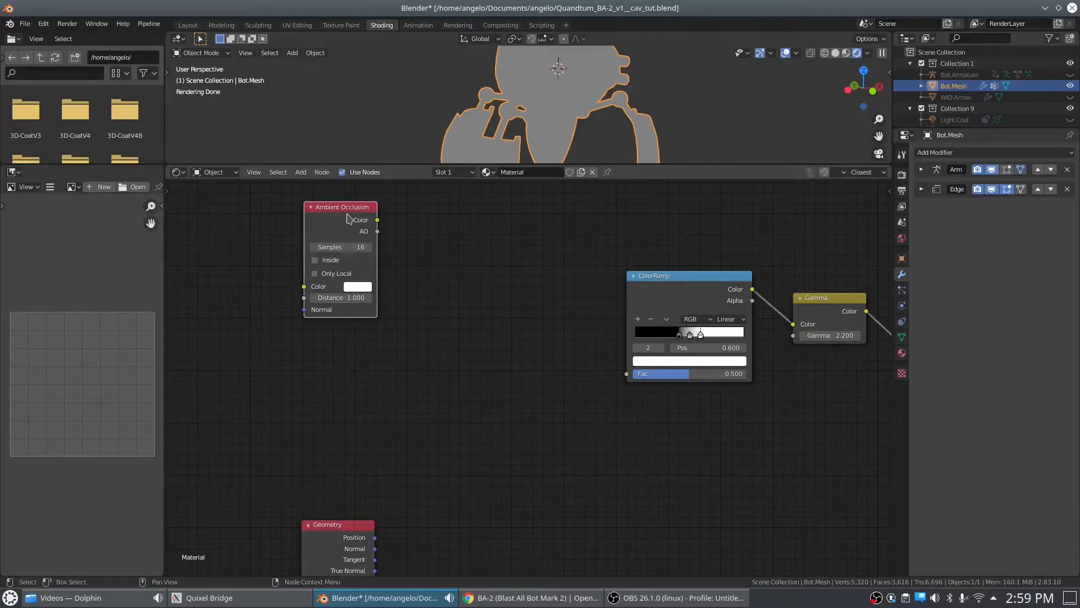
key(shift+d)
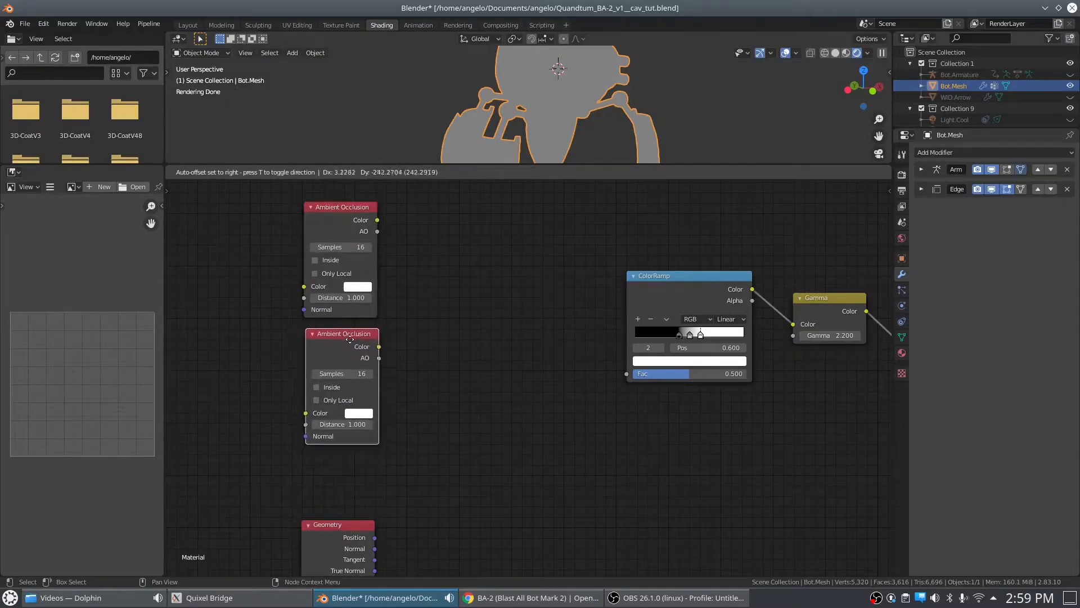
click(350, 344)
- Add an Invert color node beside the upper Ambient Occlusion node
click(300, 172)
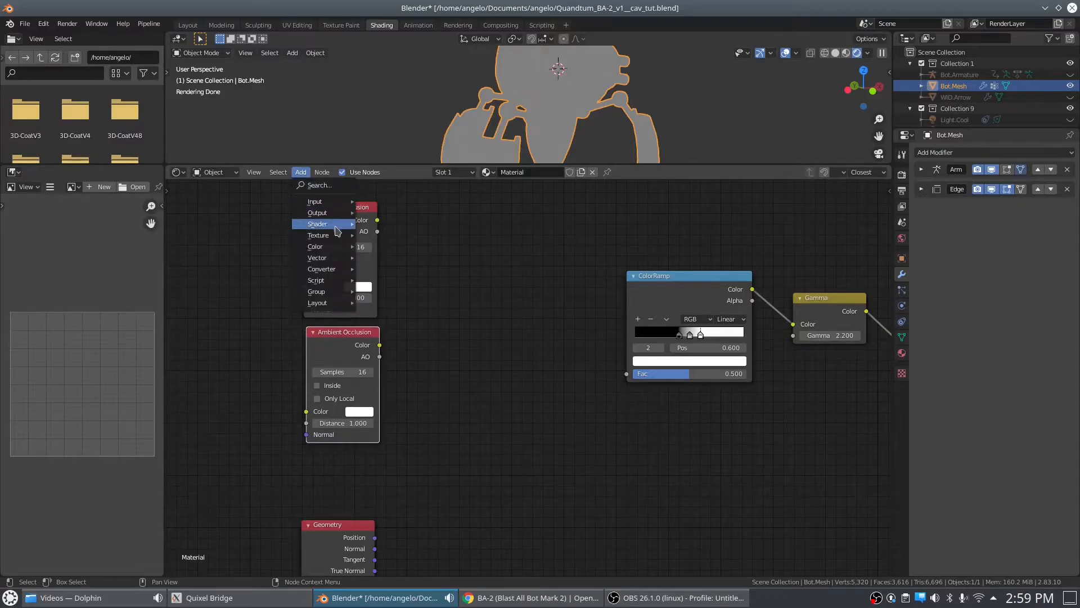
mouse_move(336, 248)
click(380, 282)
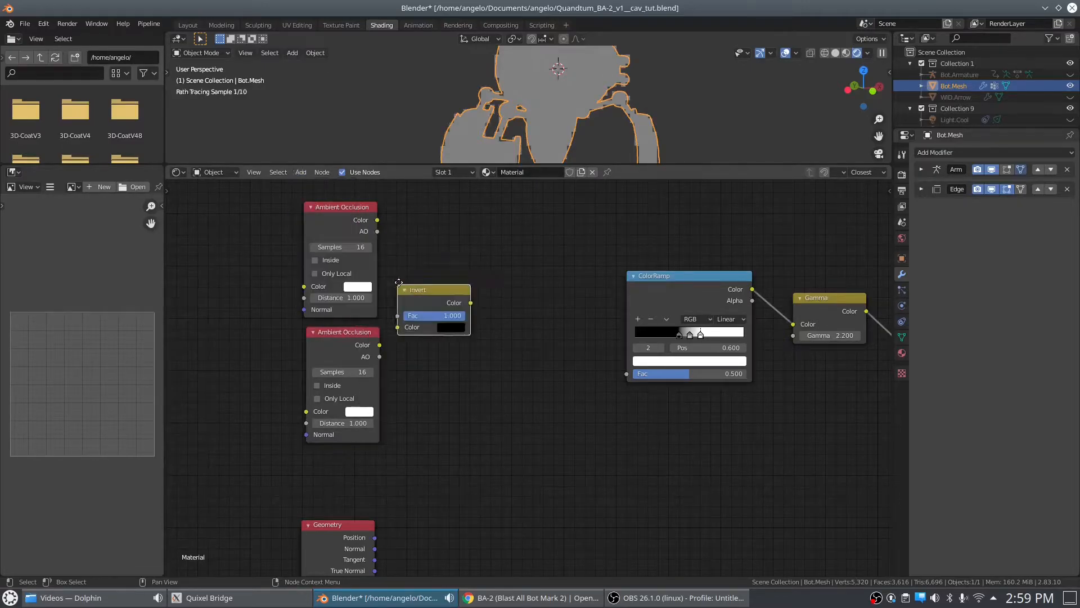
click(439, 220)
- Add a MixRGB node between the Invert node and the ColorRamp
click(300, 172)
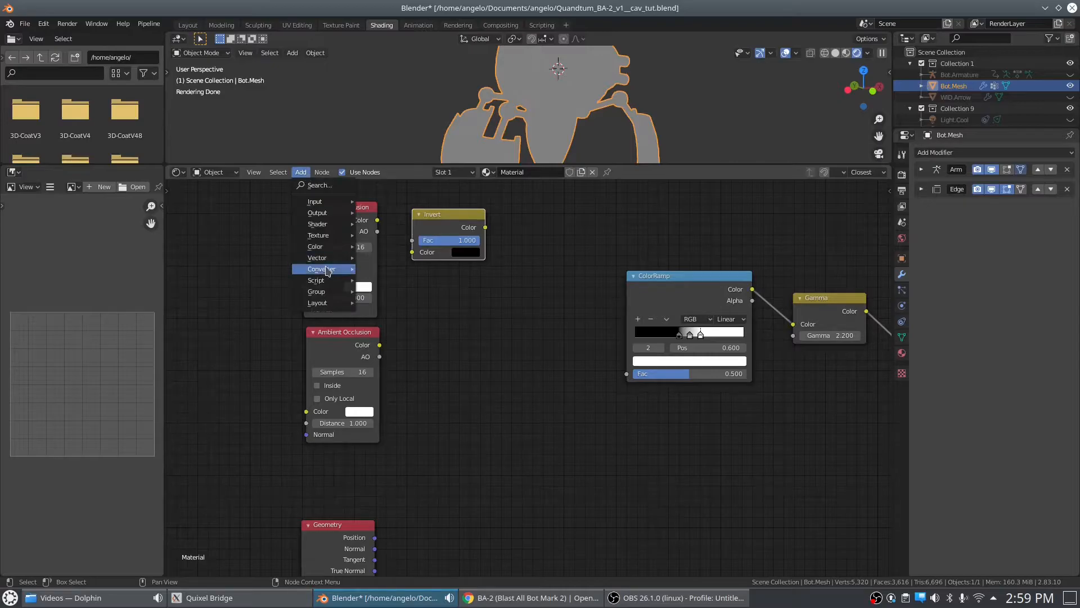
mouse_move(350, 251)
click(384, 308)
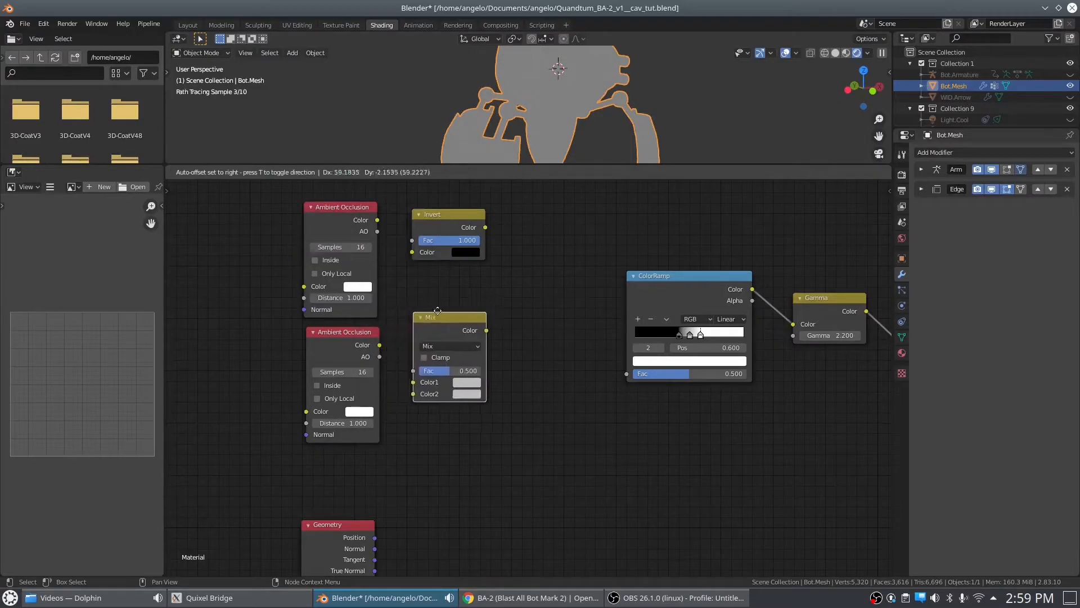
click(541, 267)
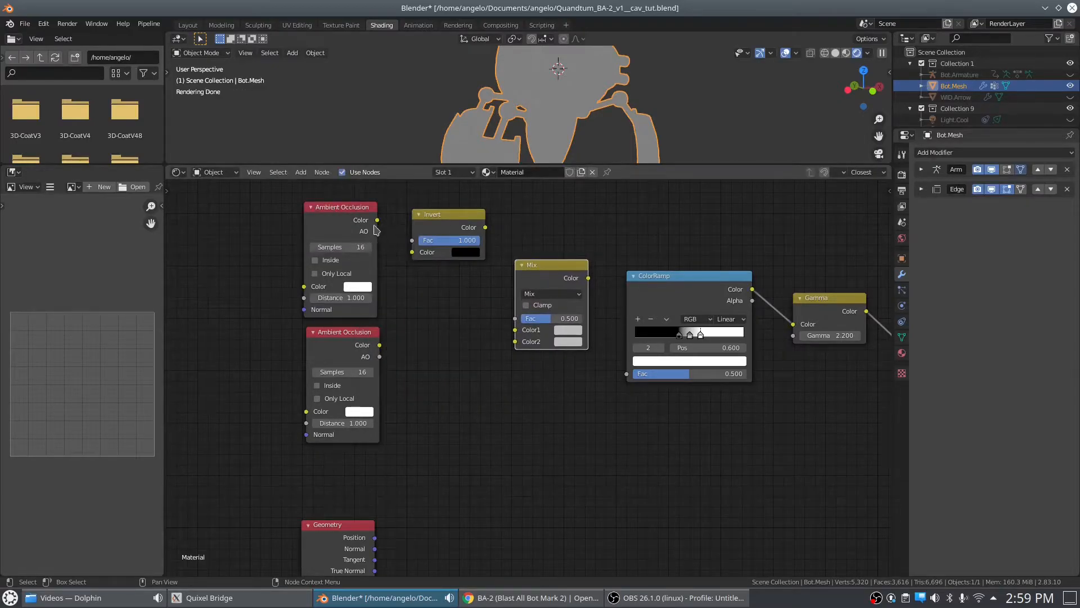
- Connect the upper AO output through Invert to Mix's Color1, the lower AO output to Color2, and Mix's color to the ColorRamp's Fac
drag(377, 231, 412, 252)
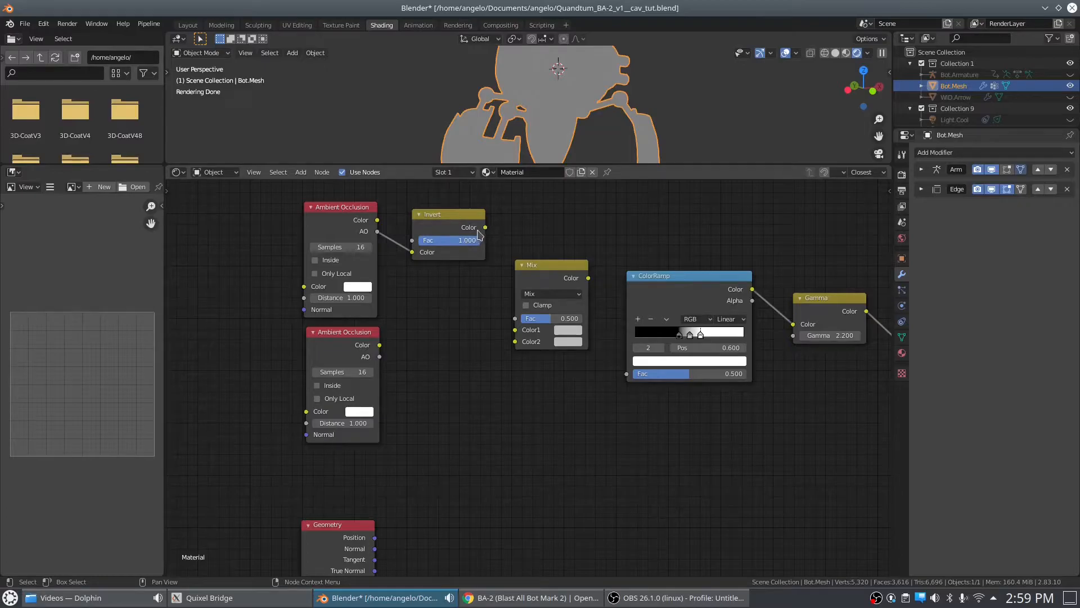
drag(485, 228, 515, 330)
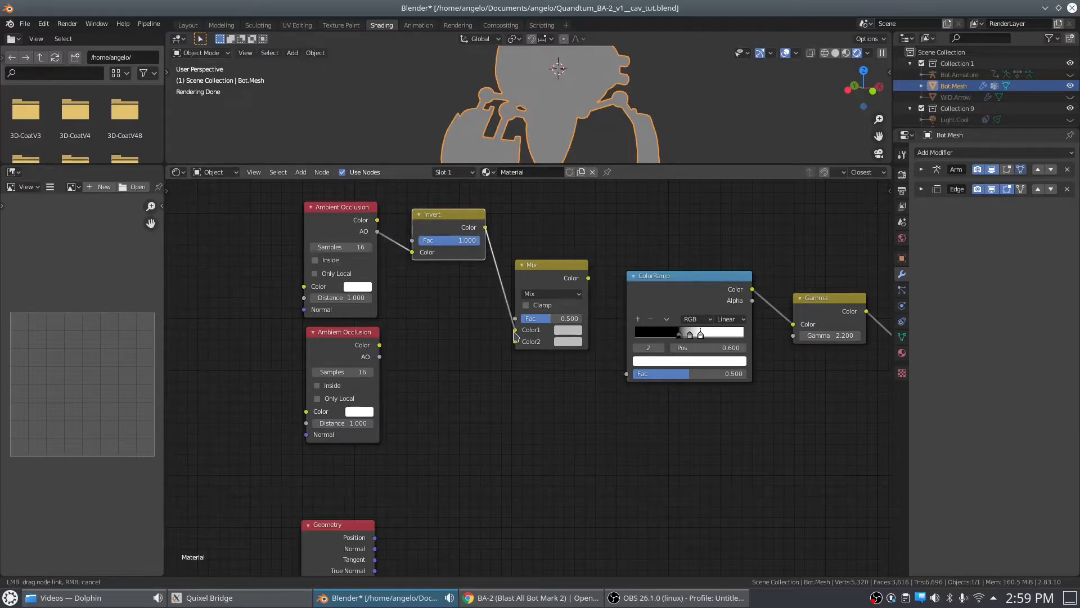
drag(588, 278, 626, 373)
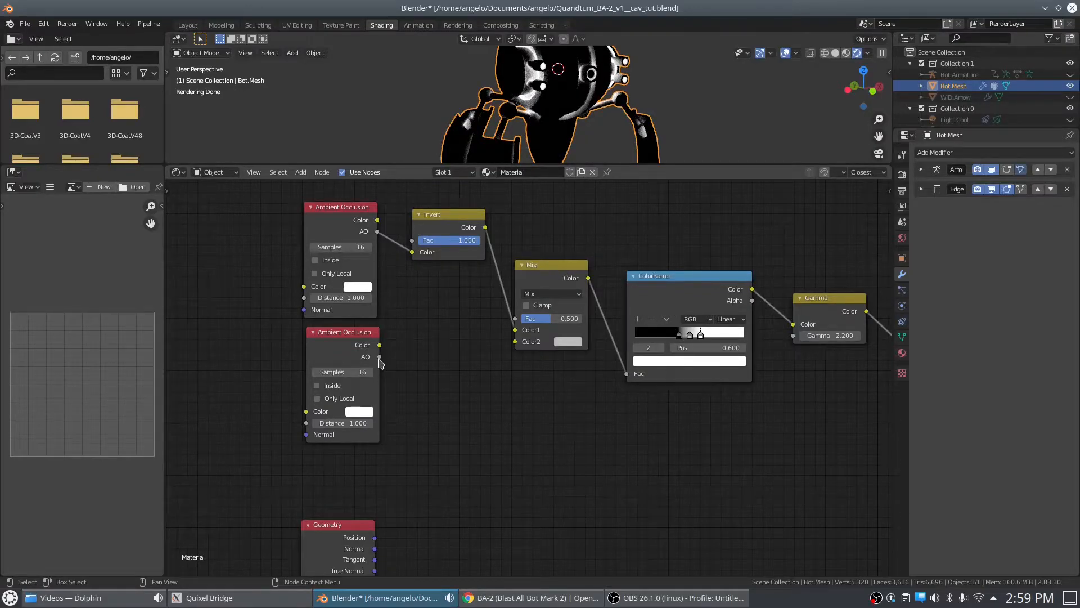
drag(380, 357, 514, 343)
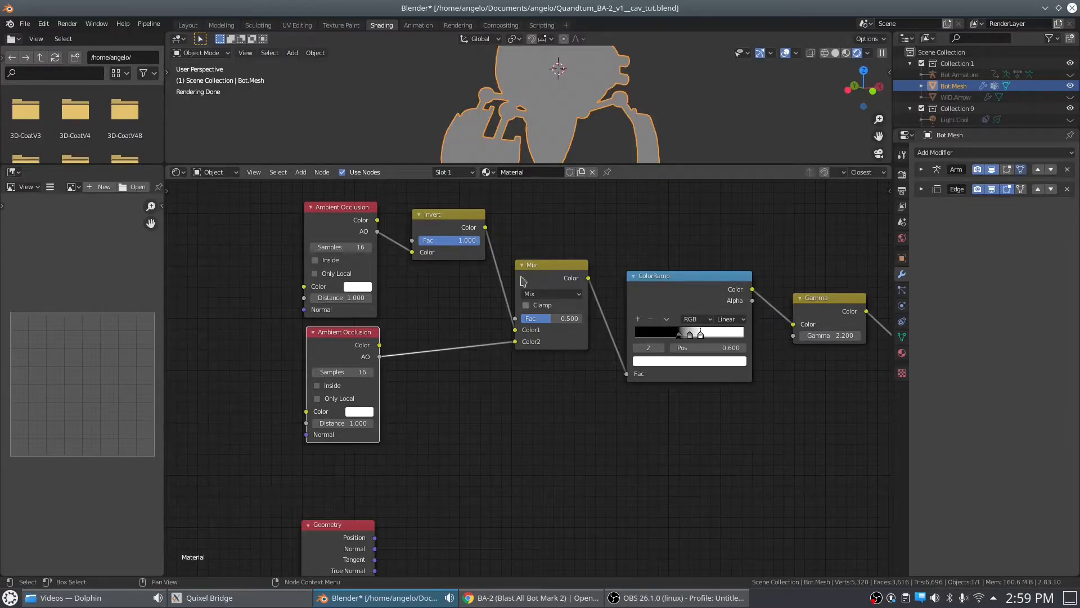
- Move the Invert node closer to the upper Ambient Occlusion node and enlarge the 3D viewport
drag(444, 225, 435, 235)
middle_drag(444, 294, 444, 336)
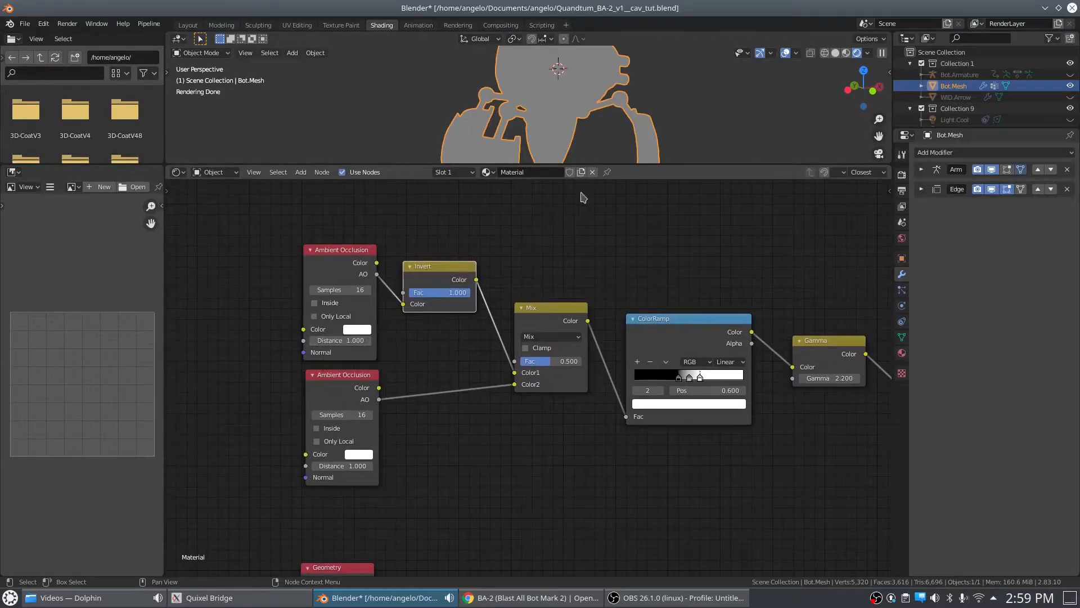
drag(575, 165, 575, 275)
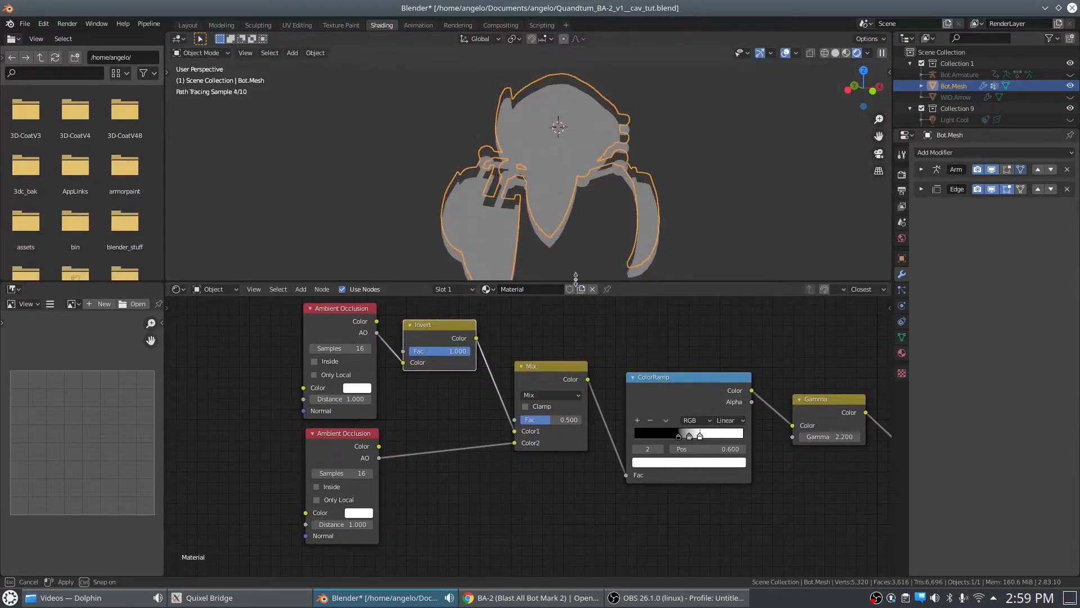
- Examine the robot's built-in cavity effect in solid shading, including the viewport shading options, from several angles
click(835, 53)
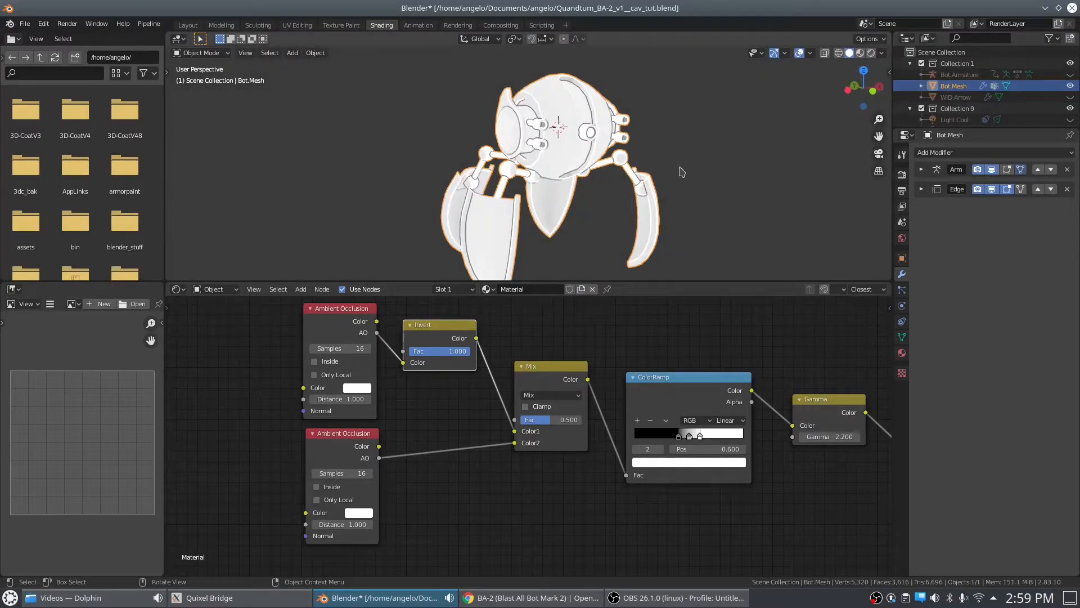
scroll(642, 219, up, 4)
mouse_move(548, 214)
middle_down()
mouse_move(566, 245)
mouse_move(618, 138)
middle_up()
click(881, 53)
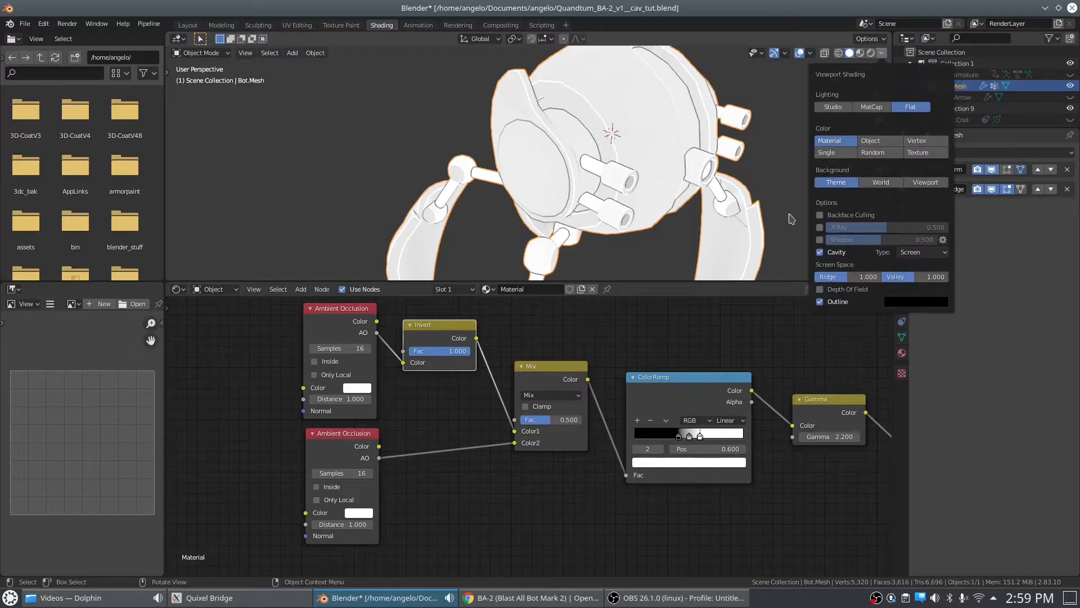
click(884, 54)
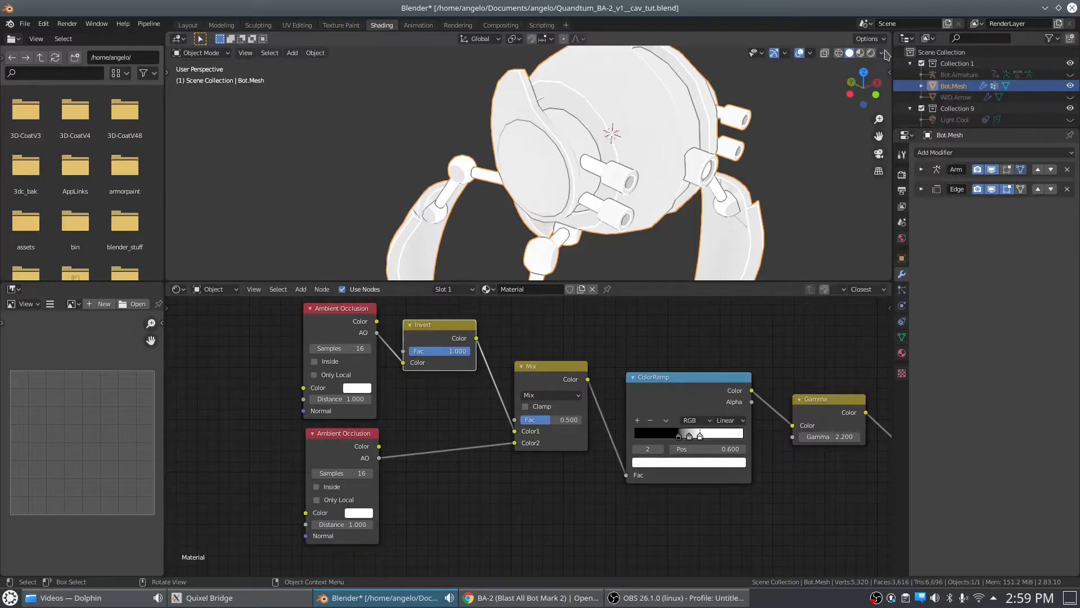
scroll(602, 213, down, 3)
middle_drag(601, 214, 579, 259)
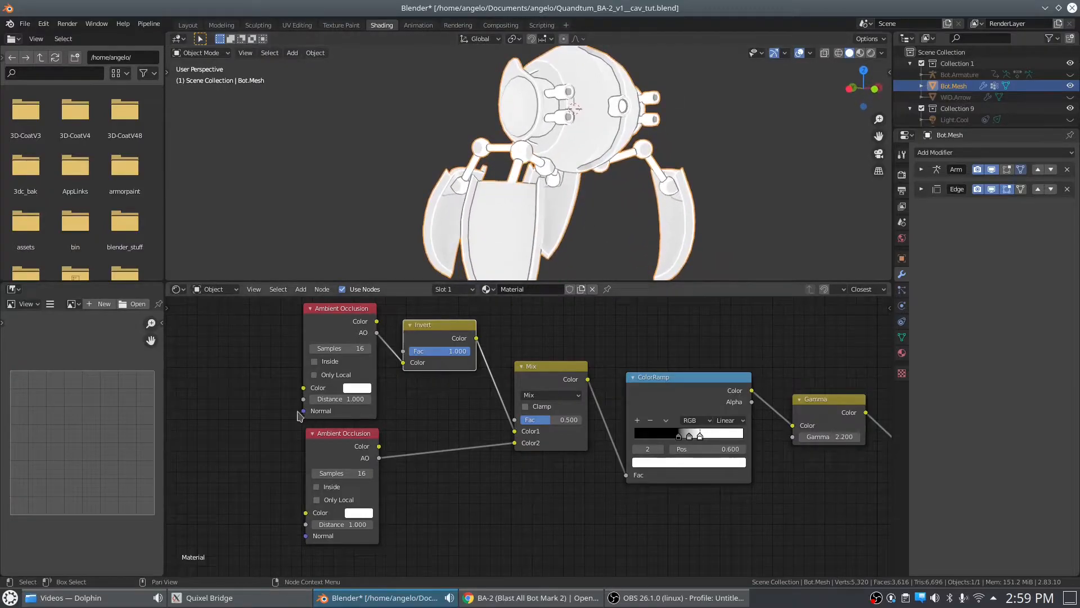
click(341, 398)
key(Return)
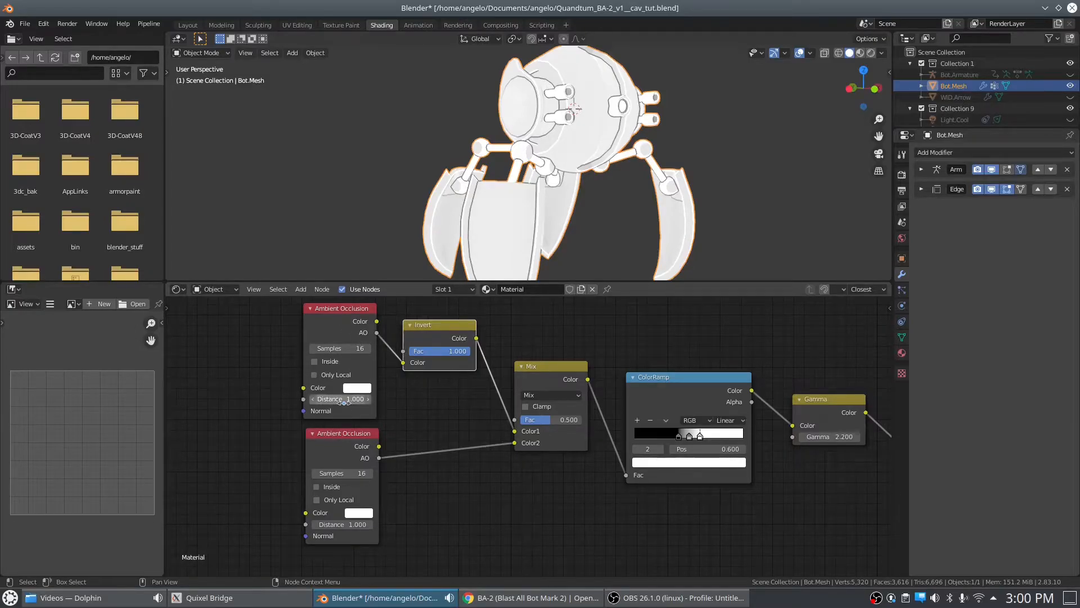
middle_drag(580, 168, 624, 166)
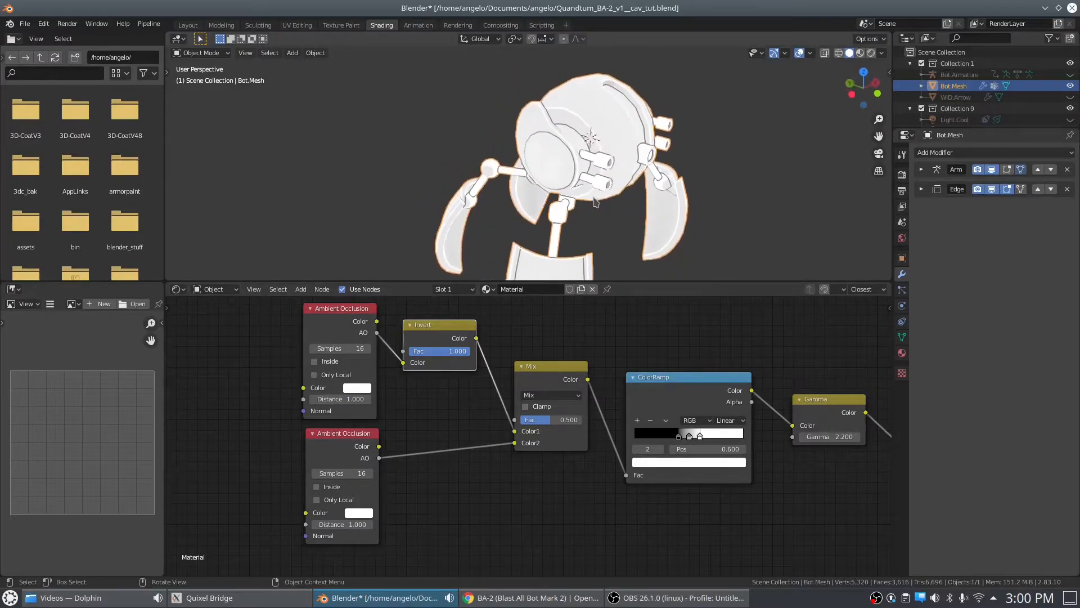
scroll(648, 159, up, 6)
middle_drag(688, 129, 626, 132)
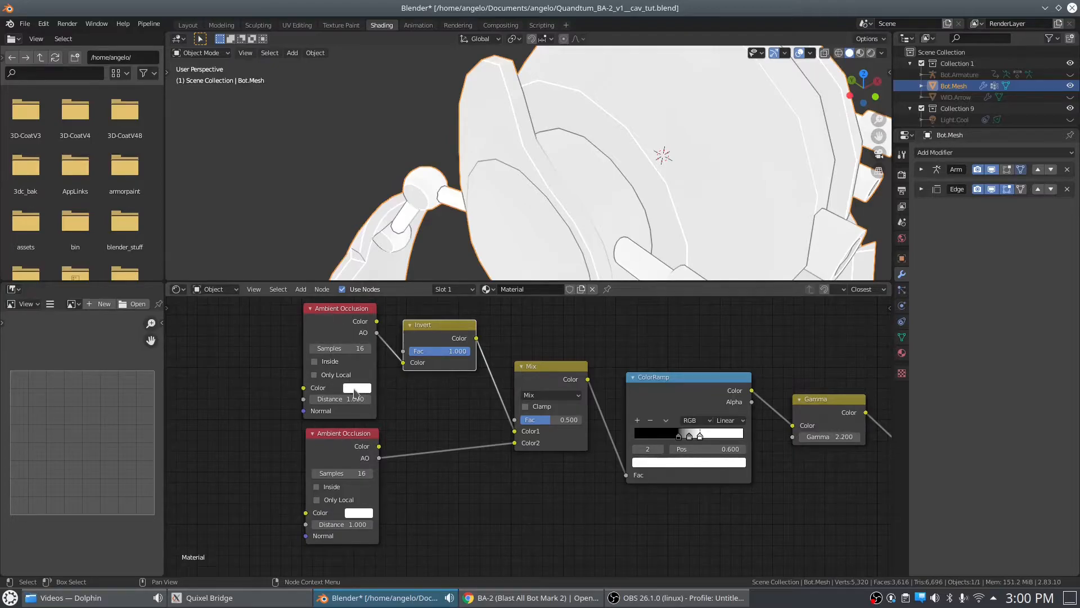
- Set the lower Ambient Occlusion node's color to black and display the robot in rendered shading
click(359, 512)
drag(435, 406, 436, 442)
click(345, 399)
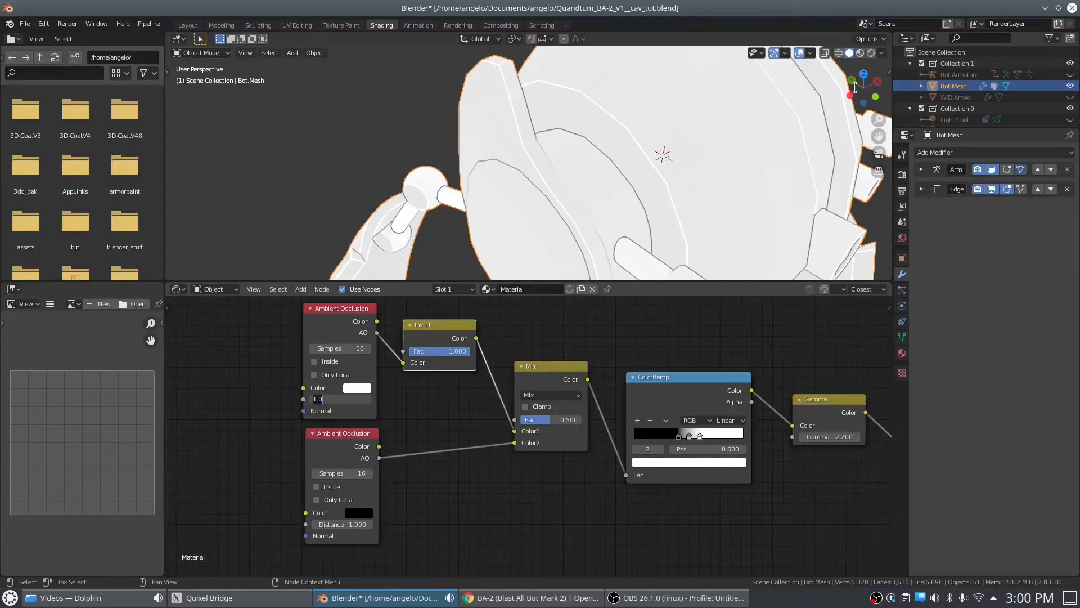
click(871, 53)
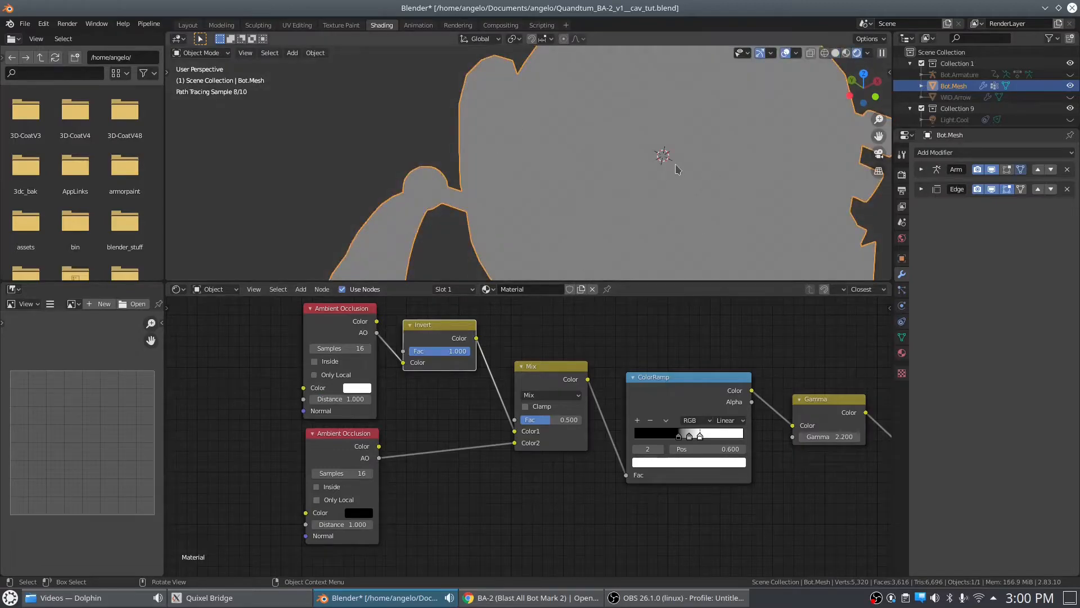
- Set the Distance of both the upper and lower Ambient Occlusion nodes to 0.015
click(343, 397)
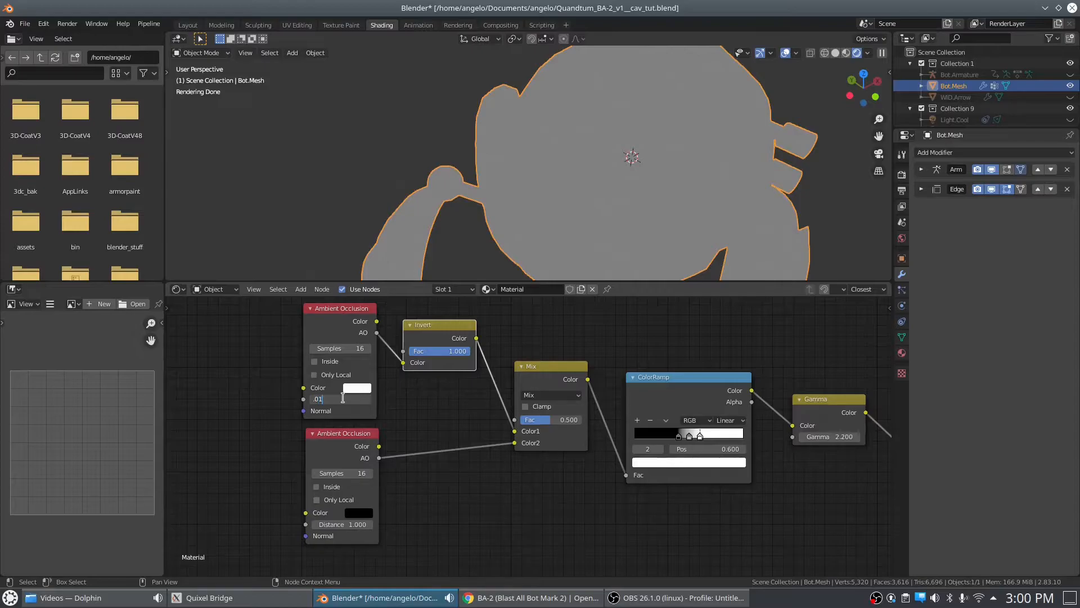
text(.015)
key(Return)
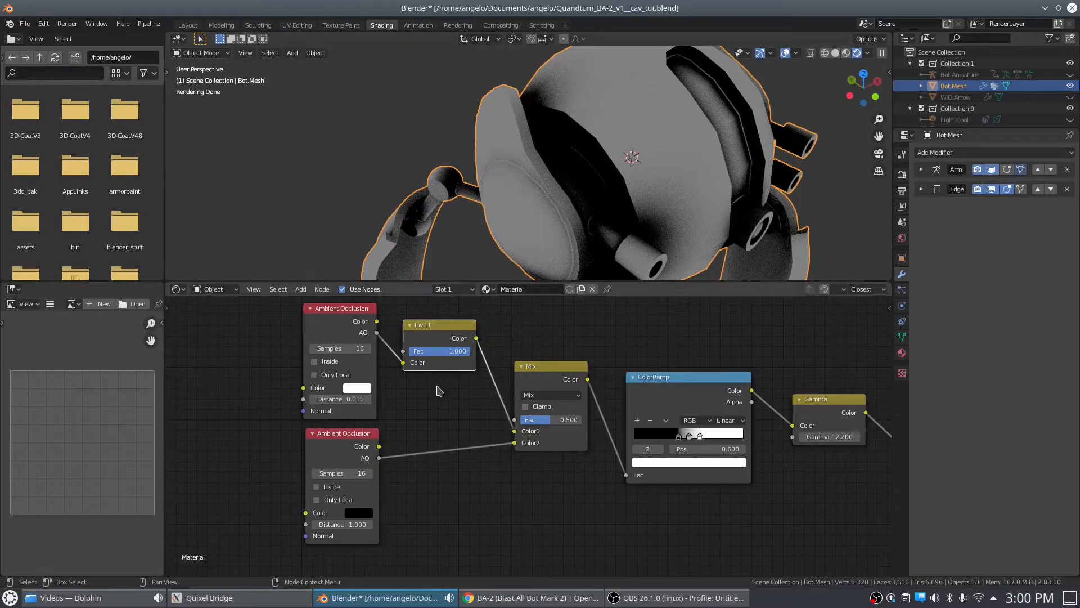
click(343, 524)
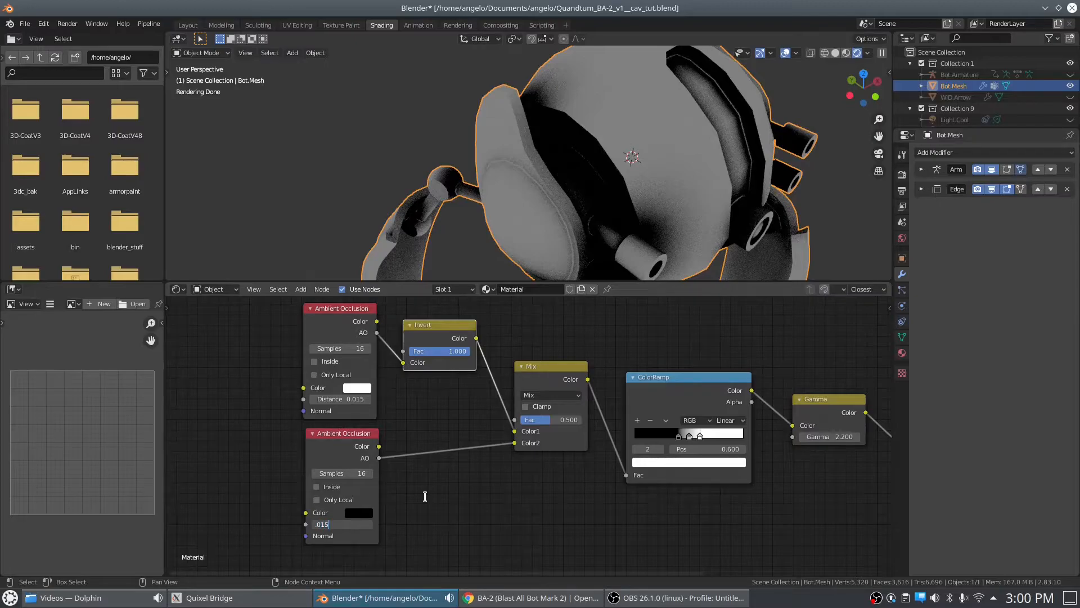
key(Return)
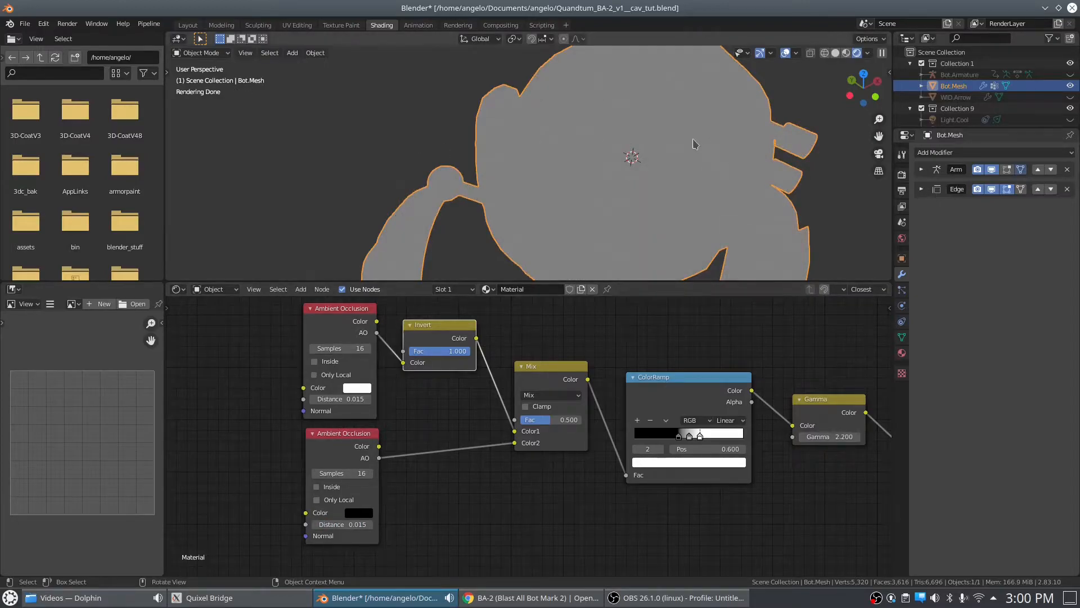
scroll(662, 169, down, 4)
shift+middle_drag(676, 244, 627, 191)
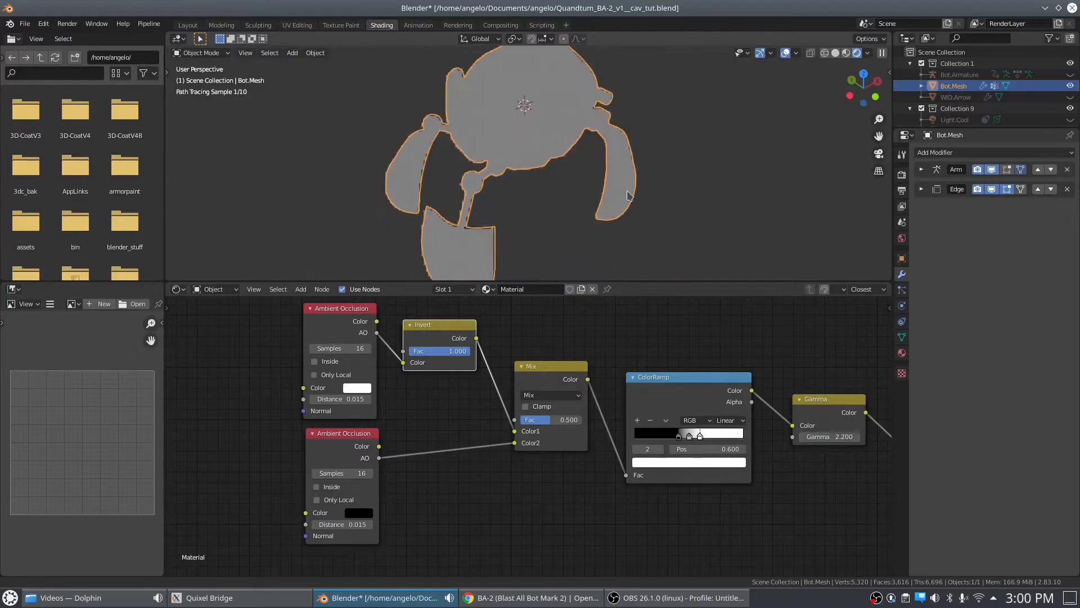
- Enable the Inside option on the upper Ambient Occlusion node
middle_drag(813, 481, 729, 453)
middle_drag(341, 463, 373, 513)
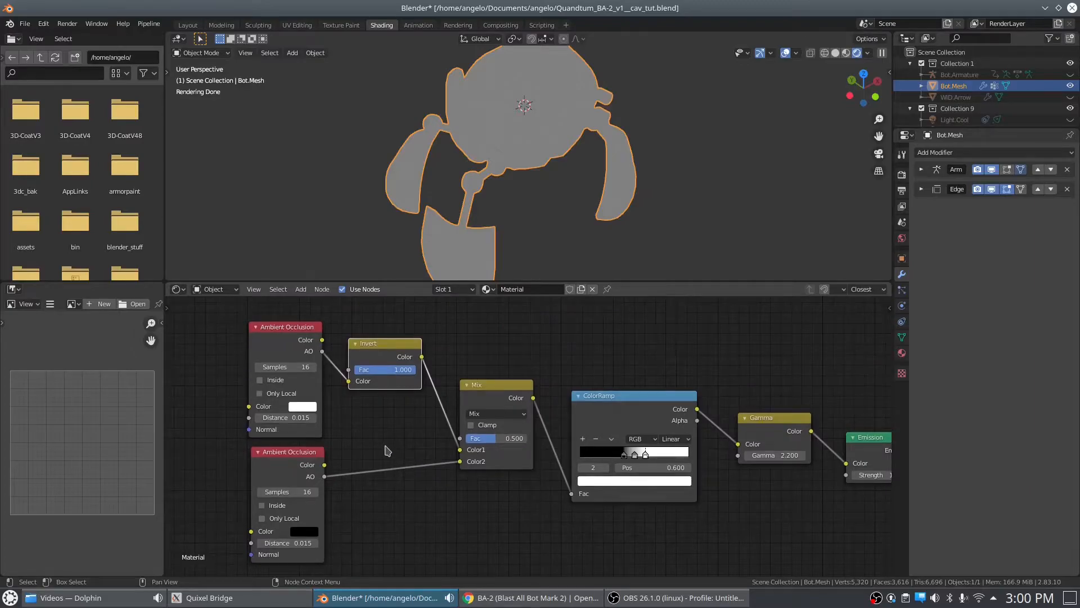
scroll(387, 450, up, 1)
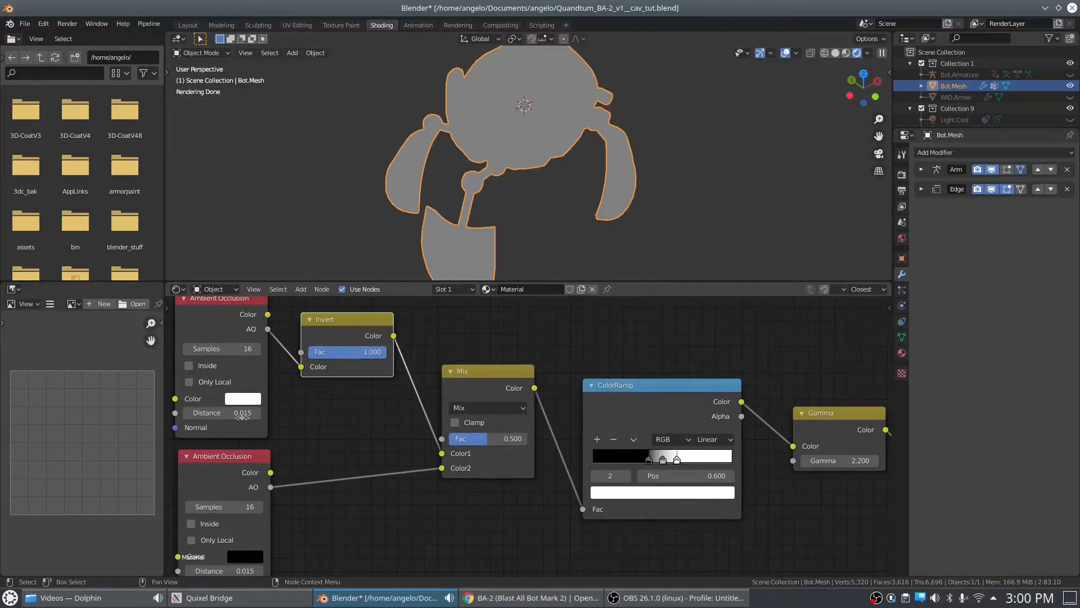
middle_drag(304, 418, 445, 461)
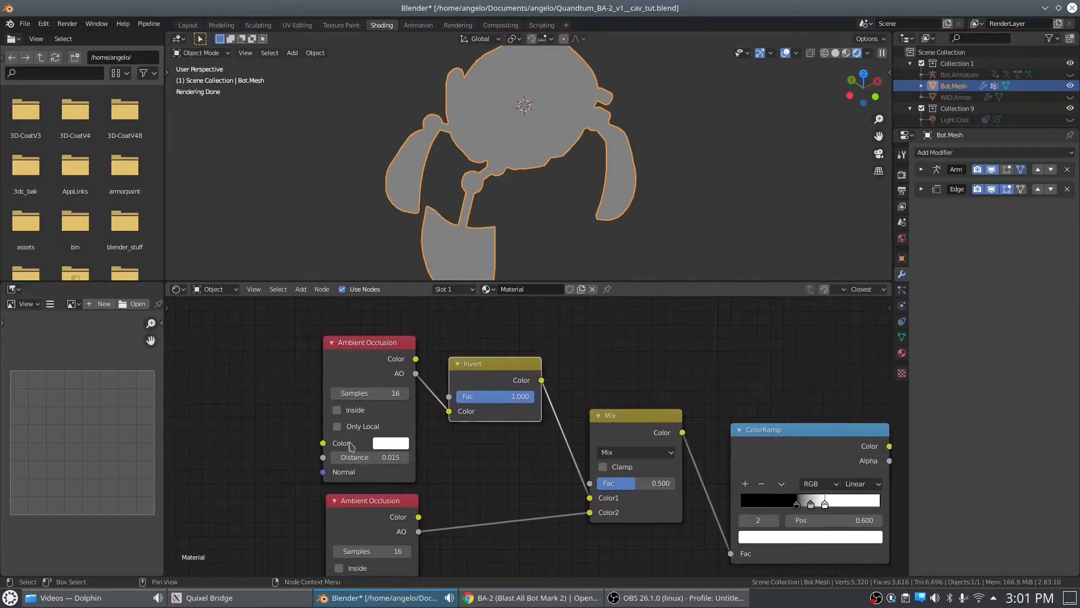
click(336, 410)
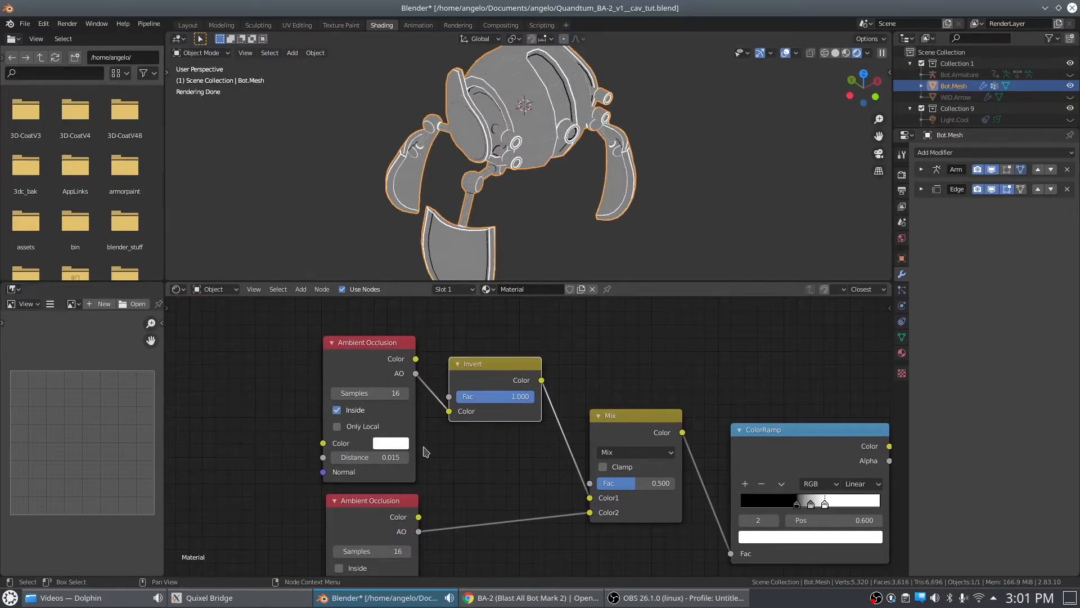
- Compare the rendered edge and cavity lines on the robot's body and legs with the solid-shading cavity effect
middle_drag(523, 129, 754, 198)
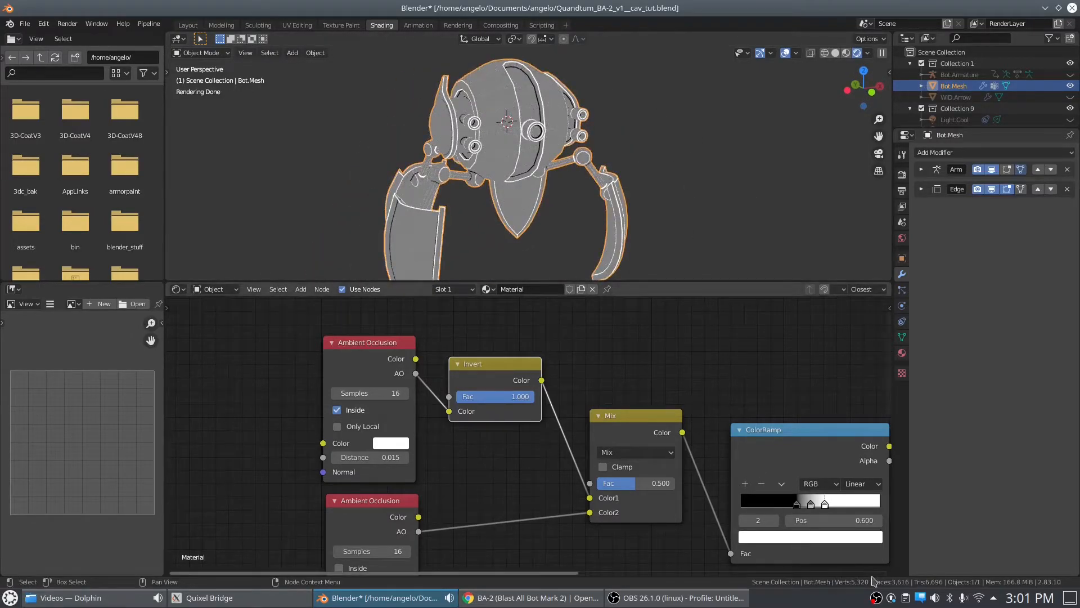
mouse_move(494, 191)
middle_down()
mouse_move(551, 178)
mouse_move(672, 116)
middle_up()
scroll(551, 179, up, 2)
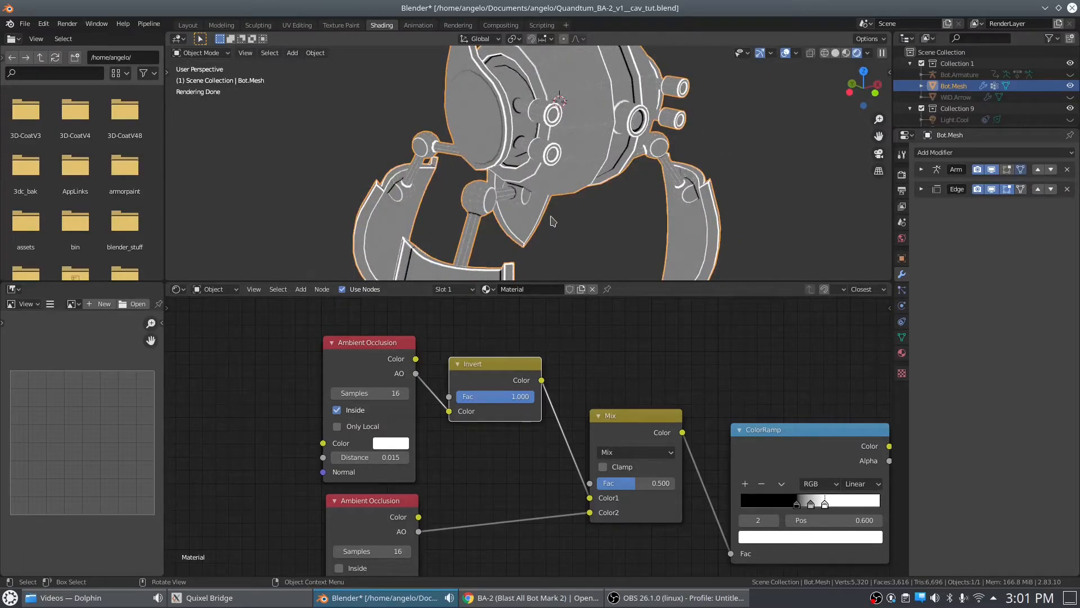
scroll(553, 220, up, 4)
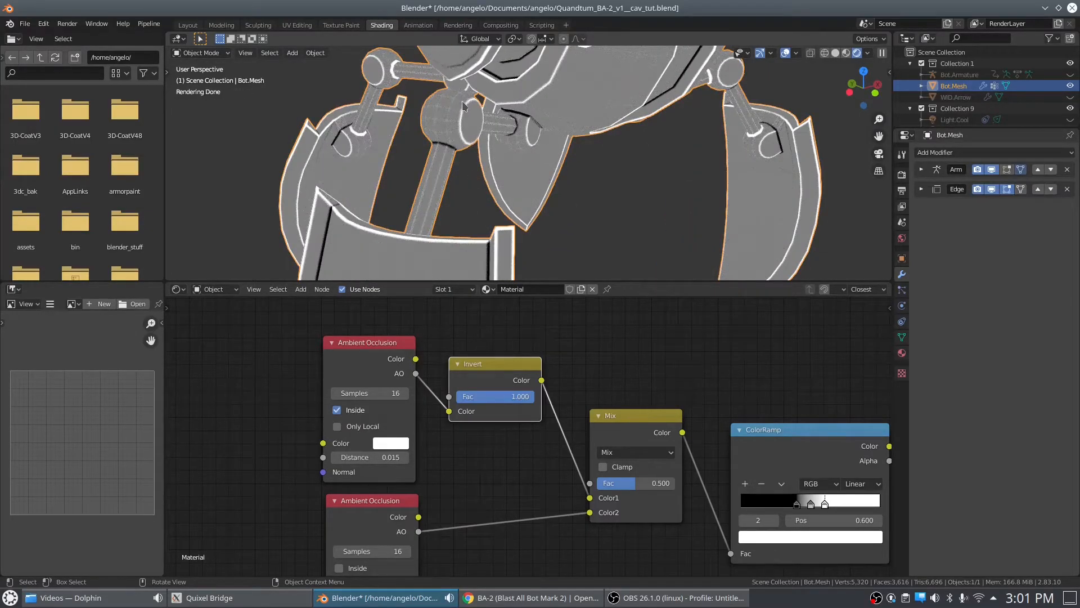
mouse_move(562, 167)
middle_down()
mouse_move(601, 185)
mouse_move(582, 170)
mouse_move(591, 162)
middle_up()
click(835, 53)
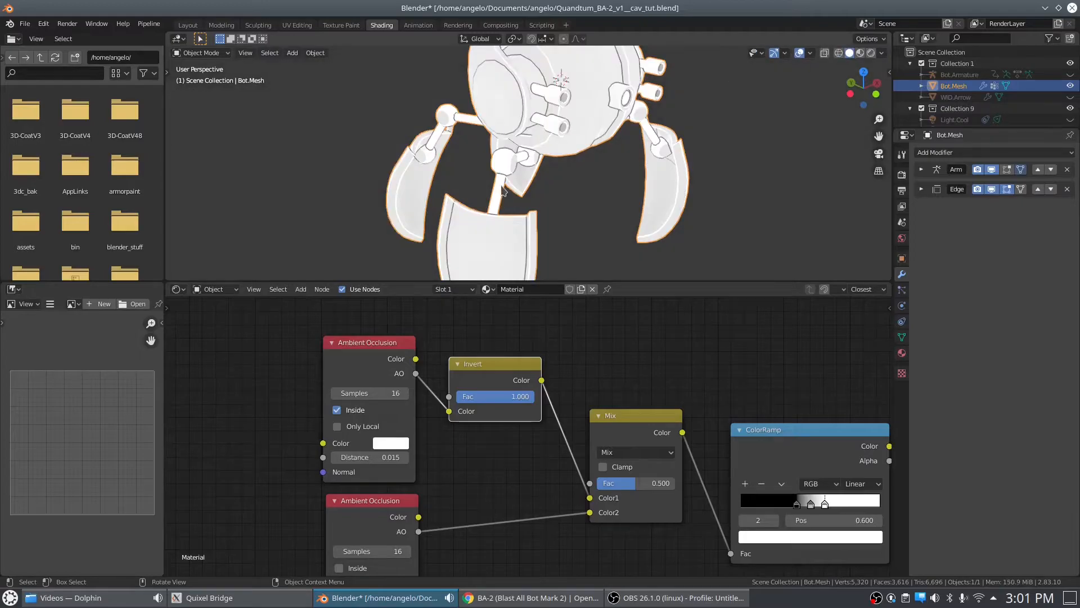
scroll(599, 217, up, 6)
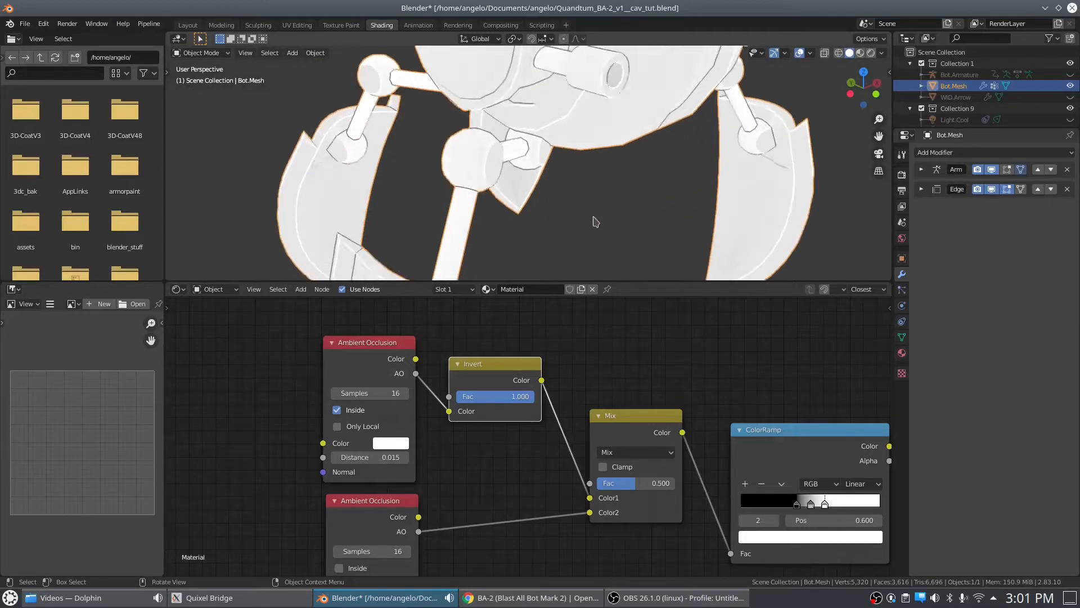
scroll(575, 149, down, 7)
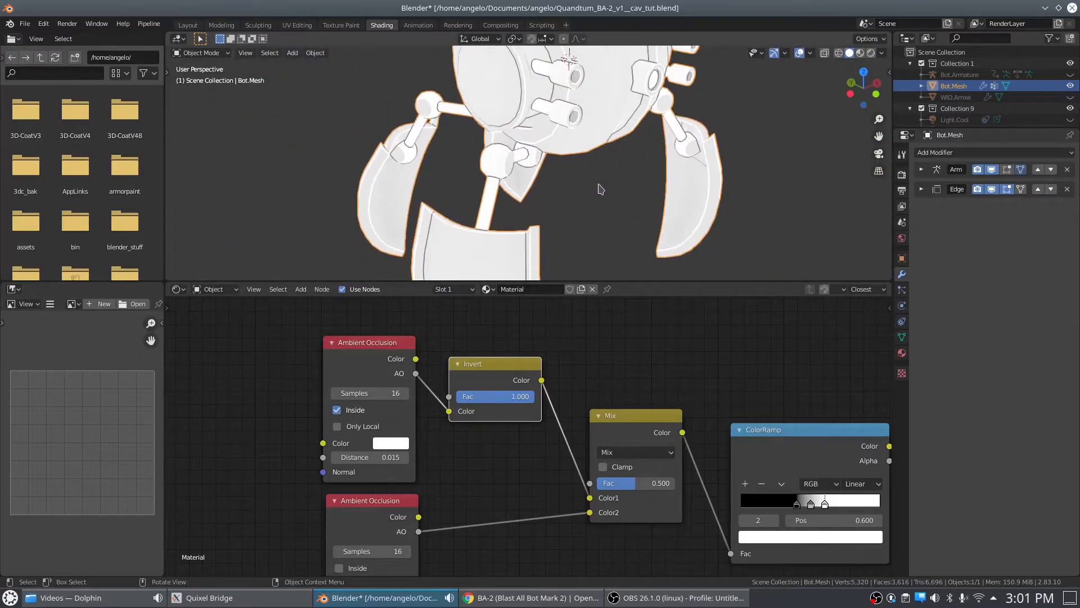
click(871, 52)
scroll(597, 225, down, 3)
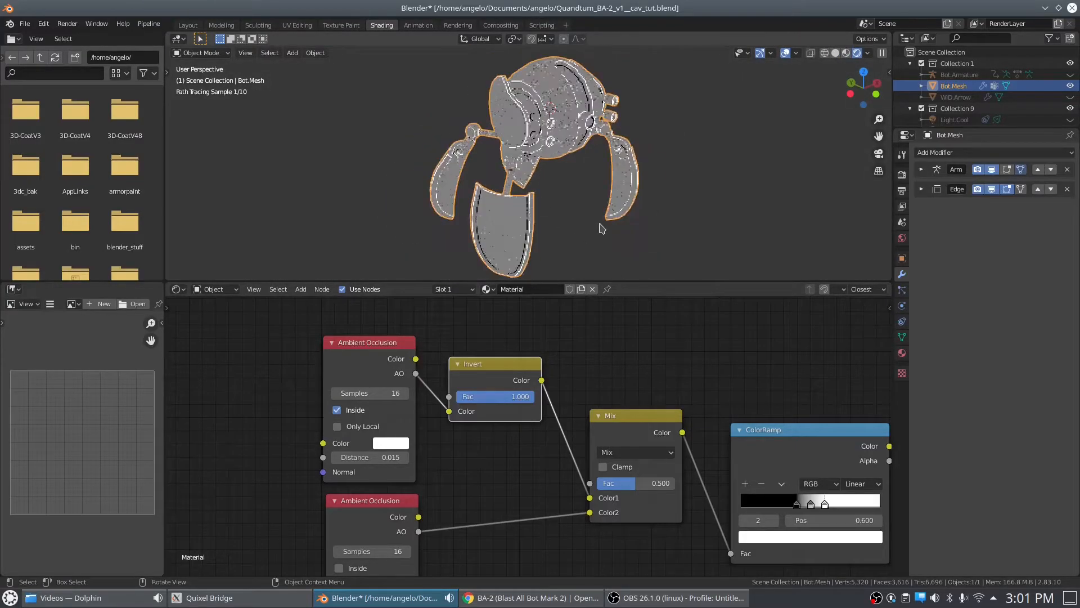
- Review the whole node chain from the two Ambient Occlusion nodes through Mix, ColorRamp, Gamma and Emission to the Material Output
middle_drag(651, 376, 647, 338)
scroll(646, 338, down, 2)
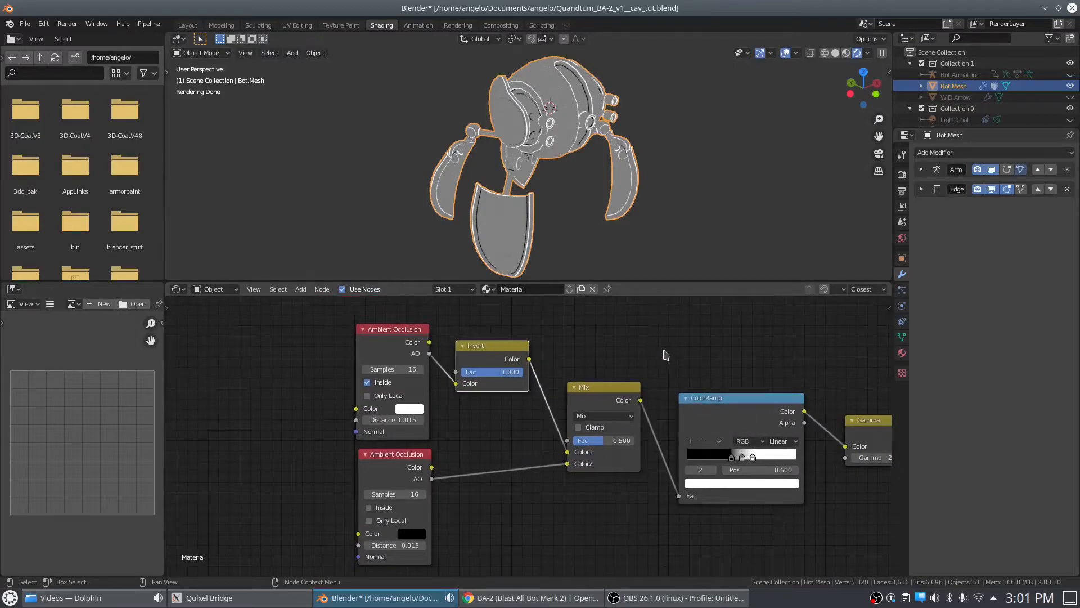
drag(643, 333, 332, 542)
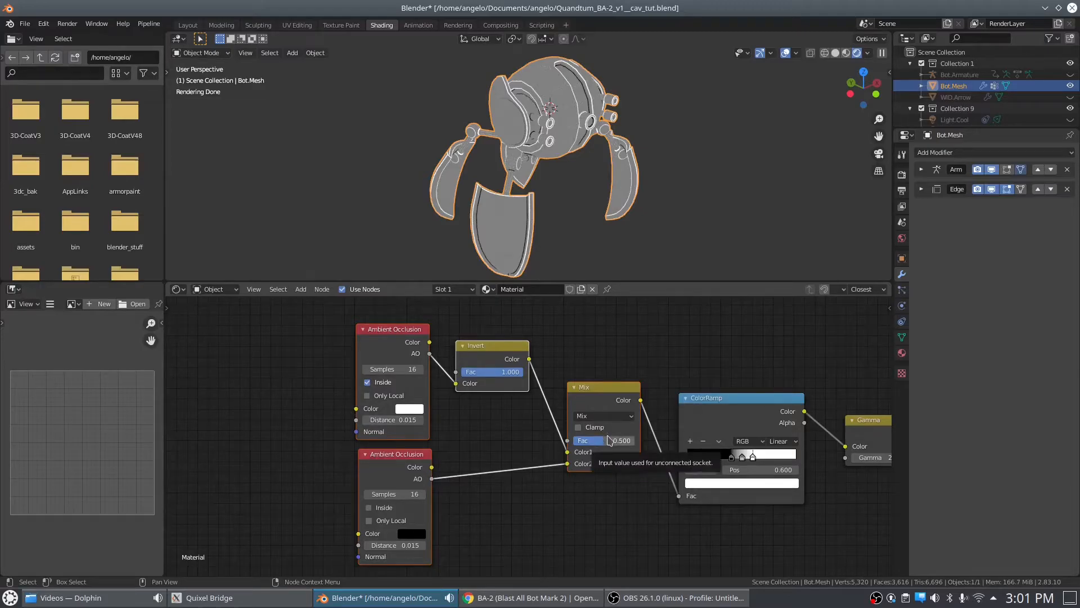
middle_drag(583, 519, 601, 376)
click(418, 508)
middle_drag(585, 443, 531, 525)
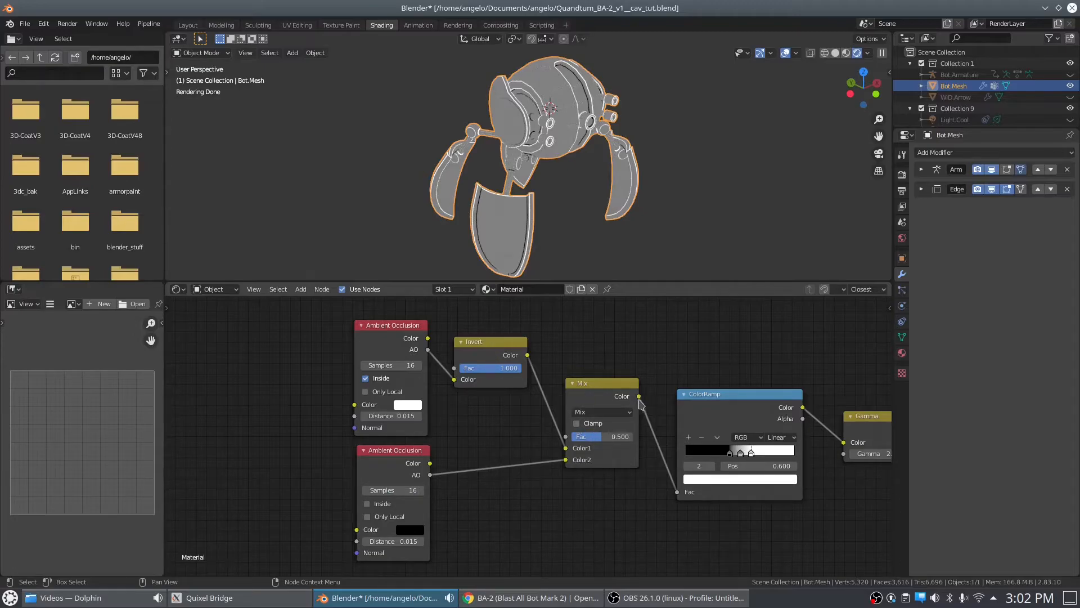
middle_drag(742, 511, 403, 479)
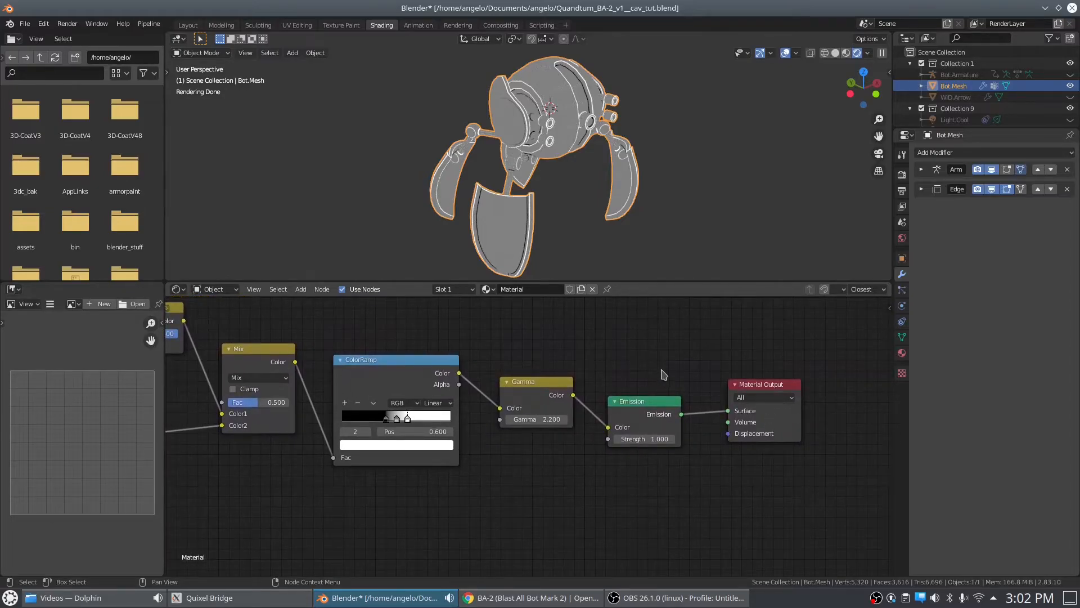
middle_drag(441, 492, 611, 493)
- Set the lower Ambient Occlusion node's Distance to 0.05 and check the dark creases on the robot's front leg plate
scroll(560, 211, up, 5)
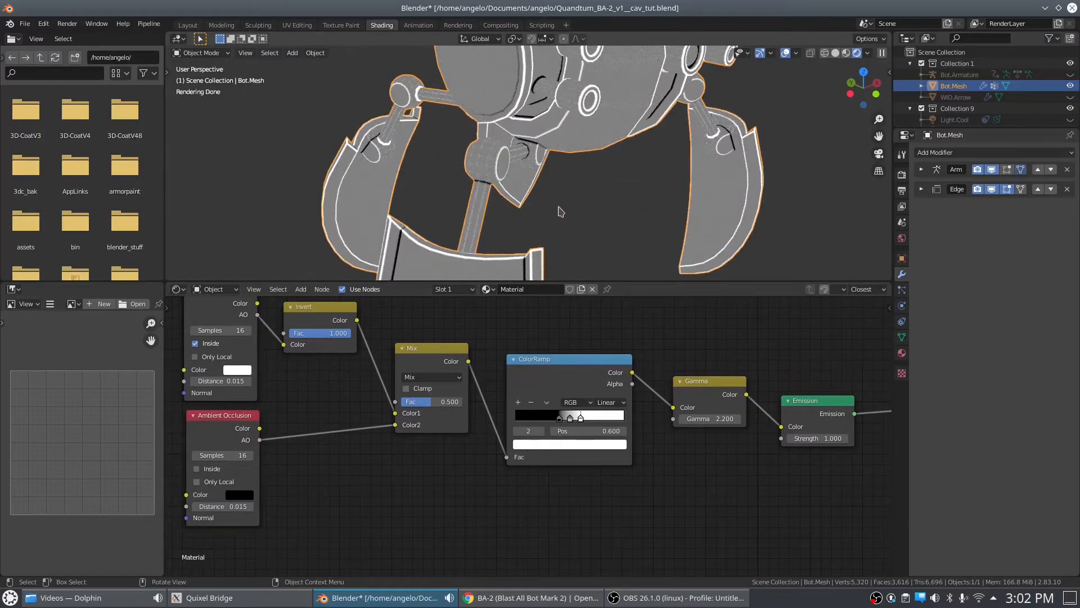
shift+middle_drag(558, 210, 605, 103)
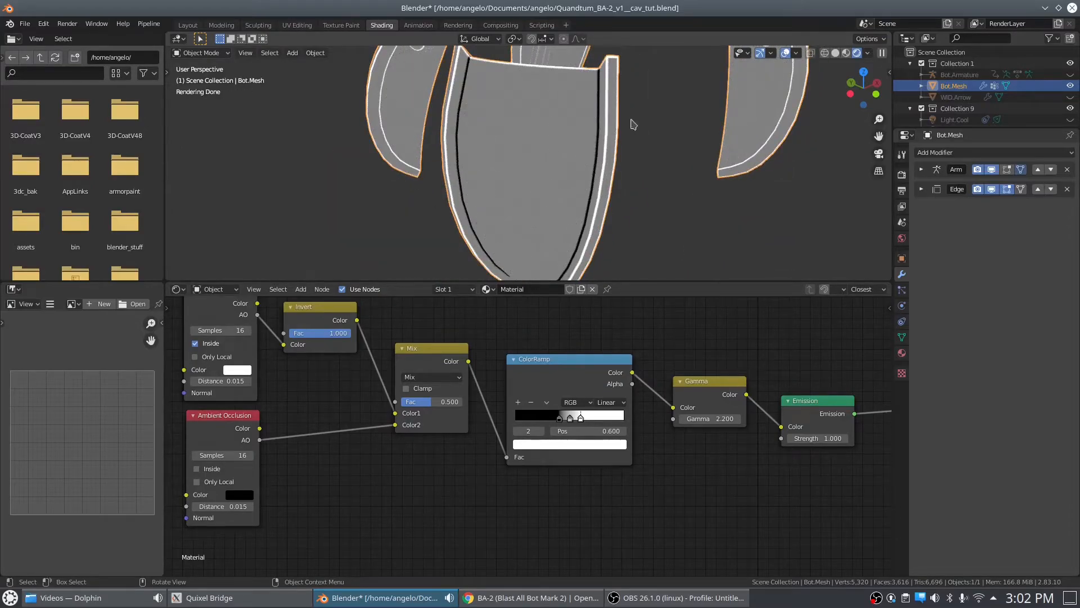
scroll(600, 174, down, 2)
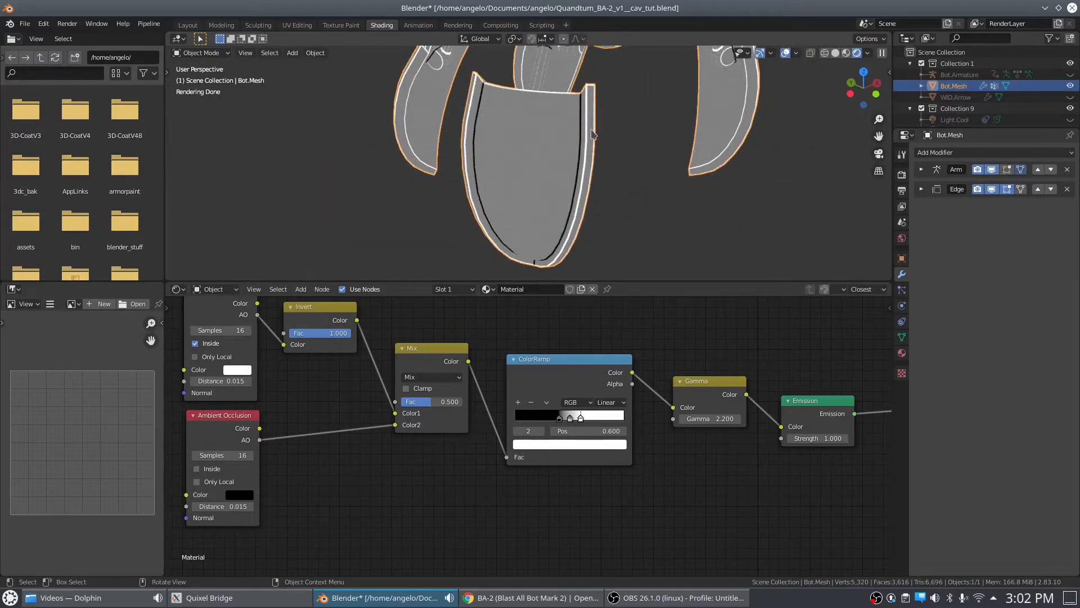
shift+middle_drag(579, 131, 542, 155)
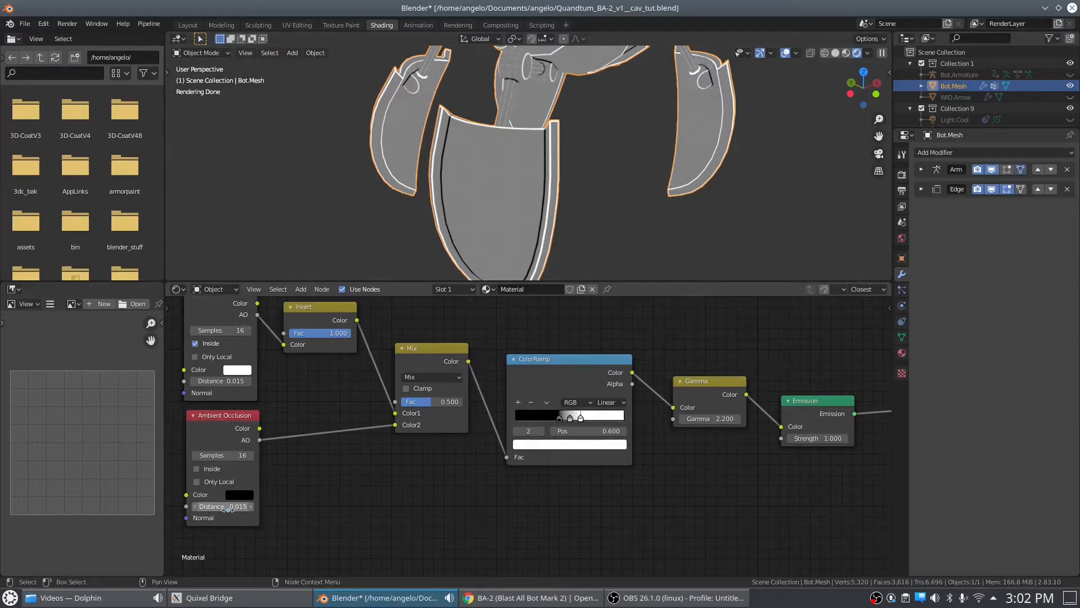
click(243, 506)
key(BackSpace)
key(Return)
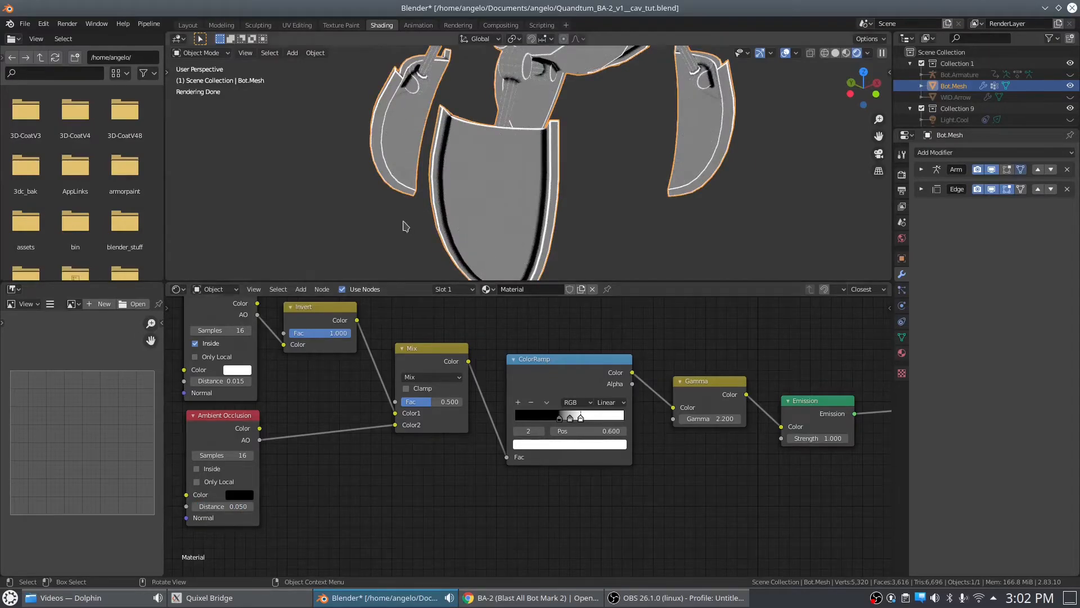
scroll(488, 201, up, 3)
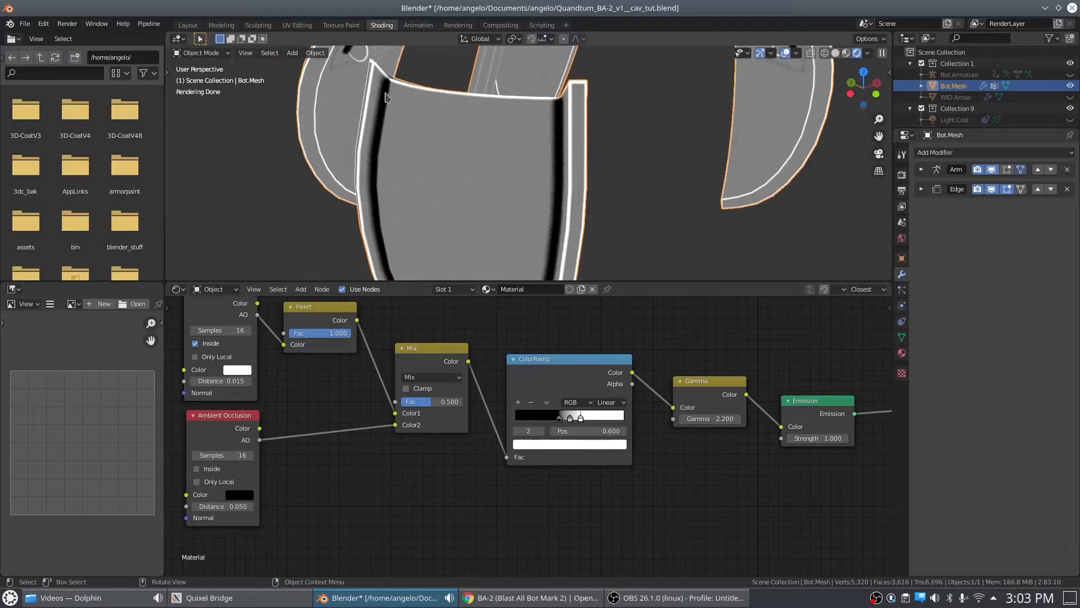
- Move the ColorRamp's black stop to about 0.236 and set the upper Ambient Occlusion node's Distance to 0.025
scroll(483, 189, down, 3)
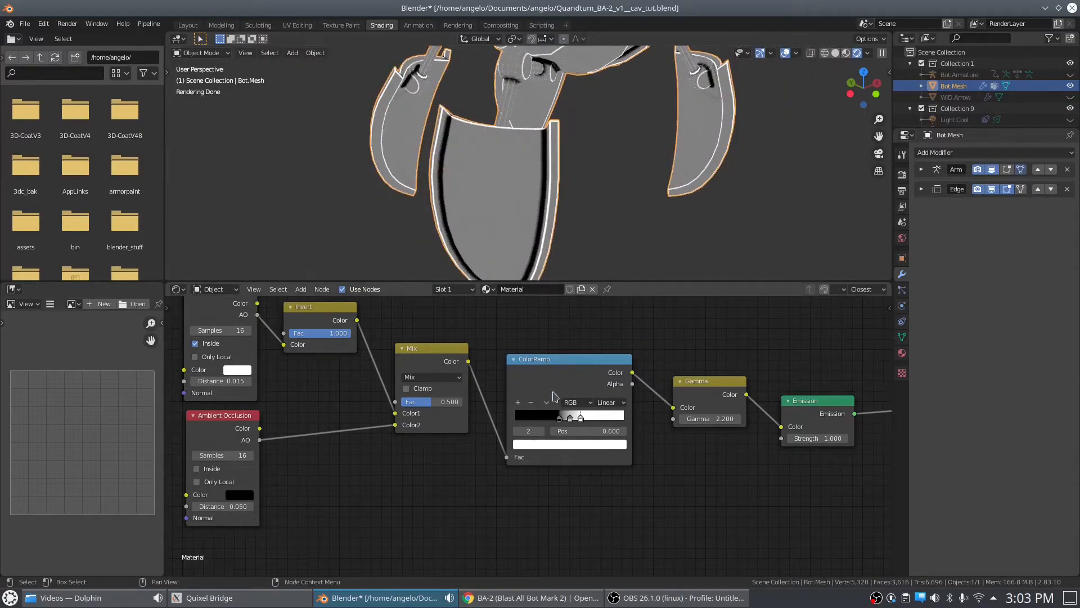
mouse_move(559, 420)
mouse_down()
mouse_move(530, 425)
mouse_move(543, 426)
mouse_up()
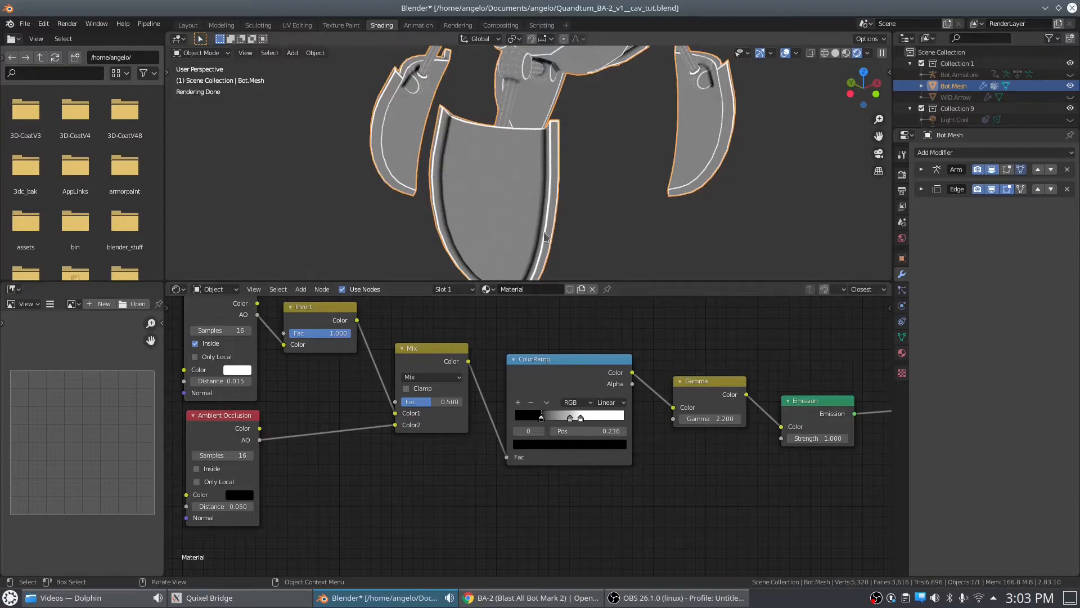
click(229, 382)
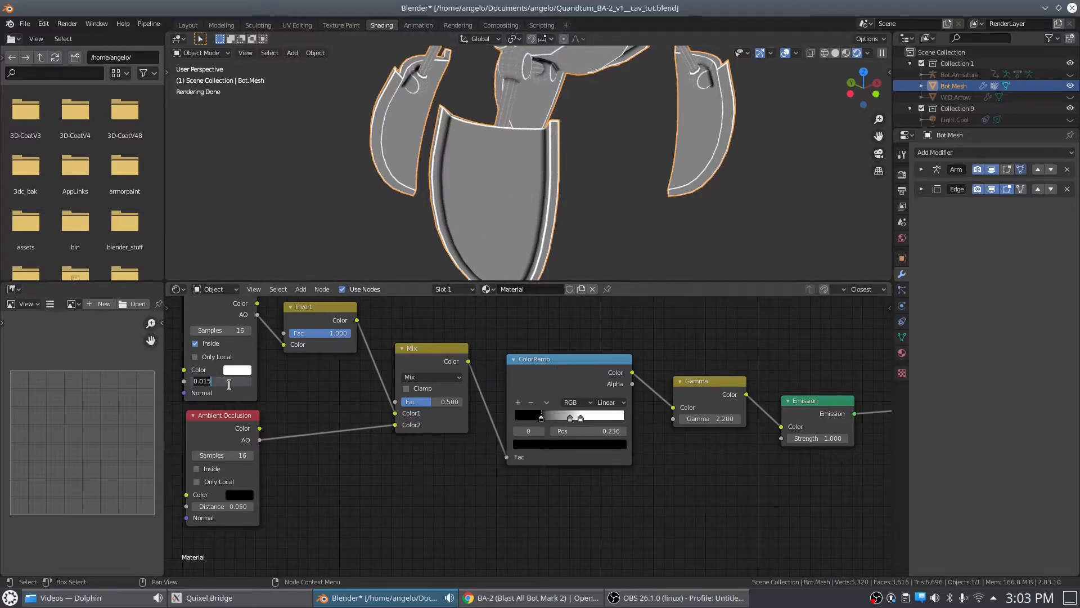
key(BackSpace)
key(BackSpace)
key(BackSpace)
key(BackSpace)
key(BackSpace)
text(.025)
key(Return)
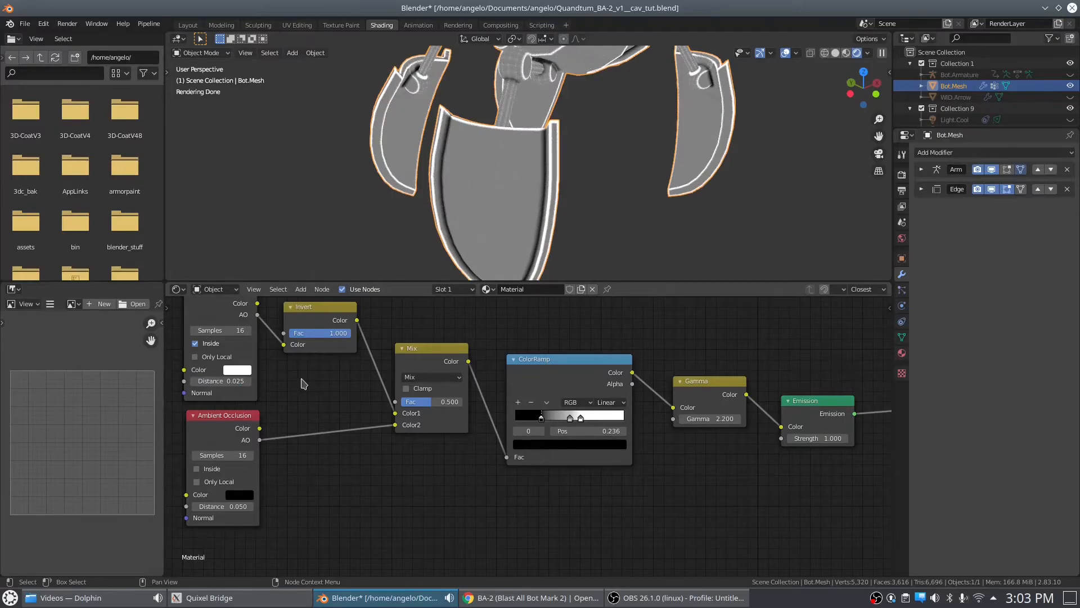
- Spread the ColorRamp with the grey stop at about 0.514 and the white stop at about 0.745, checking the front leg plate's edges
drag(583, 420, 600, 421)
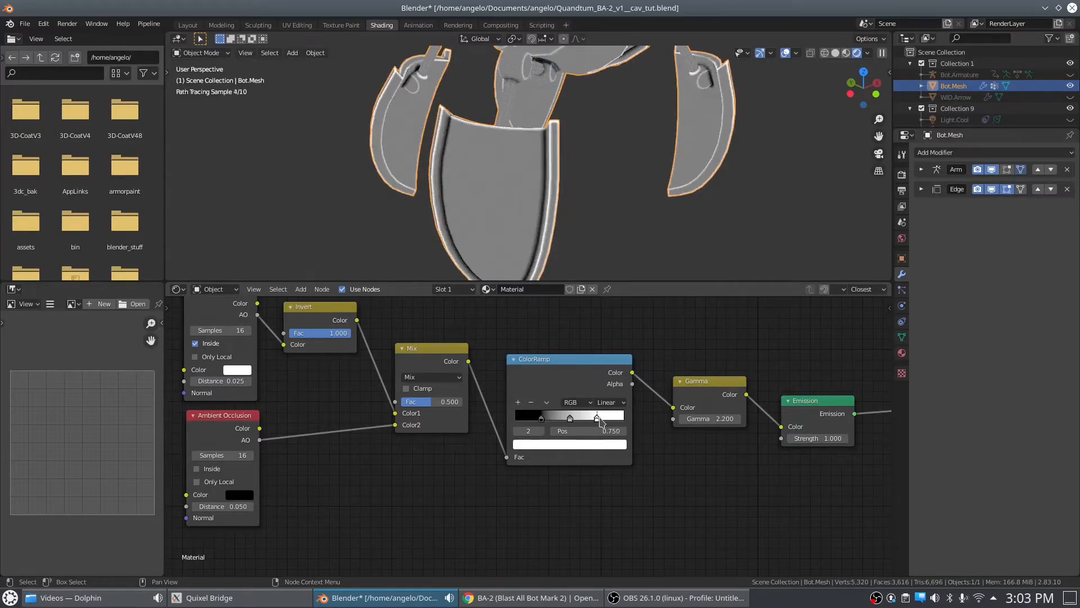
click(570, 419)
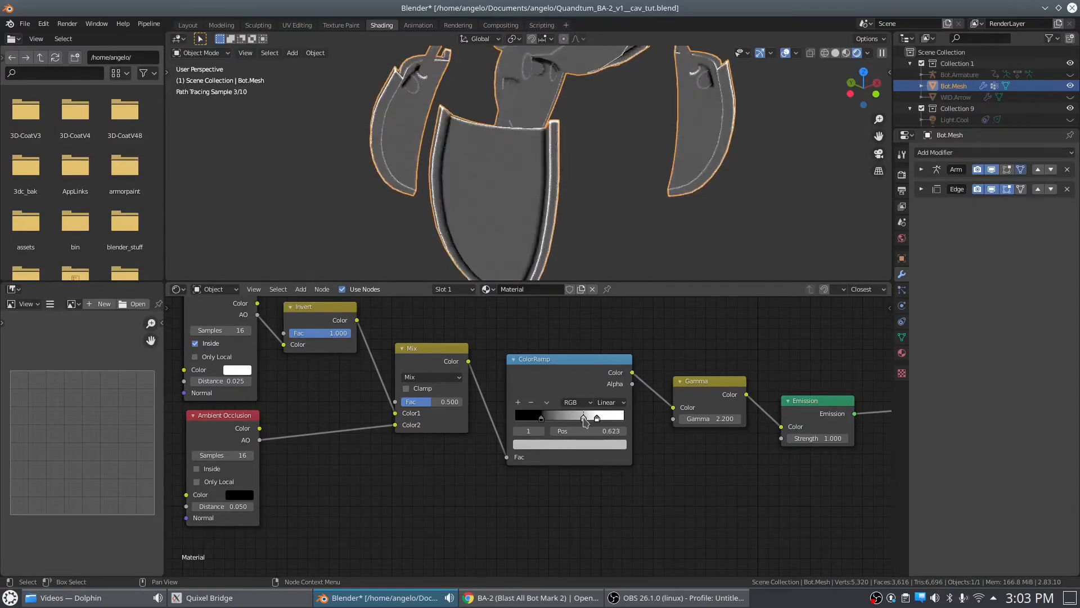
drag(570, 423, 573, 423)
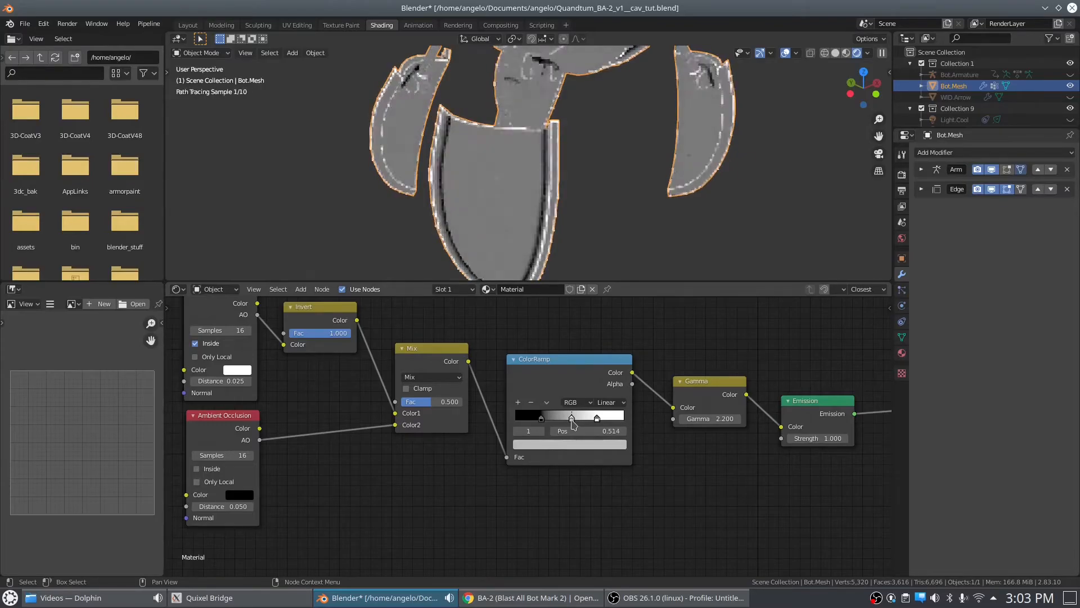
drag(597, 419, 617, 416)
drag(623, 417, 598, 422)
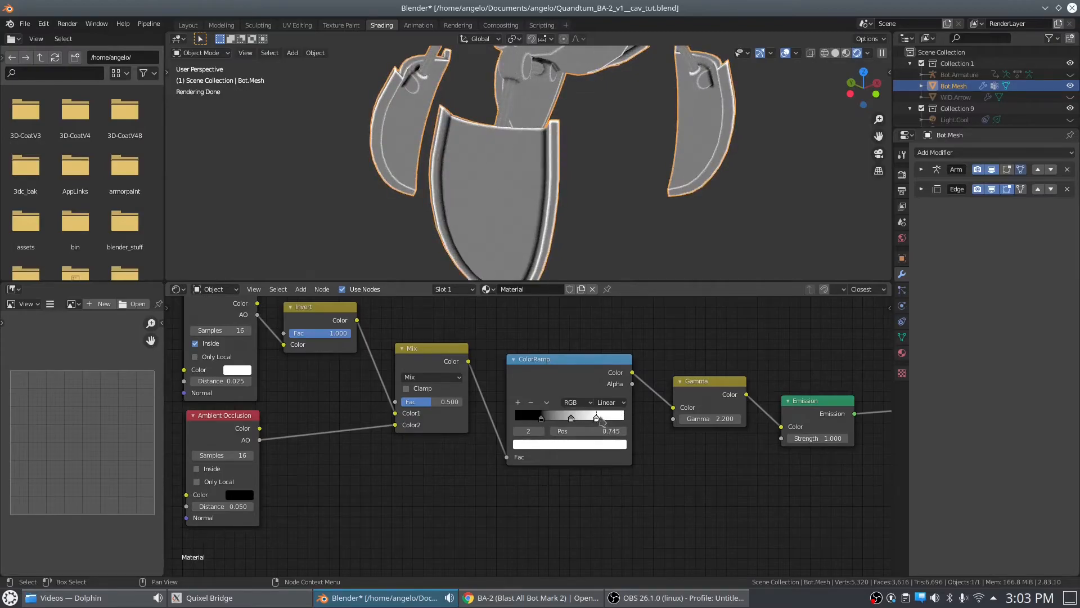
scroll(643, 180, up, 6)
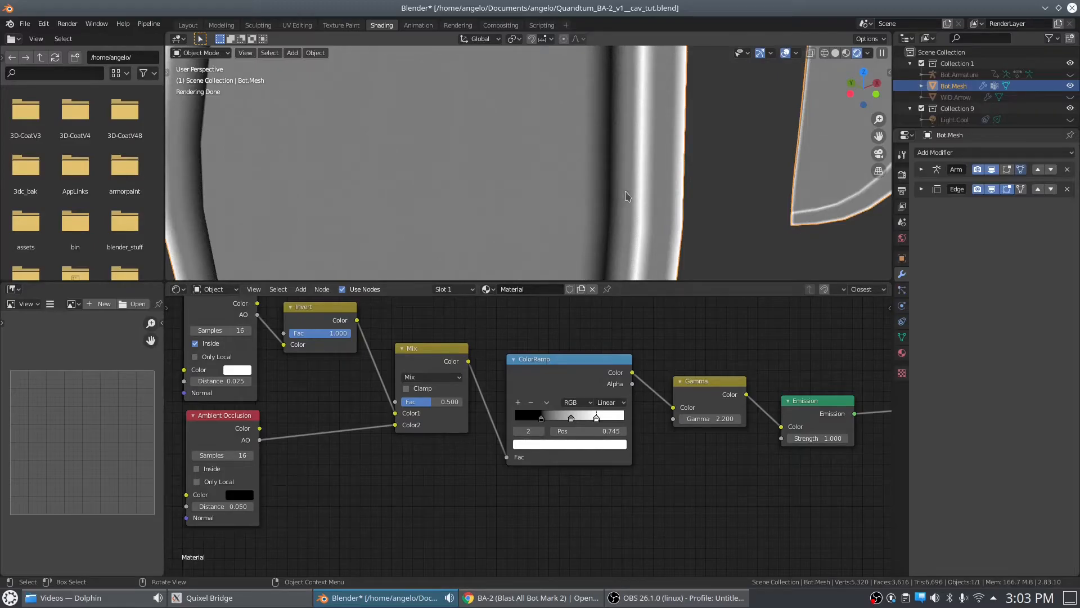
scroll(636, 192, down, 5)
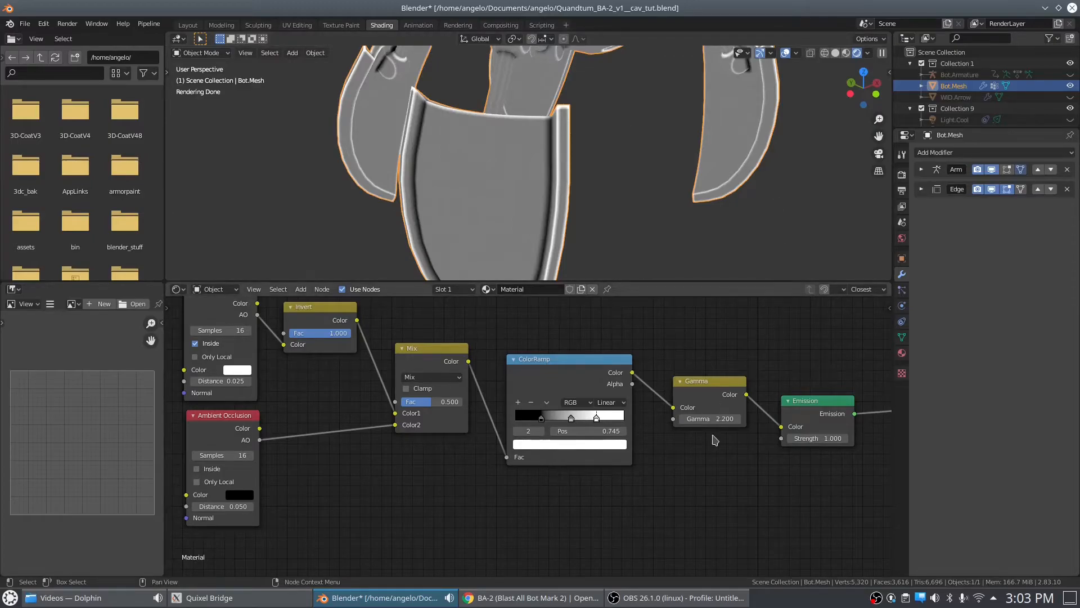
- Set the ColorRamp's grey middle stop to position 0.5 and its white stop to 0.6
scroll(636, 398, down, 2)
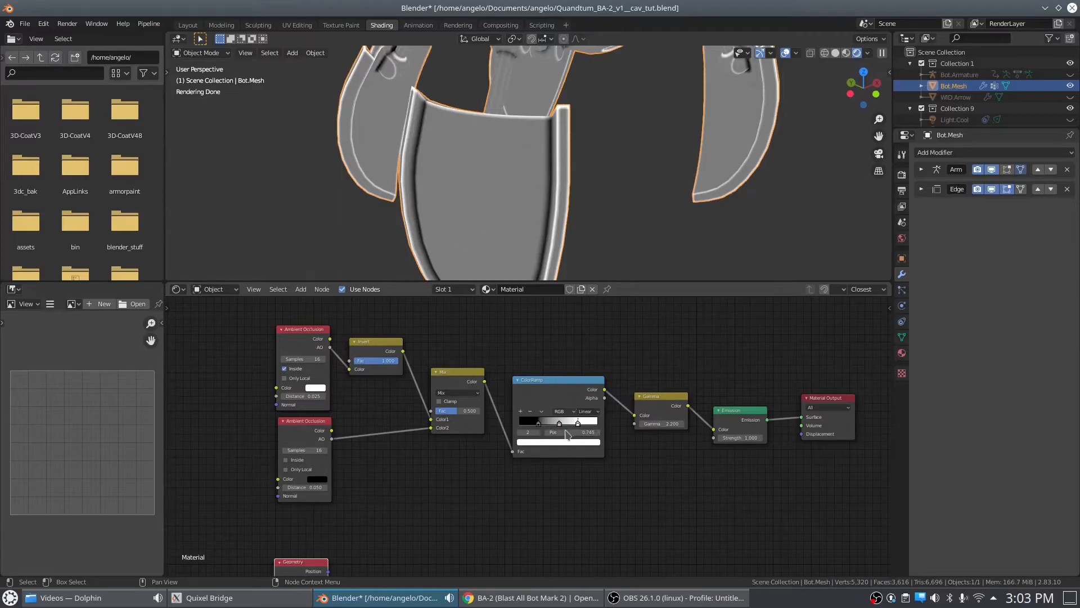
scroll(571, 423, up, 4)
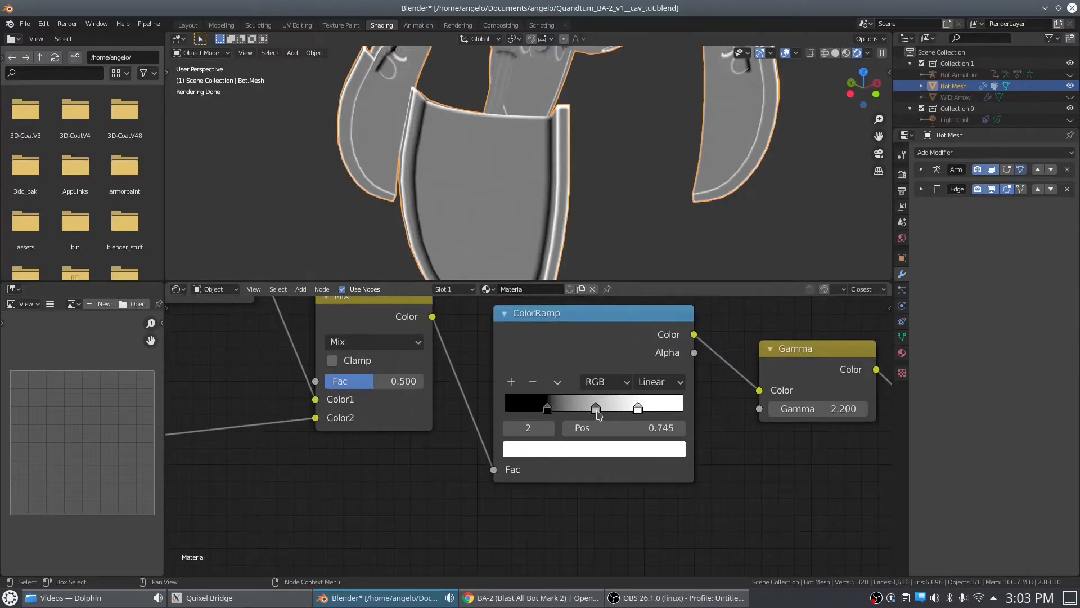
click(595, 407)
double_click(666, 431)
text(.5)
key(Return)
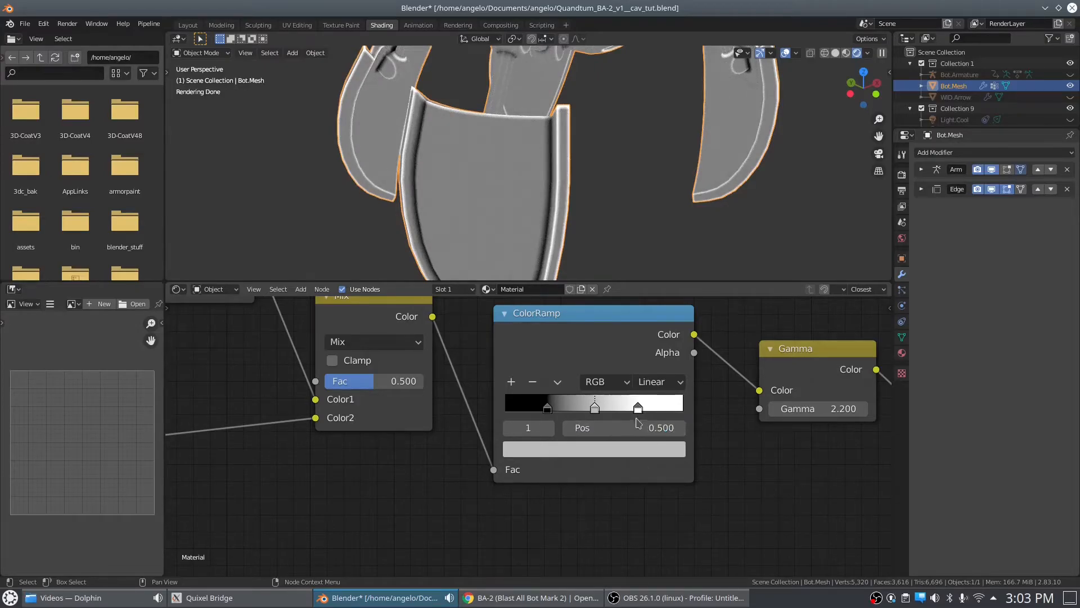
click(638, 408)
double_click(664, 428)
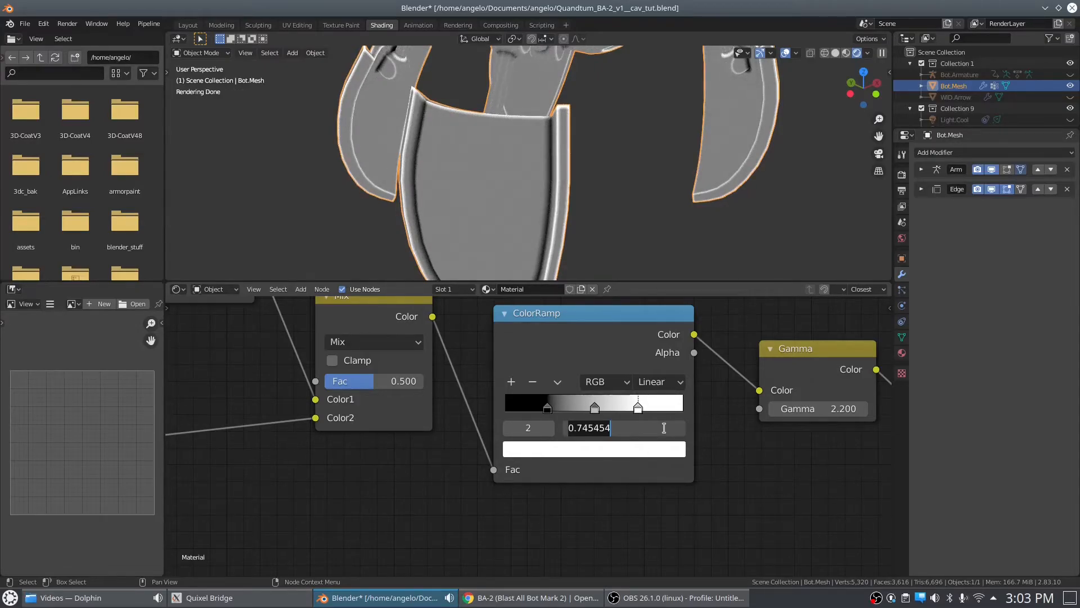
text(.6)
key(Return)
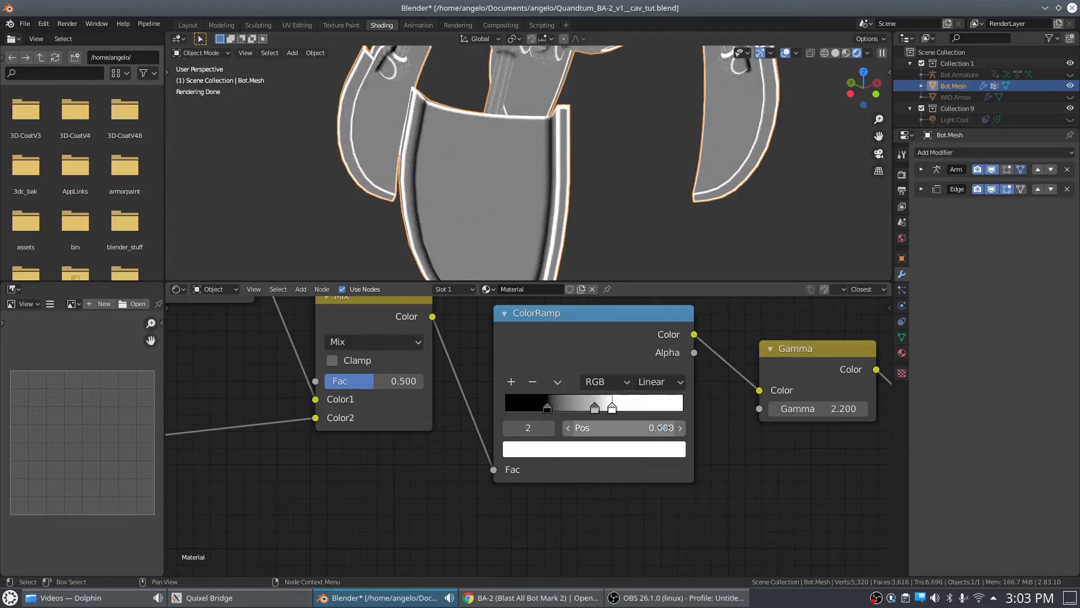
- Set the ColorRamp's black stop to position 0.4
click(548, 407)
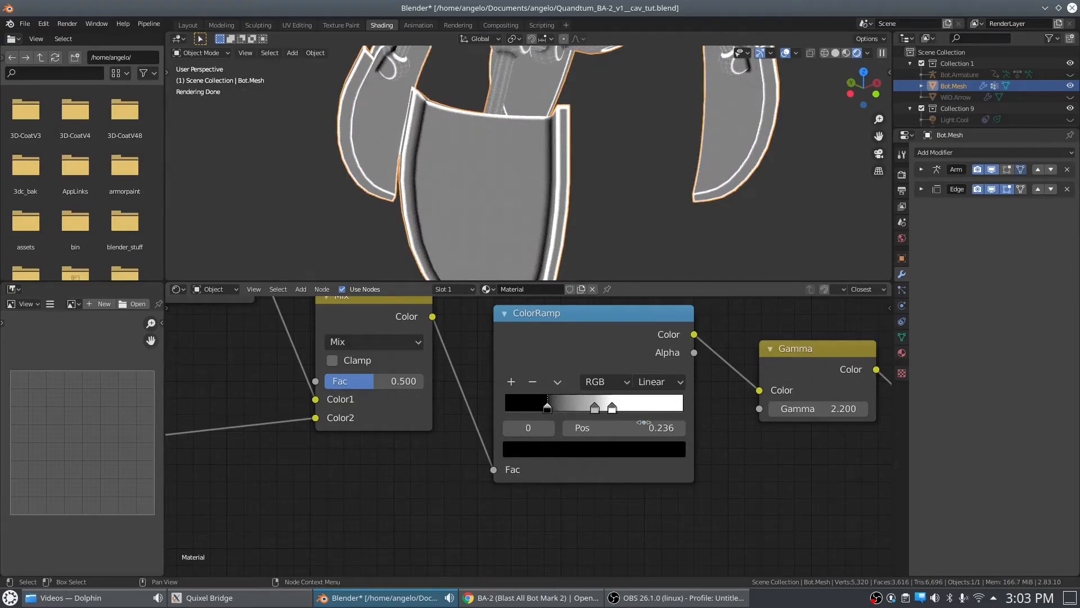
double_click(657, 429)
text(.)
key(Return)
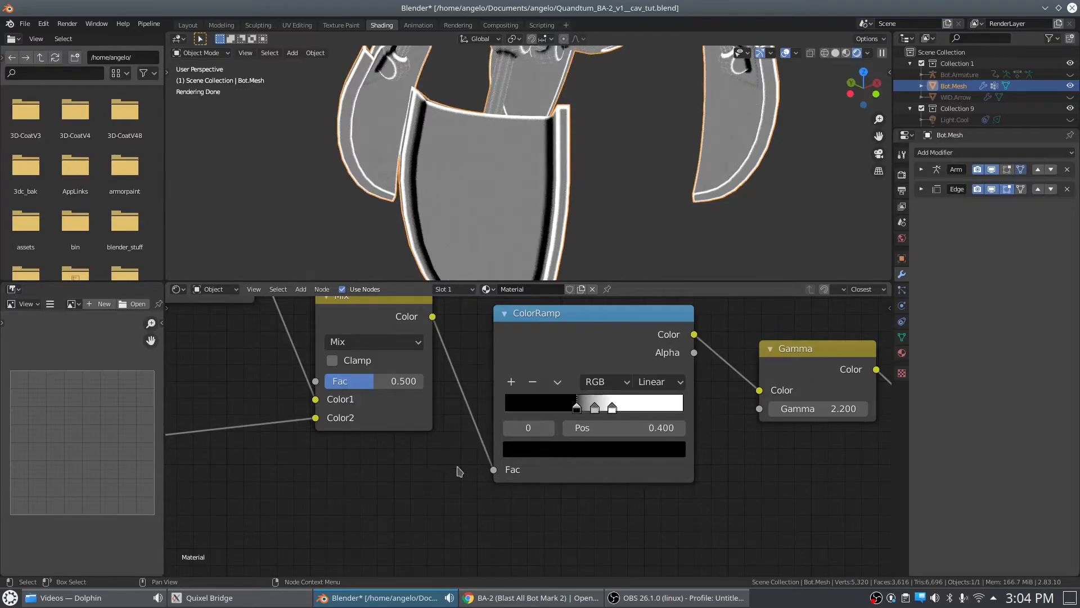
- Set the lower Ambient Occlusion node's Distance to 0.015
middle_drag(339, 497, 742, 396)
double_click(475, 443)
text(0.05)
text(.)
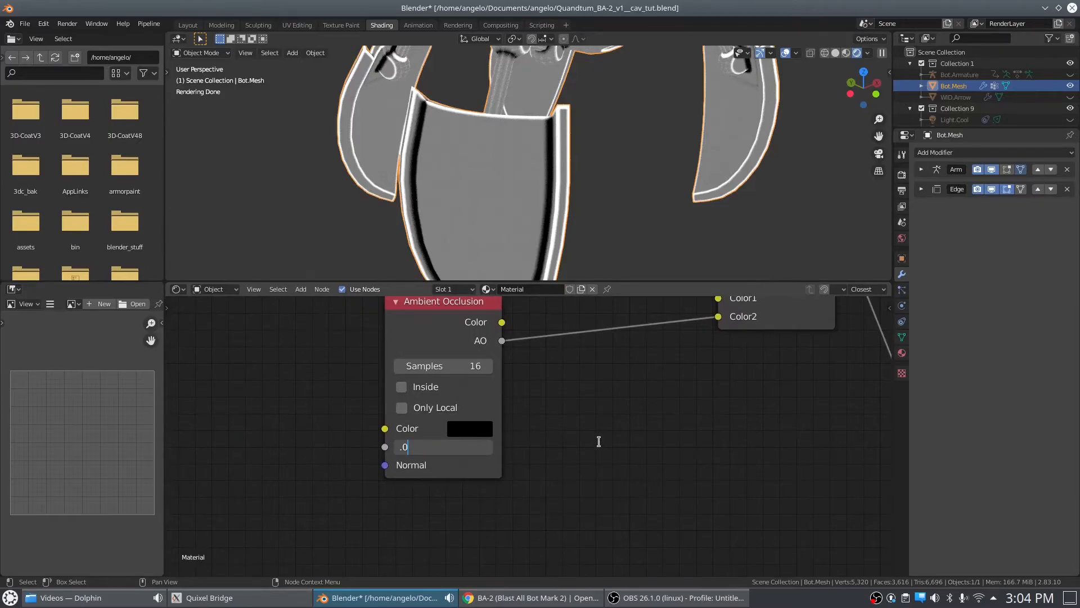
text(015)
key(Return)
- Set the upper, inside Ambient Occlusion node's Distance to 0.015 and check the lines on the whole robot
middle_drag(606, 329, 591, 495)
click(454, 421)
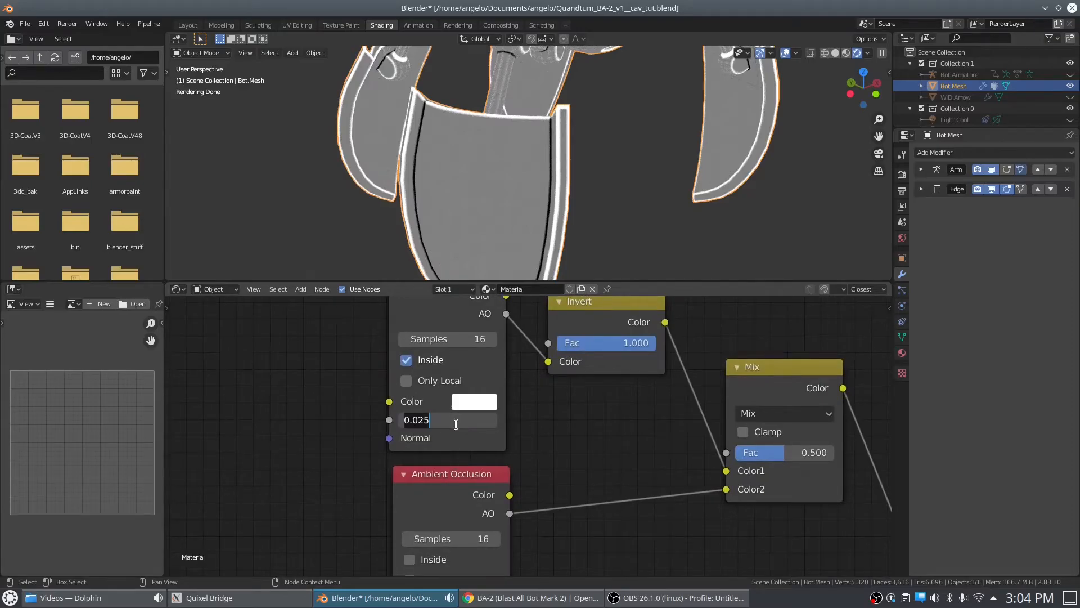
text(.0)
key(Return)
scroll(597, 149, down, 4)
middle_drag(597, 150, 591, 172)
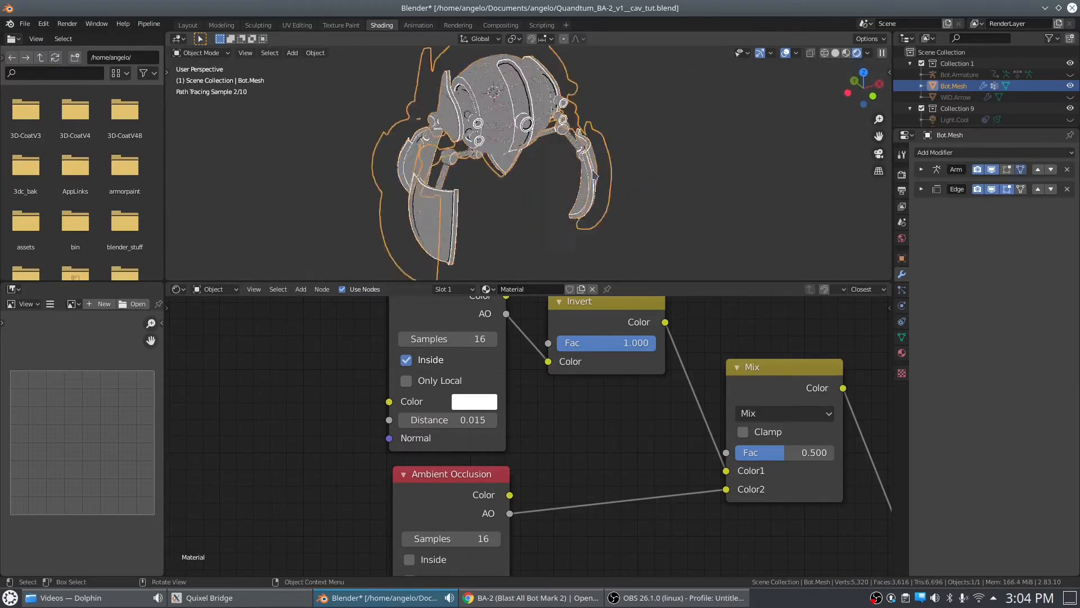
scroll(594, 175, up, 3)
- Add an unconnected Image Texture node below the Emission node
middle_drag(609, 438, 344, 463)
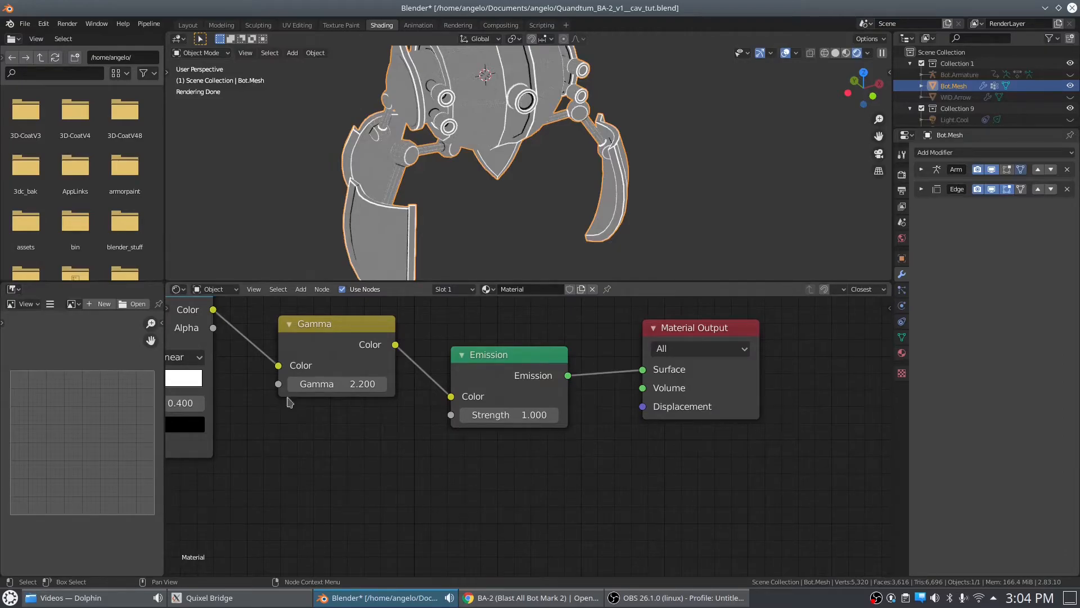
click(300, 289)
mouse_move(335, 356)
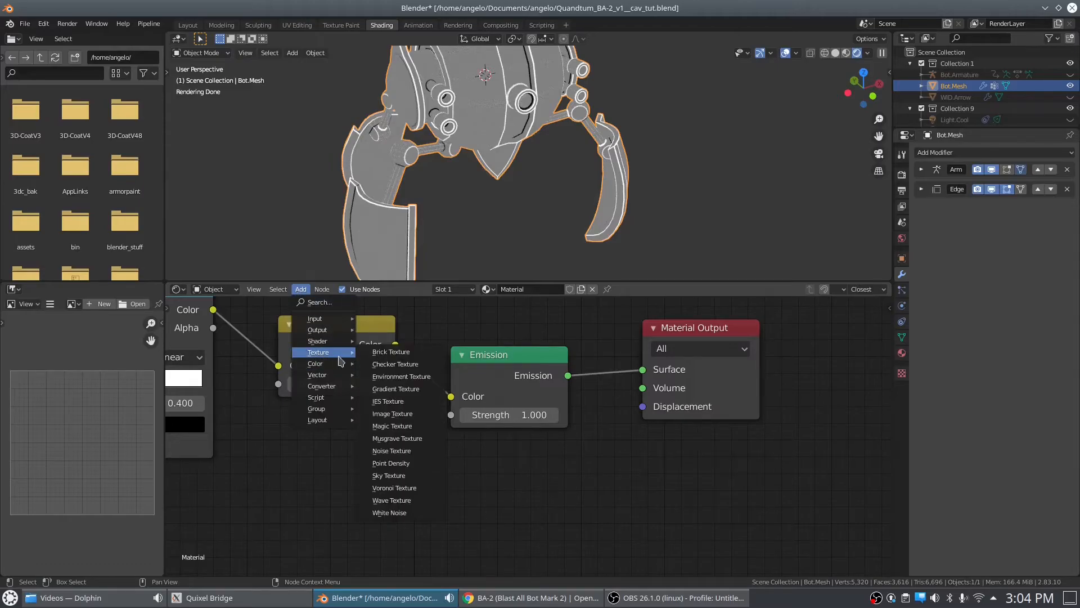
click(393, 413)
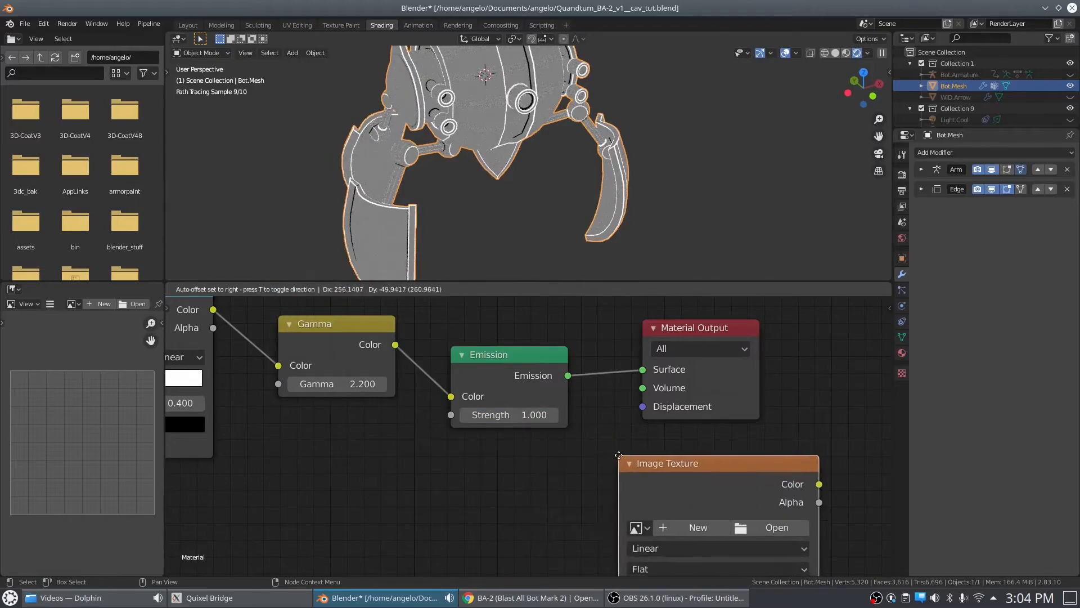
click(495, 454)
- Create a new blank 1024 × 1024 px image named cavity in the Image Texture node
middle_drag(772, 470, 618, 450)
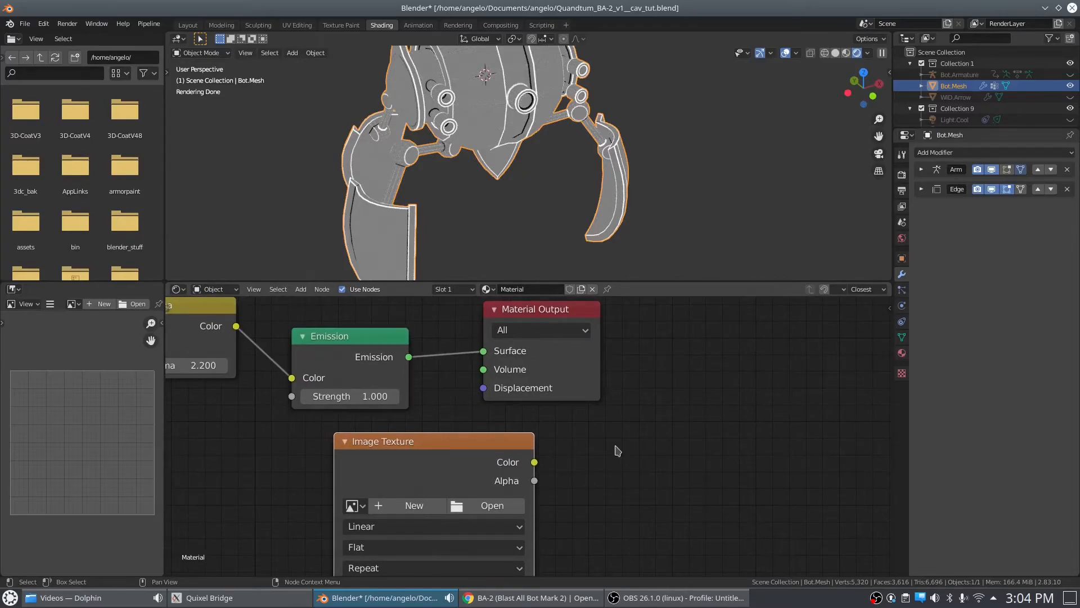
click(414, 505)
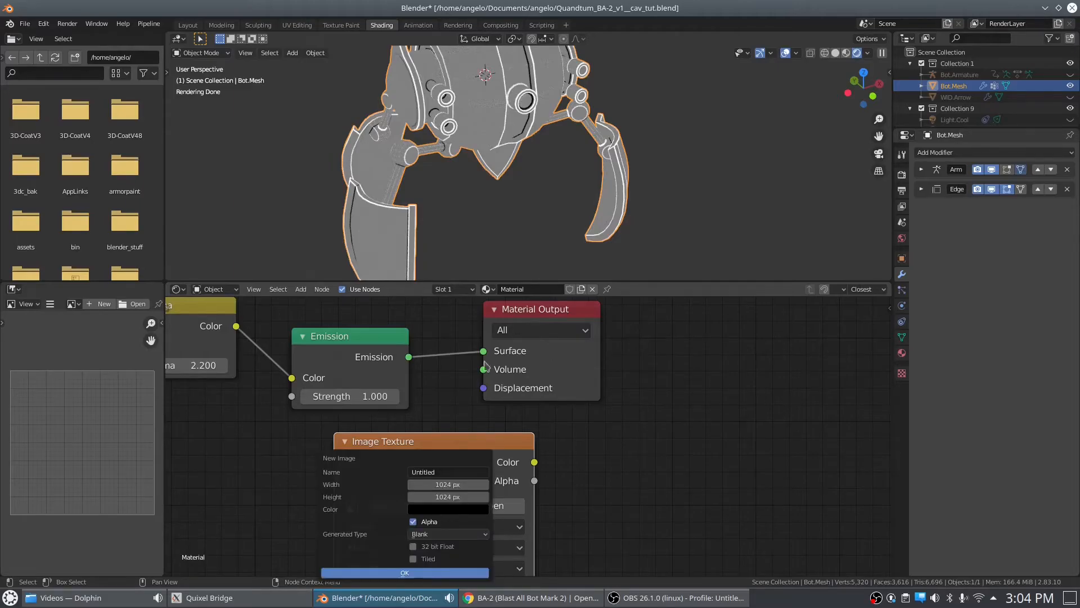
click(437, 471)
text(cavity)
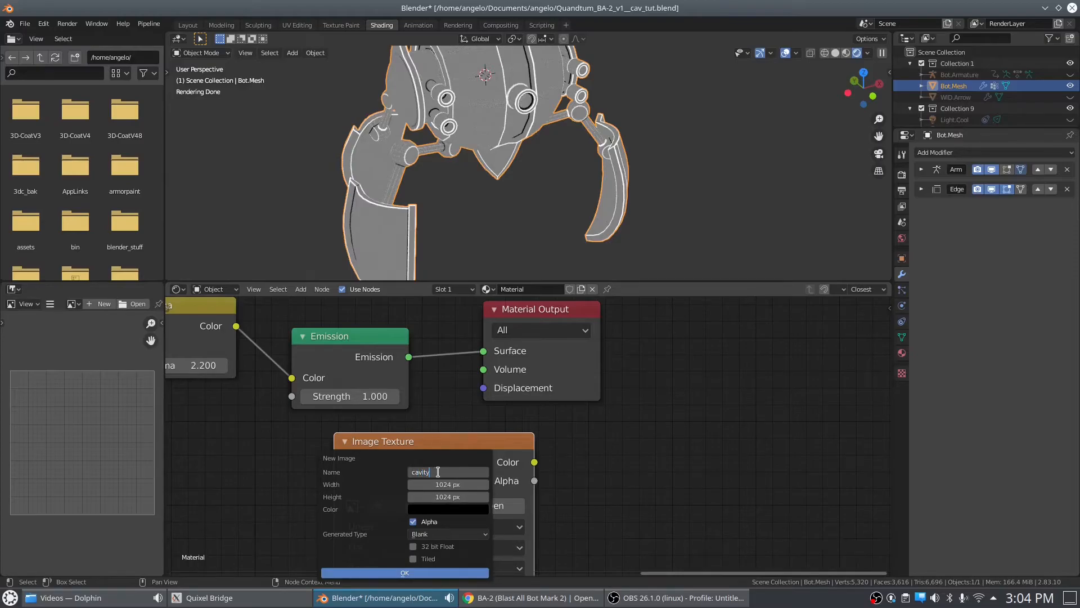
key(Return)
click(470, 571)
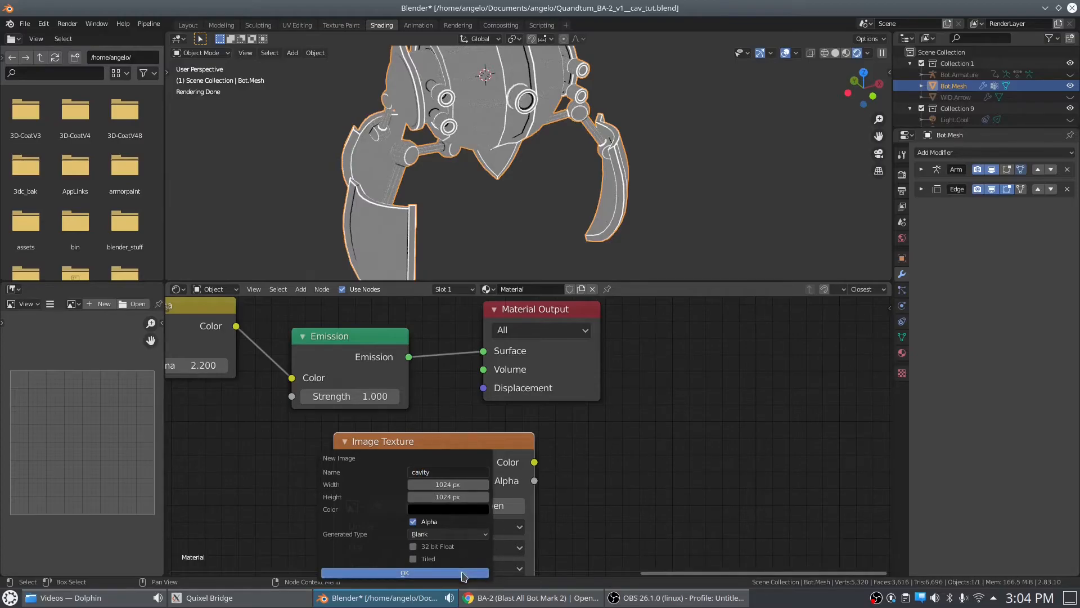
- Switch to the UV Editing workspace and display the cavity image behind the robot's UV layout
click(297, 24)
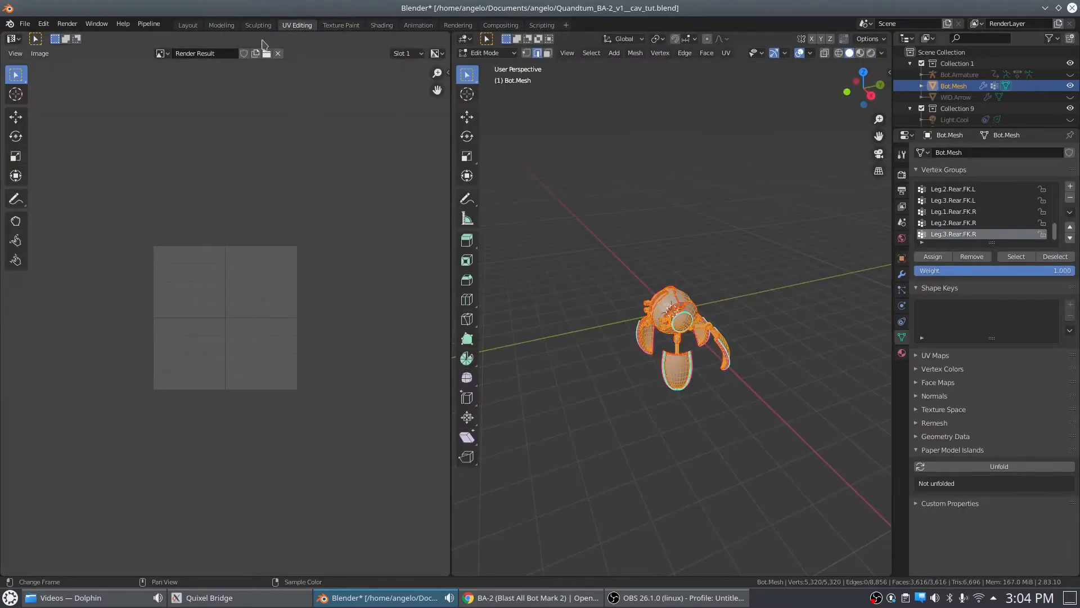
click(194, 52)
click(188, 76)
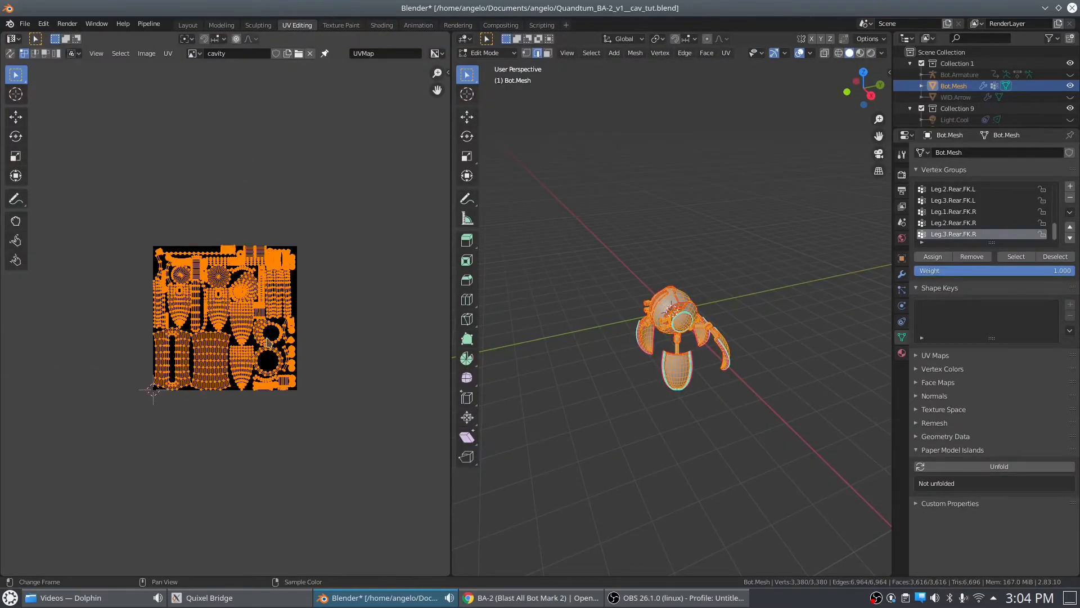
scroll(254, 357, up, 5)
scroll(239, 281, down, 2)
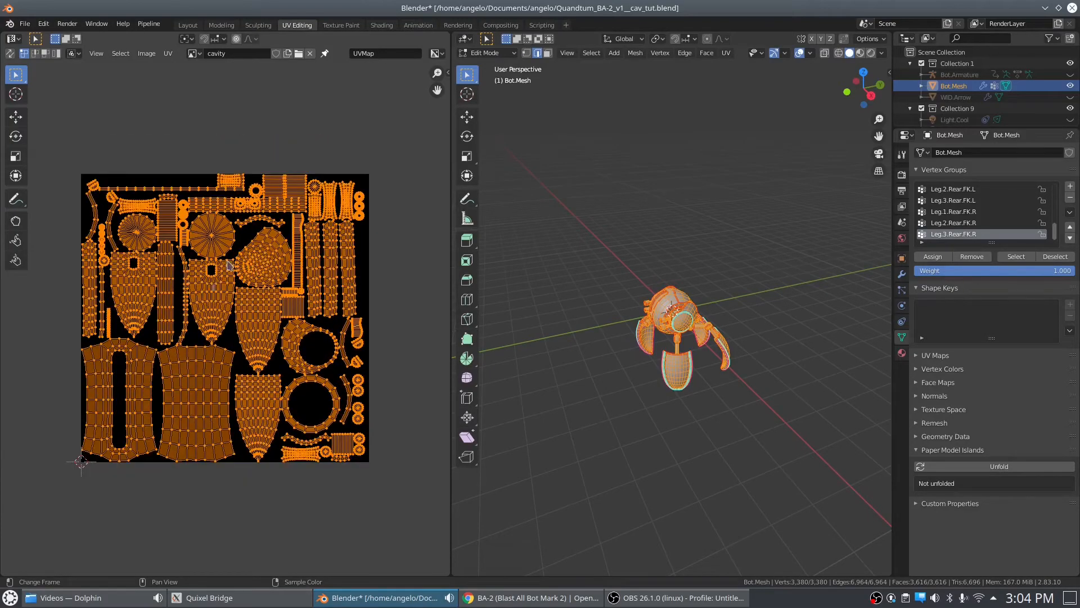
- Save the cavity image as cavity.png in the angelo documents folder, overwriting the existing file
click(146, 53)
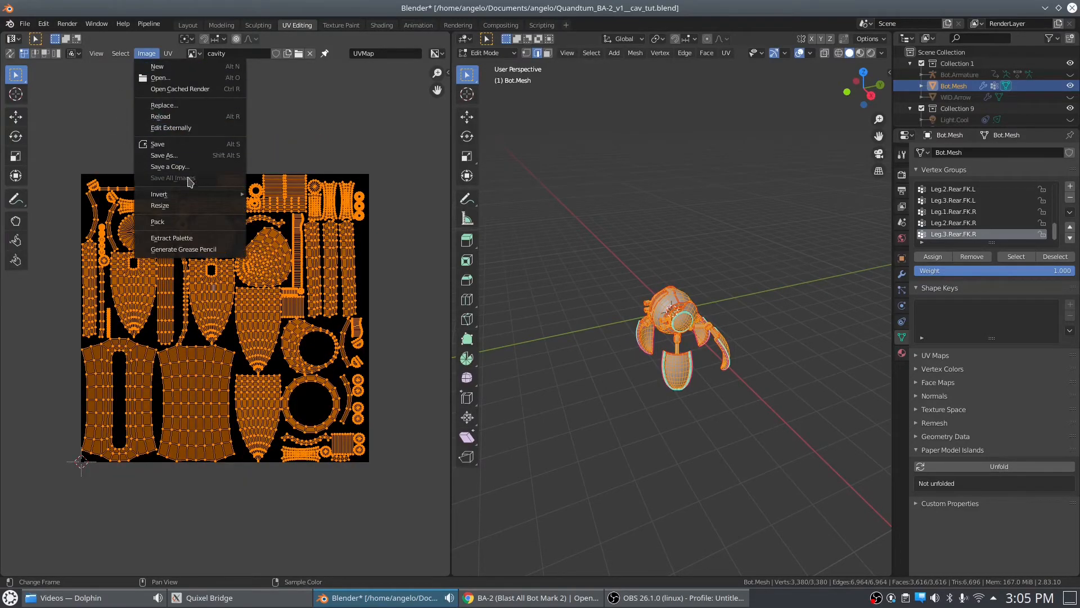
click(163, 156)
click(523, 247)
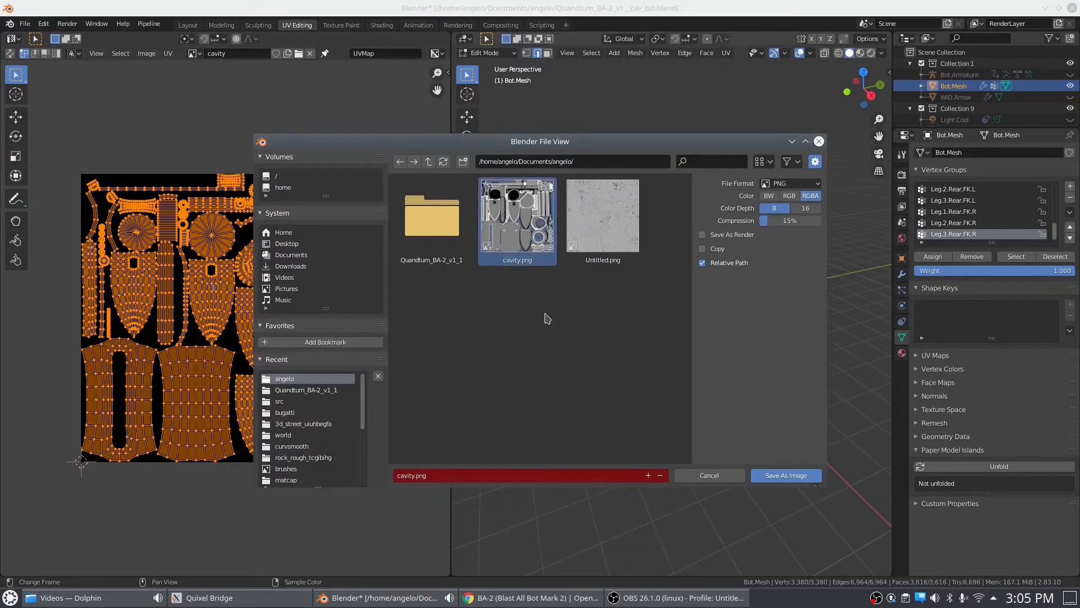
click(771, 475)
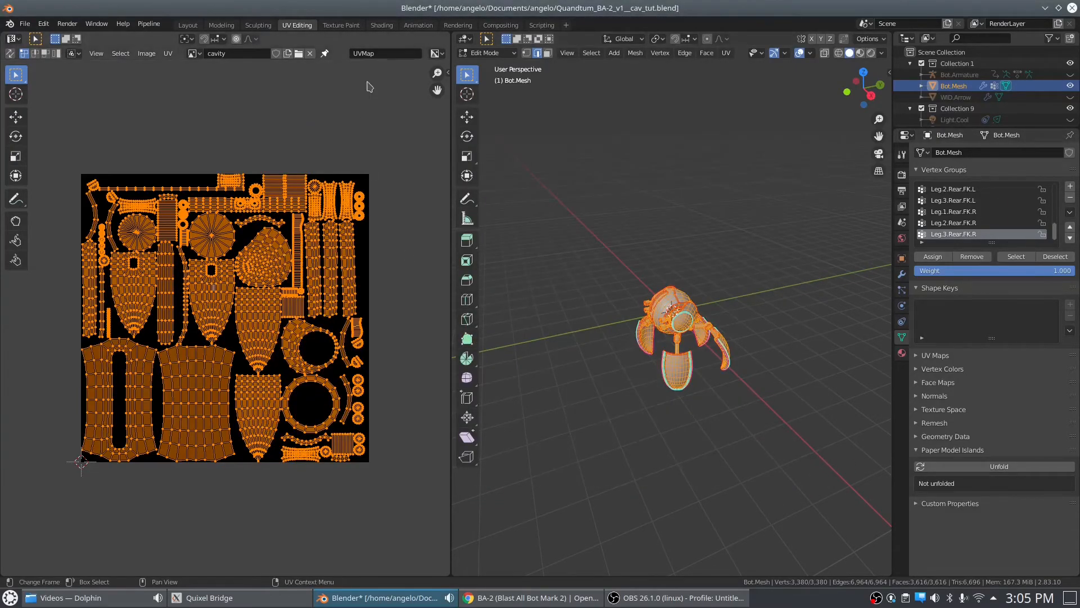
- Switch to the Texture Paint workspace and show the scene's Cycles render settings
click(381, 24)
mouse_move(661, 452)
middle_down()
mouse_move(687, 436)
mouse_move(654, 432)
mouse_move(645, 526)
middle_up()
click(342, 26)
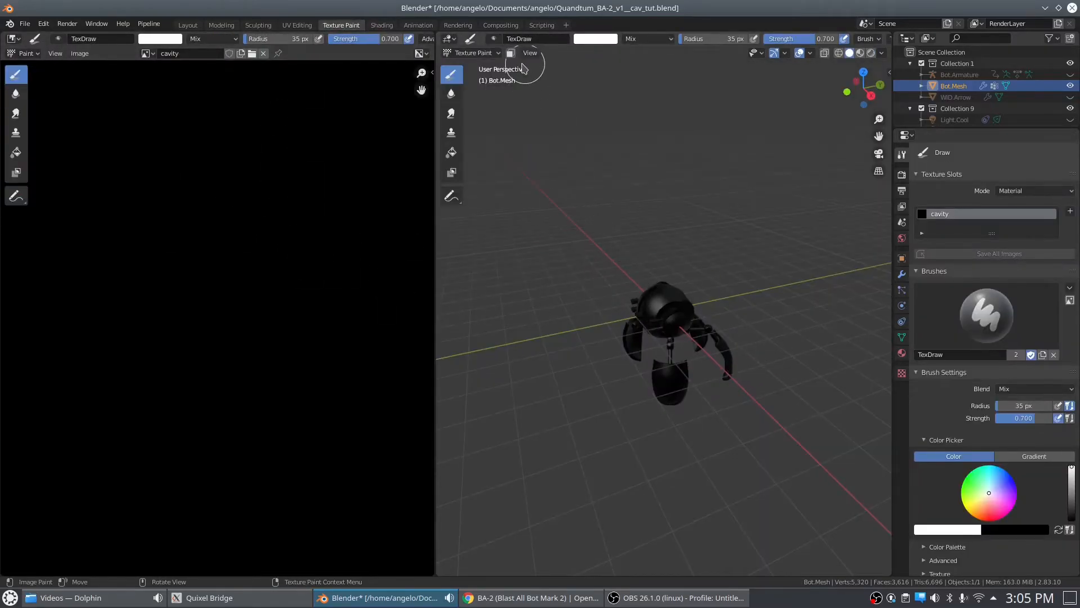
click(901, 174)
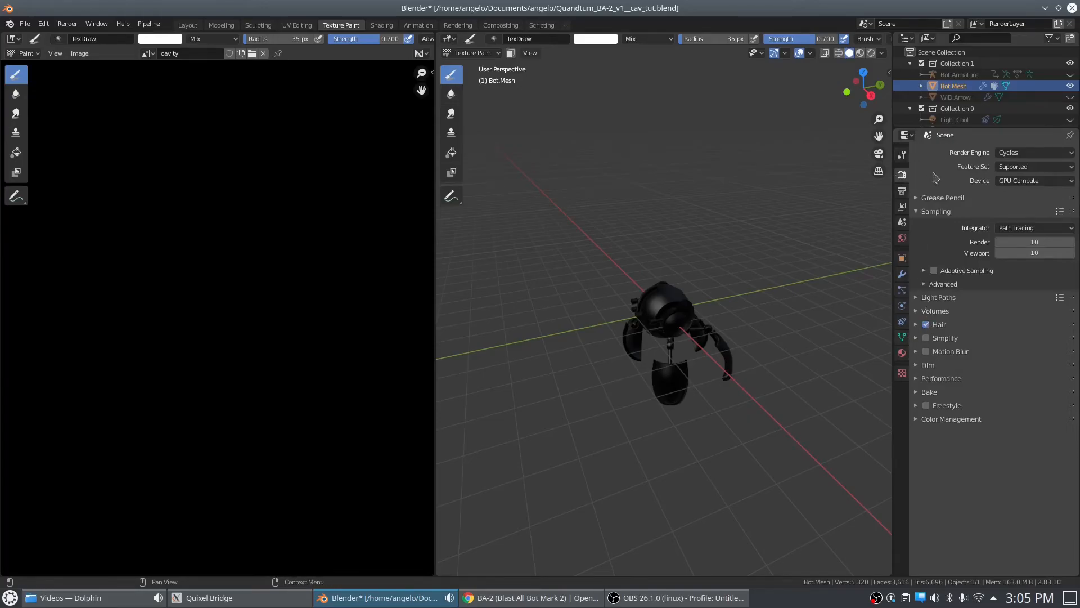
- Bake the Emit pass of the robot mesh into the cavity image, working in Object Mode
click(926, 392)
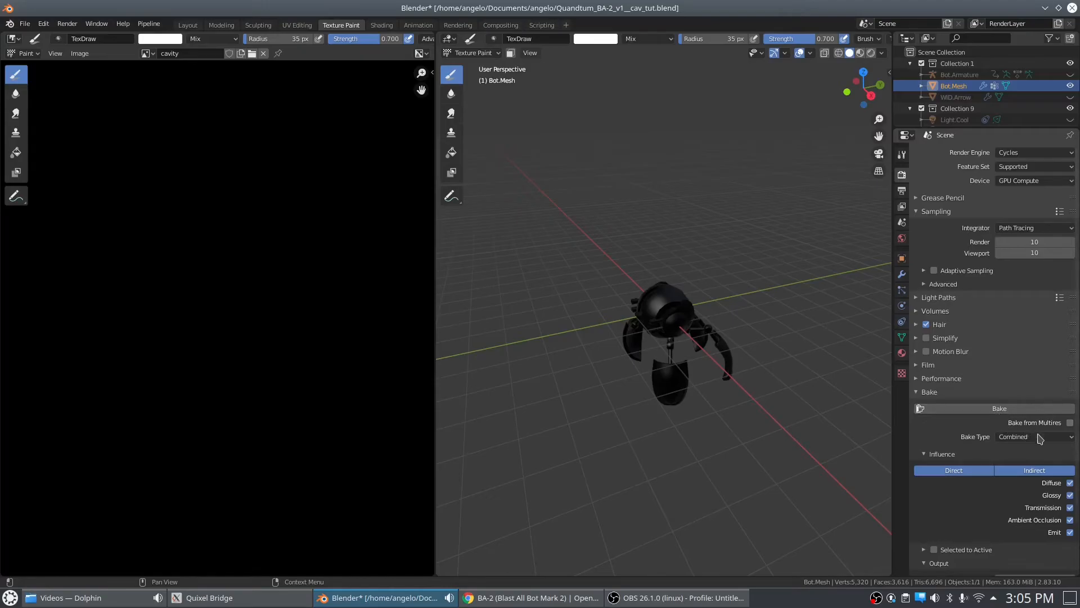
click(1013, 437)
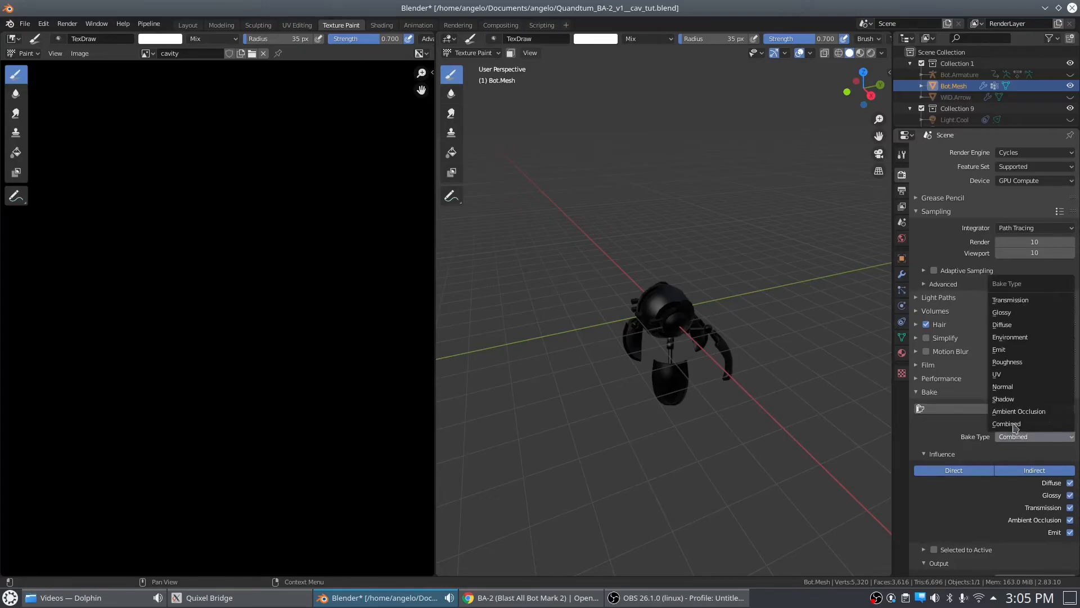
click(1013, 350)
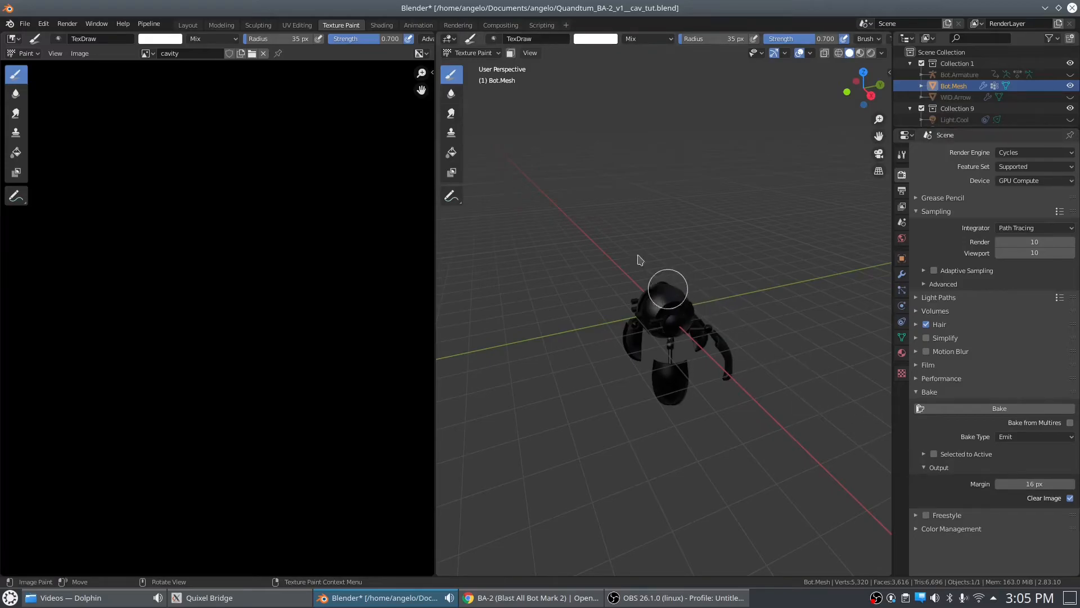
click(480, 52)
click(466, 65)
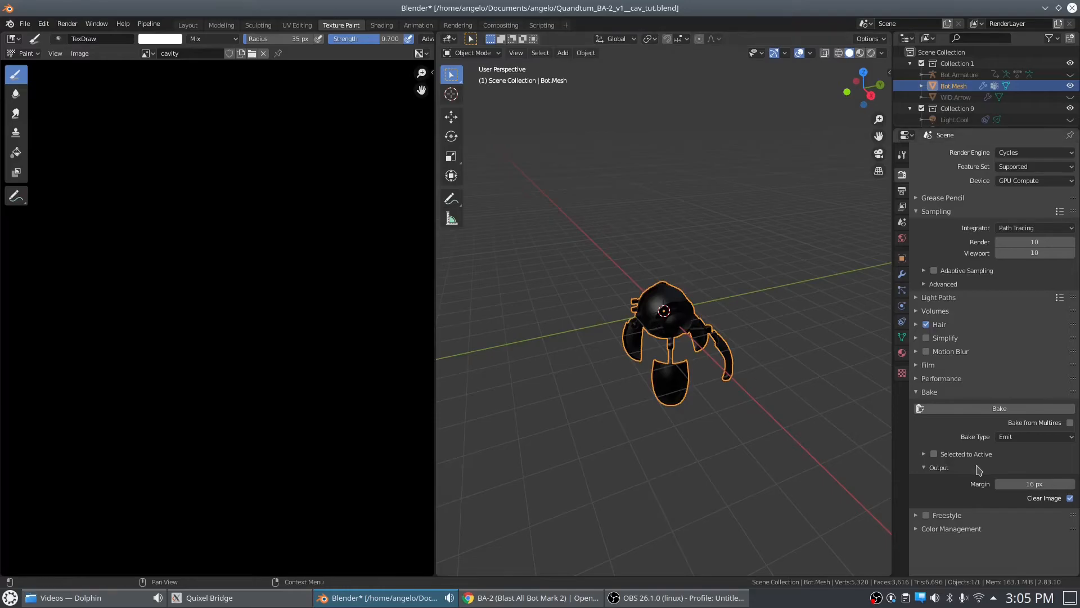
click(996, 409)
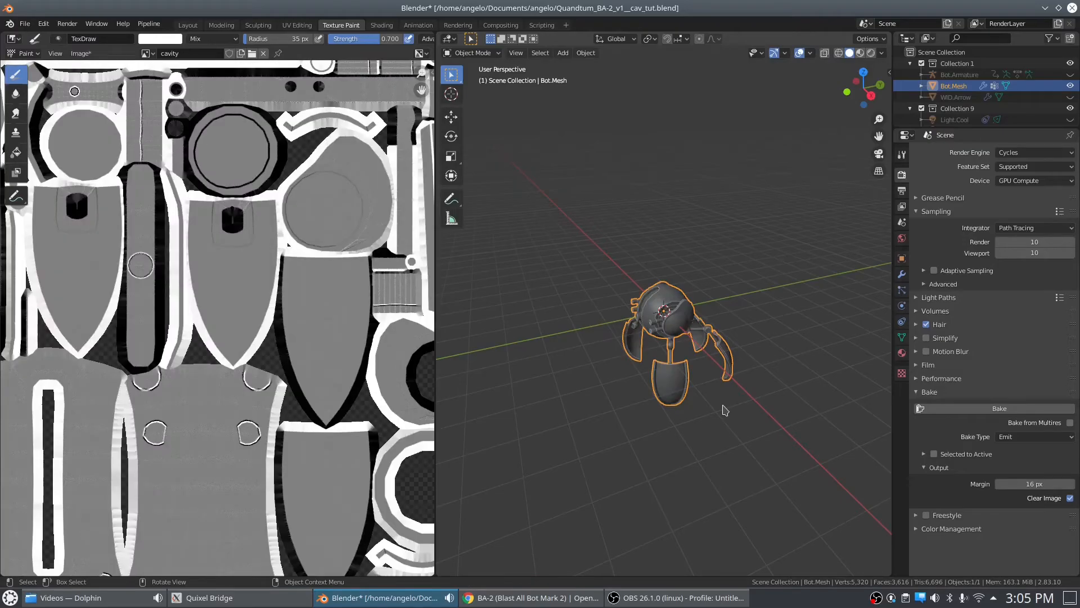
- Show the whole baked cavity map and save the image to its existing cavity.png file
key(Home)
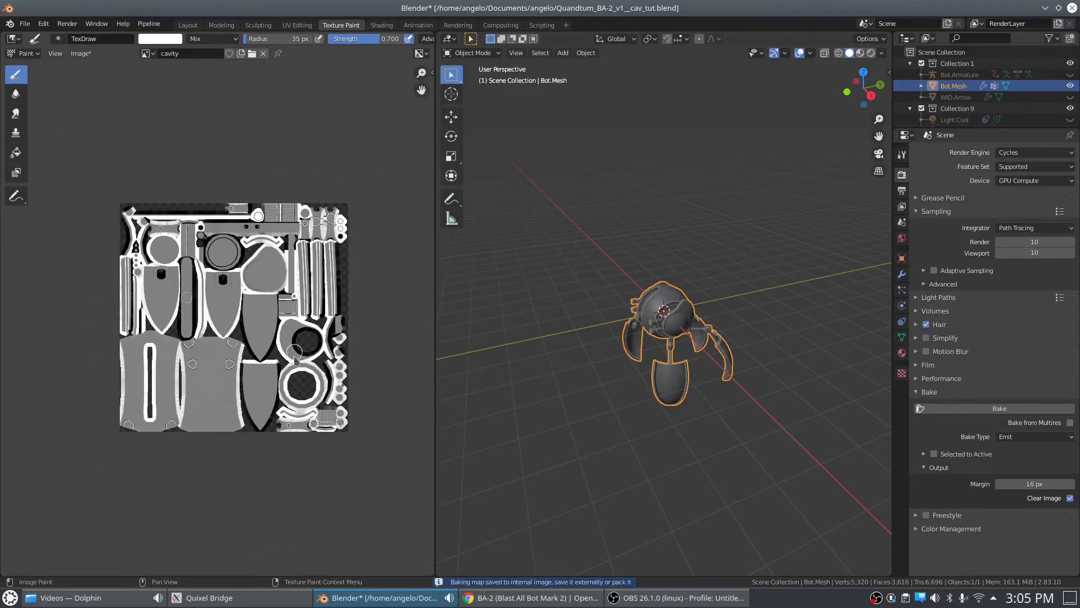
scroll(279, 424, up, 1)
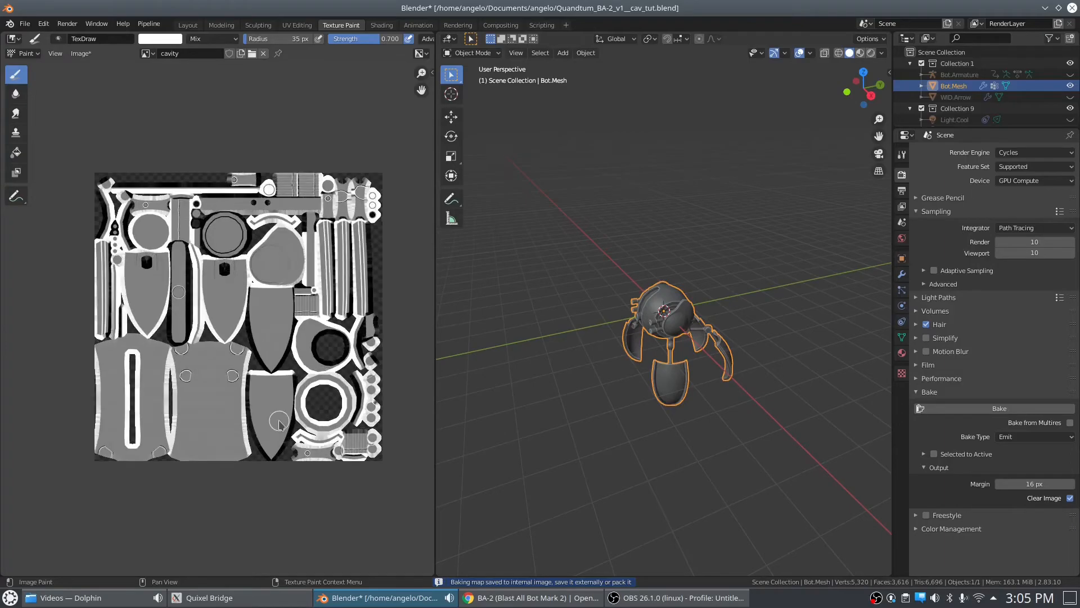
scroll(279, 423, up, 1)
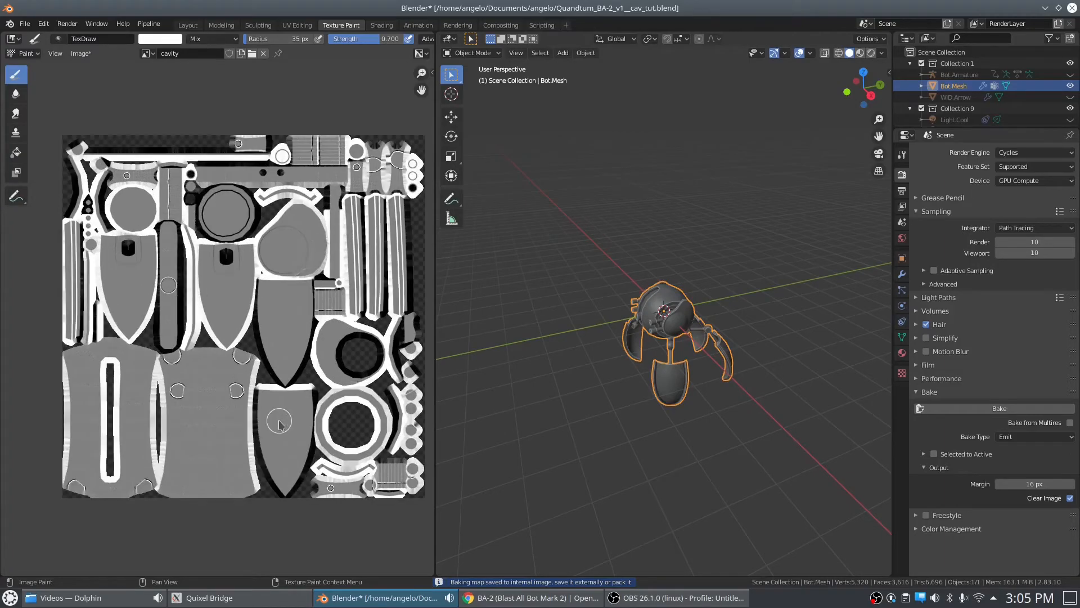
click(80, 54)
click(97, 145)
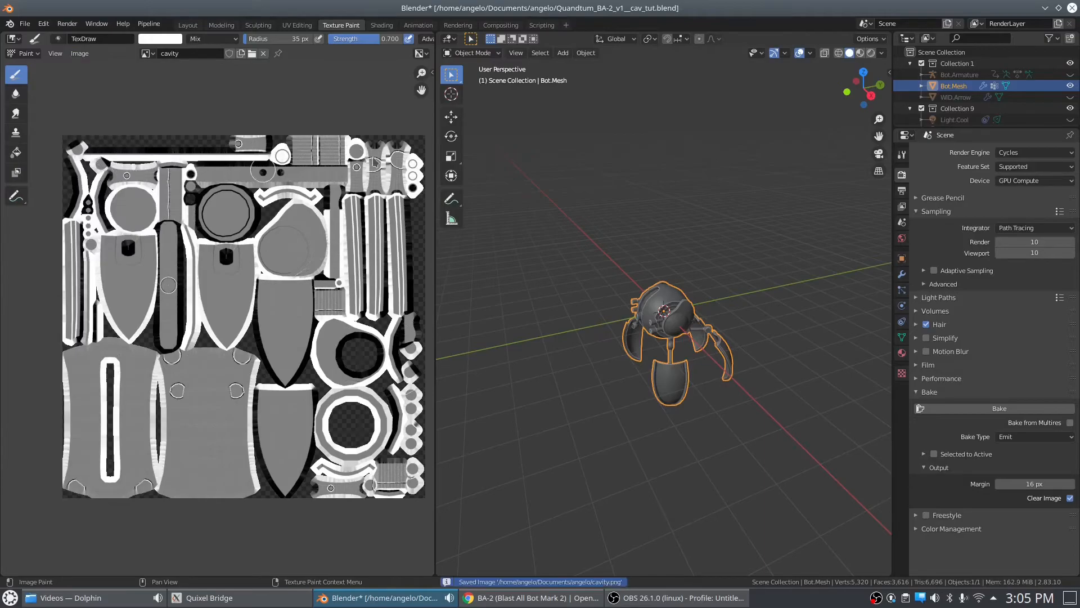
- In the Shading workspace, add a UV Map node set to UVMap and link its UV output to the cavity texture's Vector input
click(382, 25)
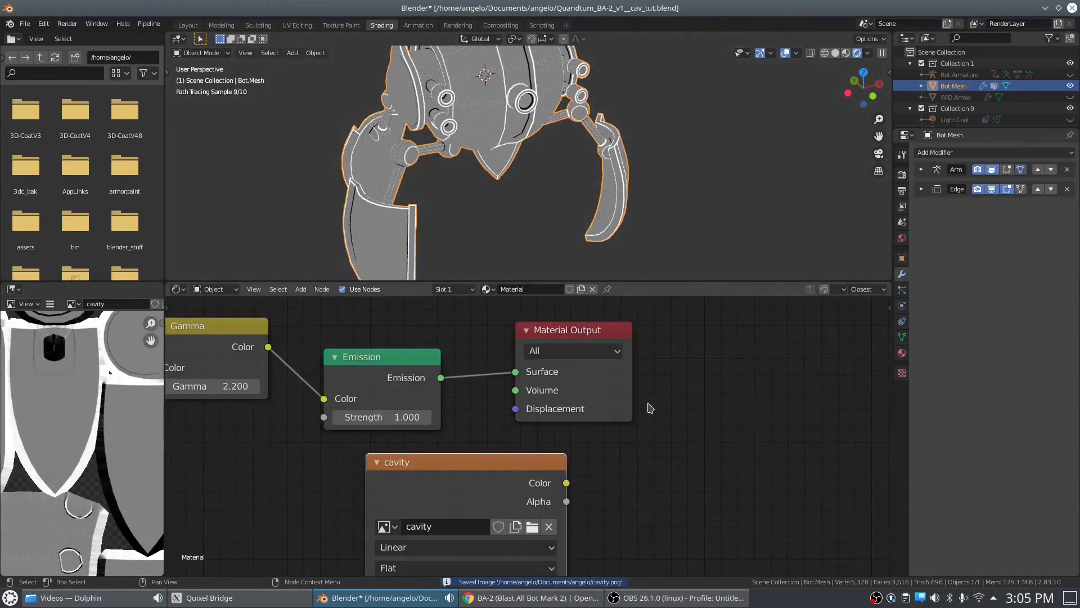
middle_drag(636, 454, 796, 321)
click(302, 289)
mouse_move(318, 318)
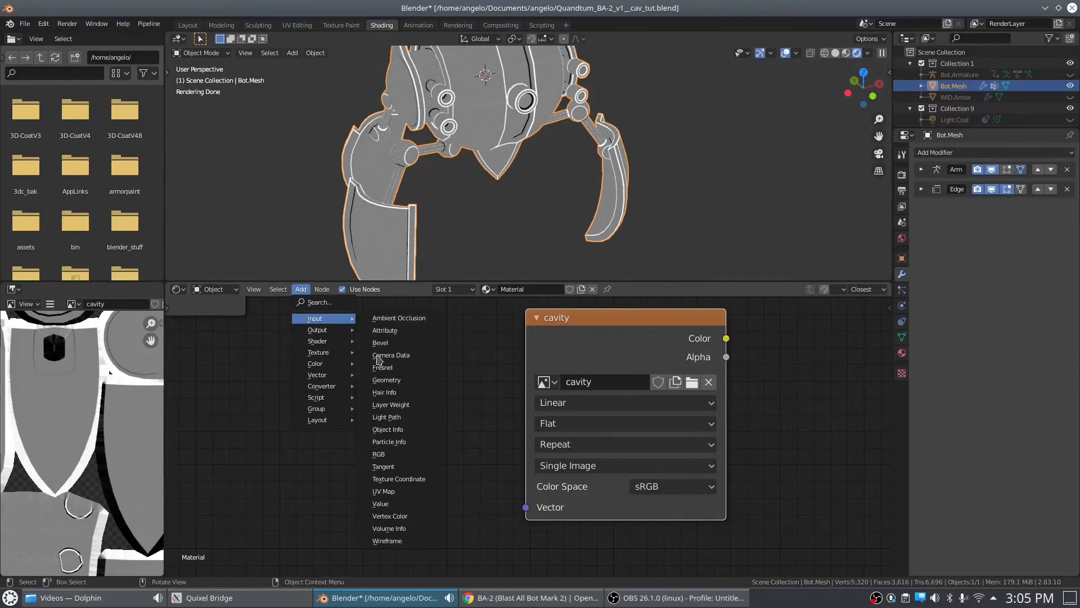
click(388, 491)
drag(443, 465, 525, 507)
click(348, 510)
click(340, 336)
- Shift the Emission and Material Output nodes to the right and link the cavity texture's Color to the Emission Color
middle_drag(748, 410, 523, 549)
drag(502, 306, 617, 382)
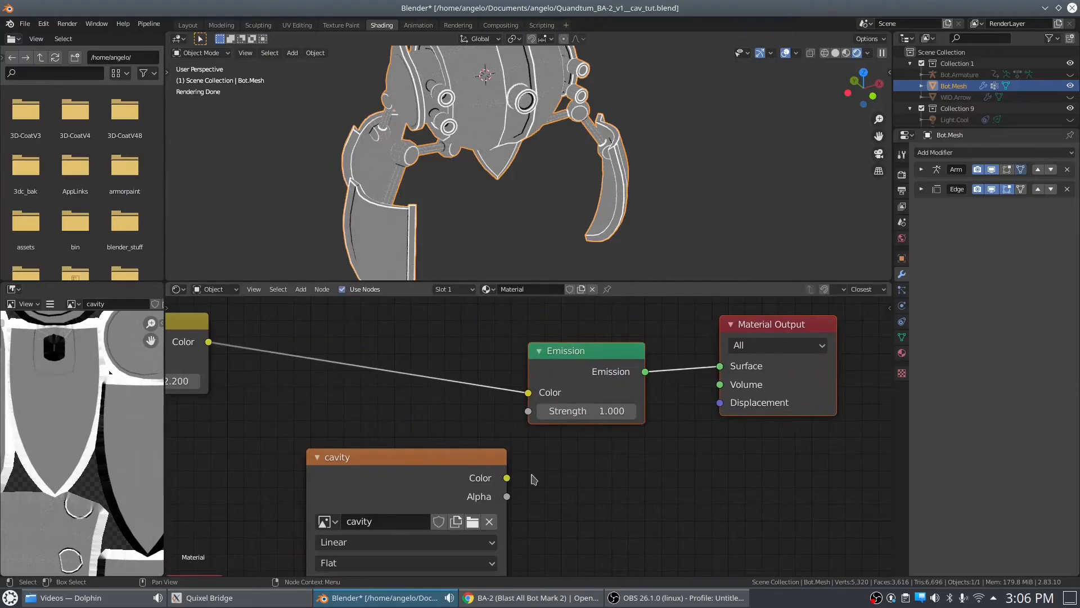
drag(507, 478, 527, 392)
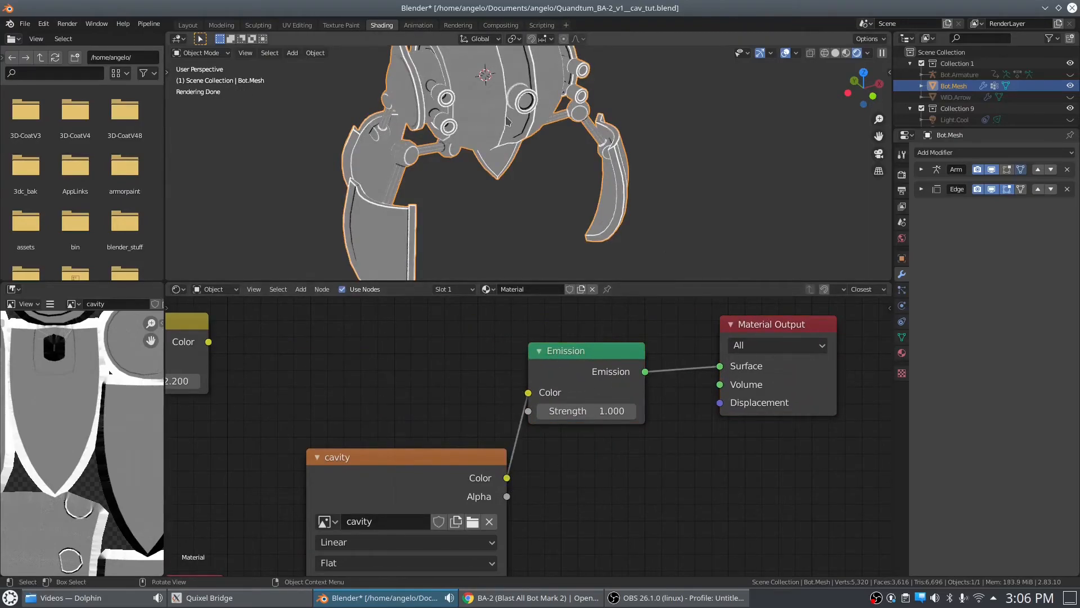
scroll(498, 163, up, 3)
middle_drag(394, 163, 416, 185)
scroll(601, 468, down, 4)
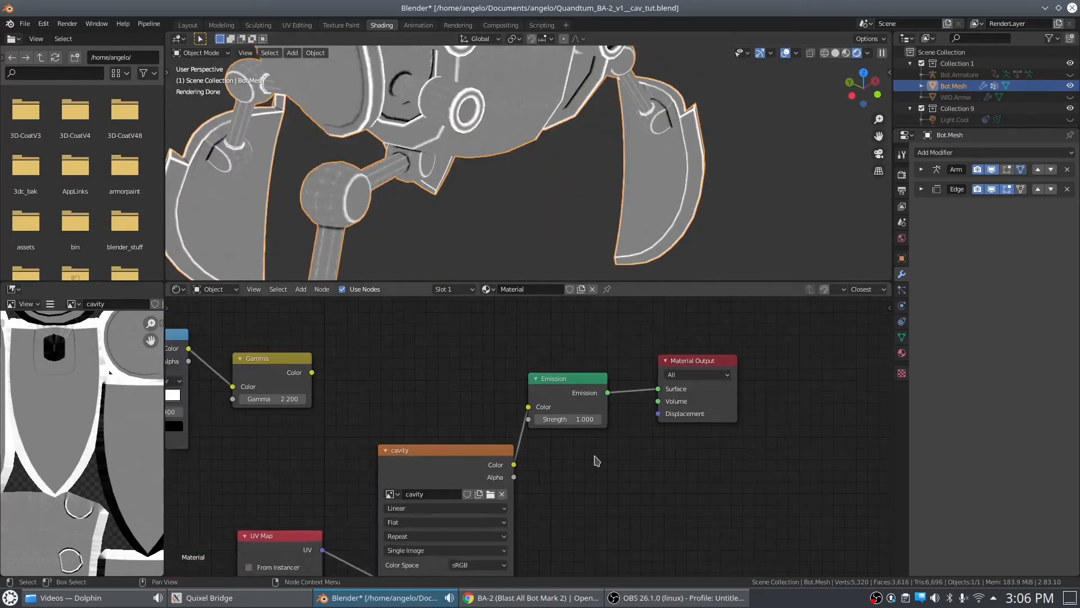
- Move the UV Map and cavity texture nodes together to the left, placing the texture beneath the Gamma node
middle_drag(601, 469, 643, 465)
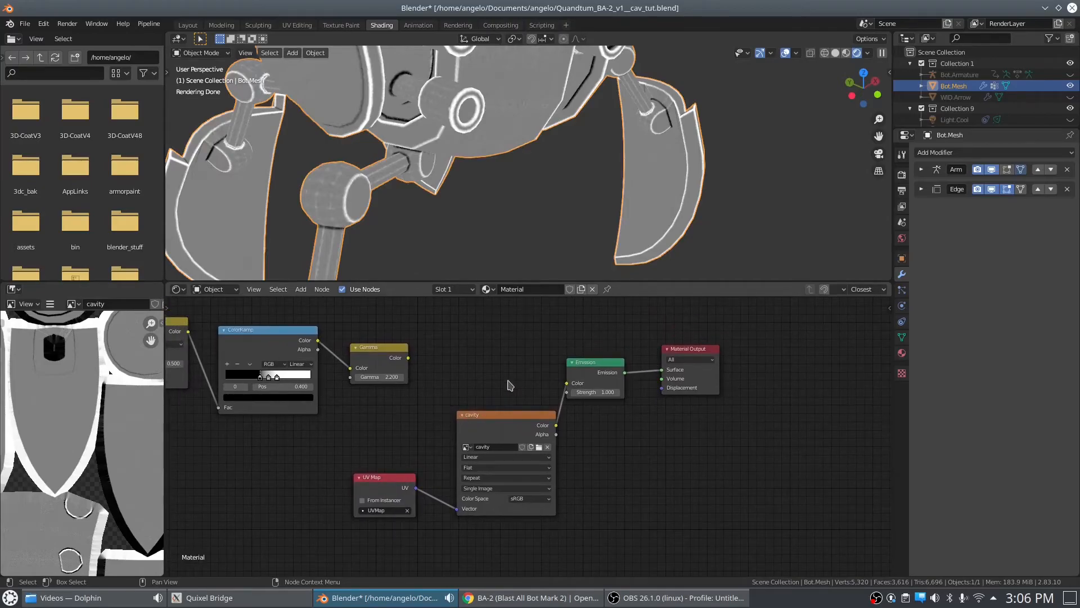
drag(490, 400, 394, 517)
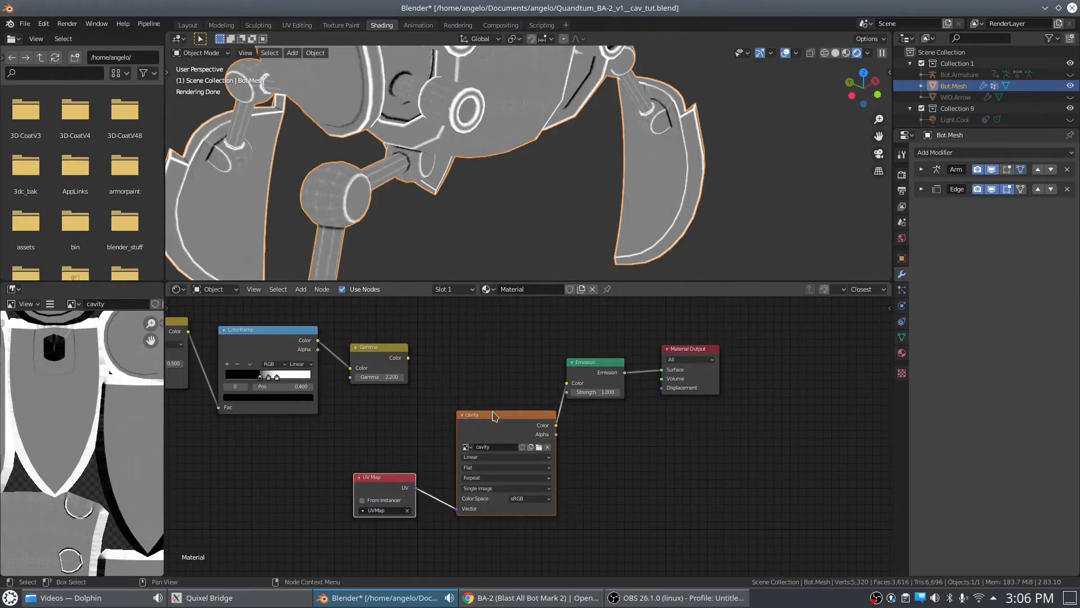
drag(494, 416, 390, 423)
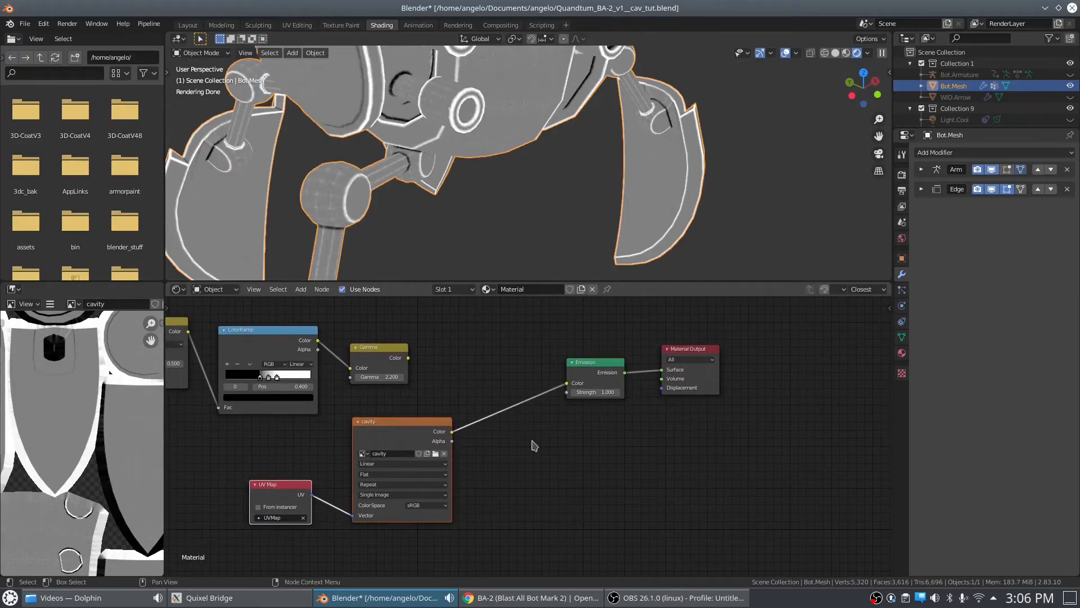
- Examine the baked cavity texture on the robot and review the node tree from the Ambient Occlusion nodes to the Material Output
scroll(545, 479, down, 1)
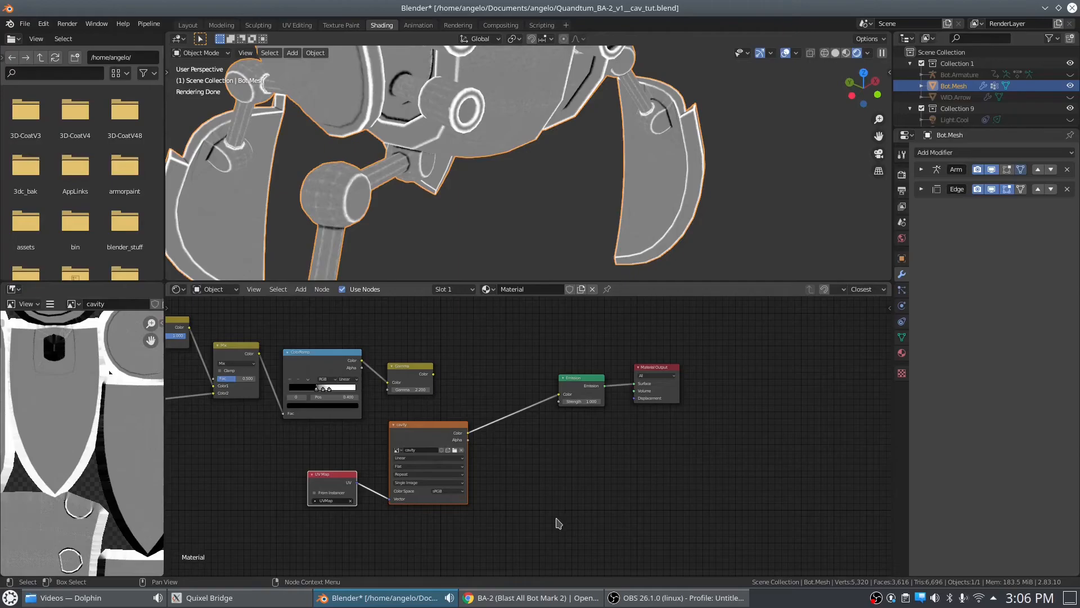
middle_drag(549, 489, 625, 442)
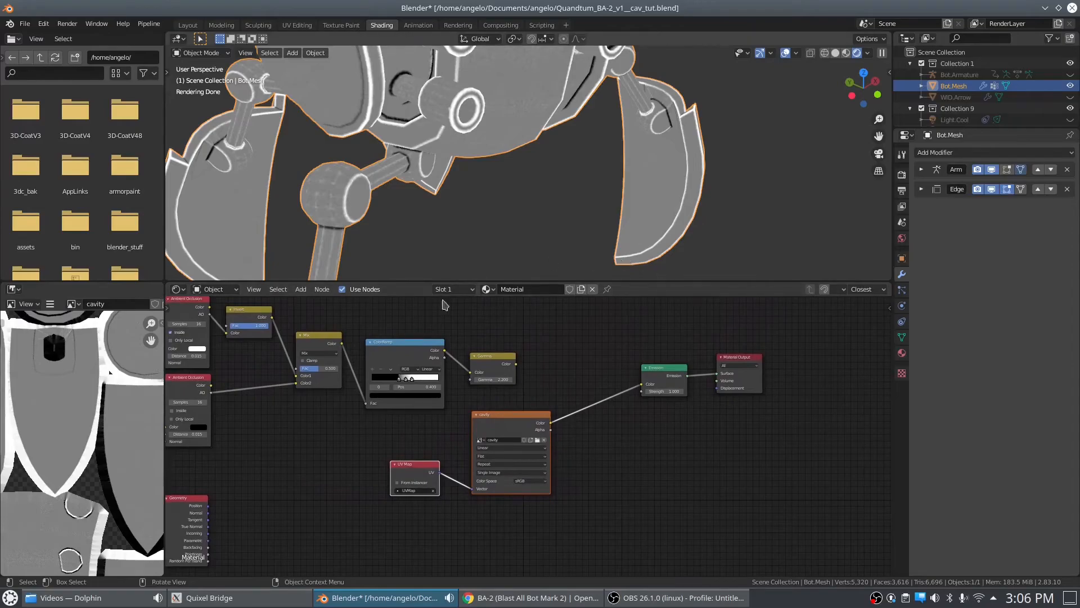
scroll(473, 198, down, 4)
mouse_move(474, 198)
middle_down()
mouse_move(440, 169)
mouse_move(526, 94)
middle_up()
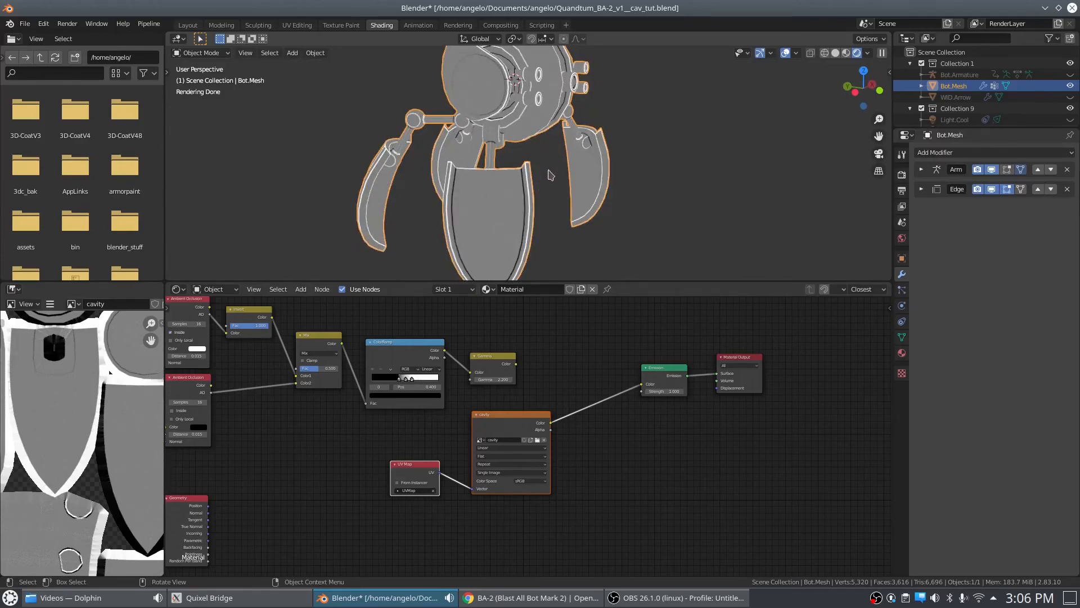
middle_drag(304, 432, 510, 464)
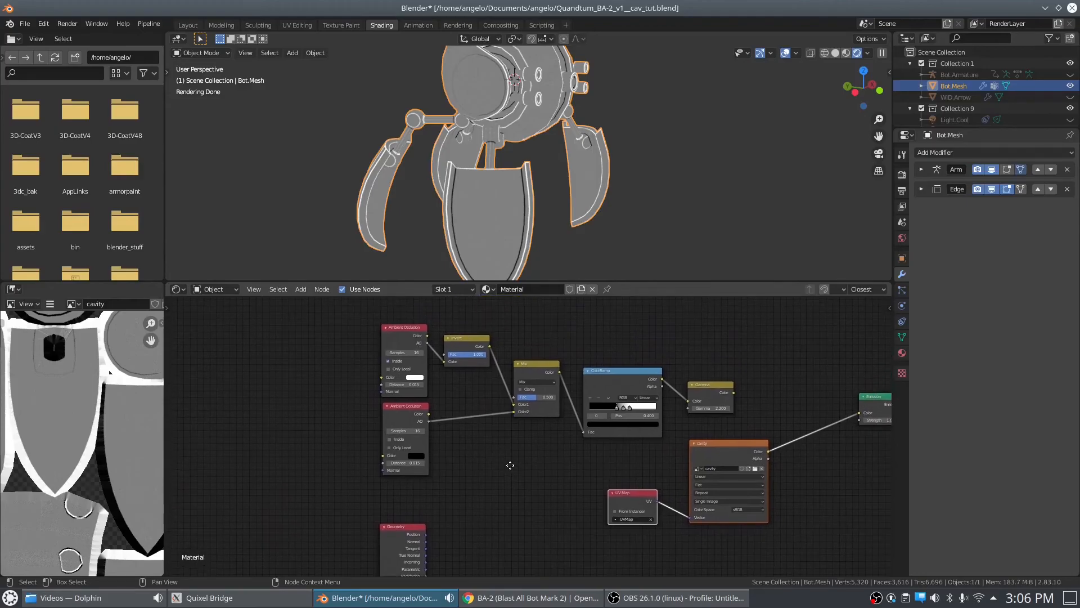
scroll(489, 462, up, 3)
scroll(488, 464, up, 1)
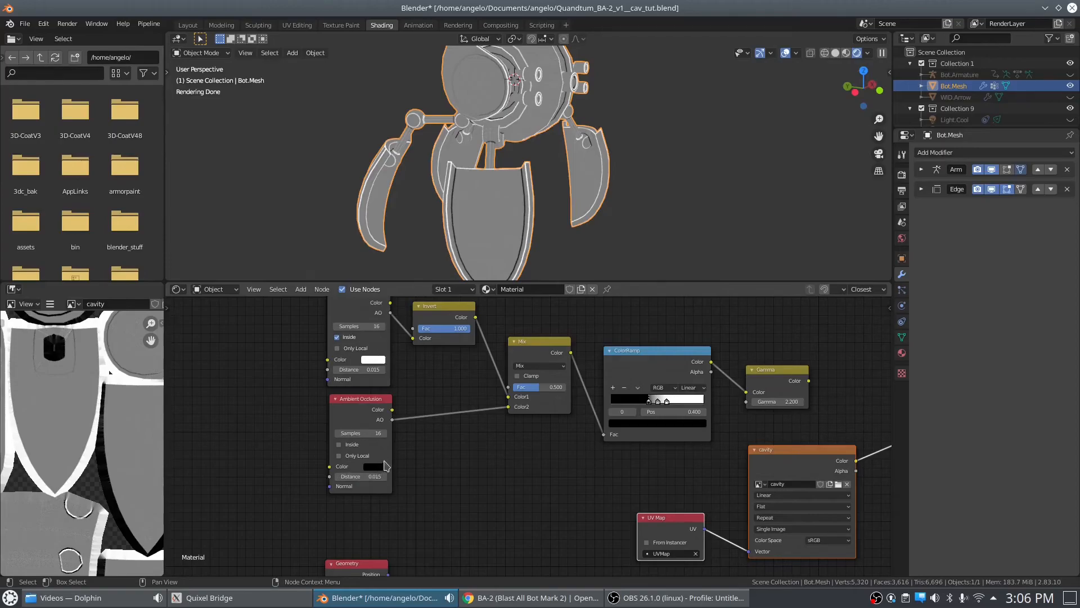
middle_drag(585, 478, 230, 410)
middle_drag(332, 393, 416, 435)
scroll(422, 436, down, 6)
drag(0, 0, 0, 0)
middle_drag(367, 454, 431, 481)
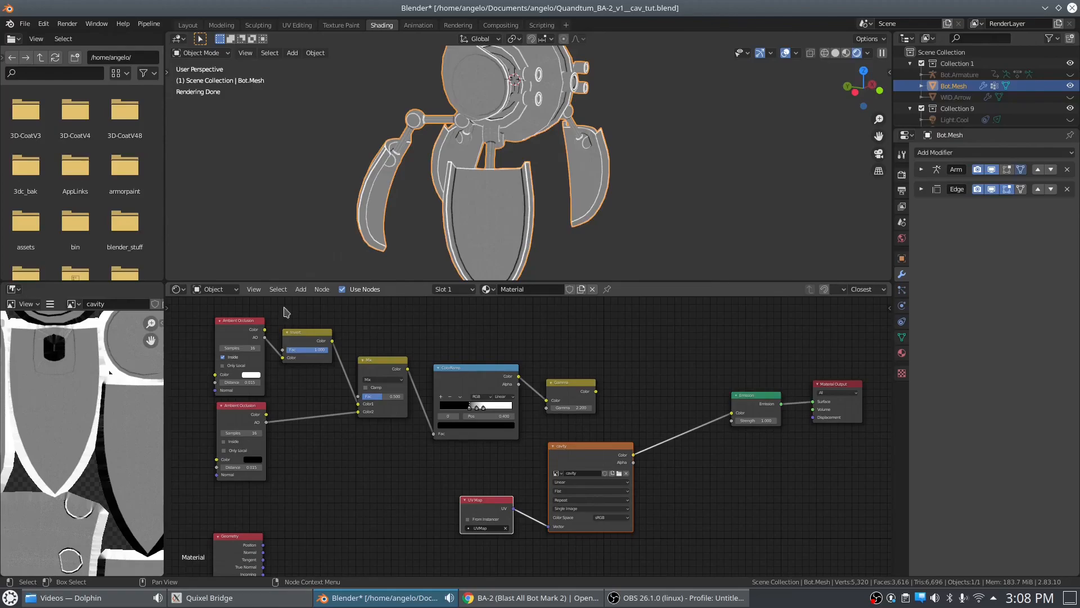
scroll(430, 478, down, 1)
scroll(431, 475, down, 1)
middle_drag(419, 546, 353, 447)
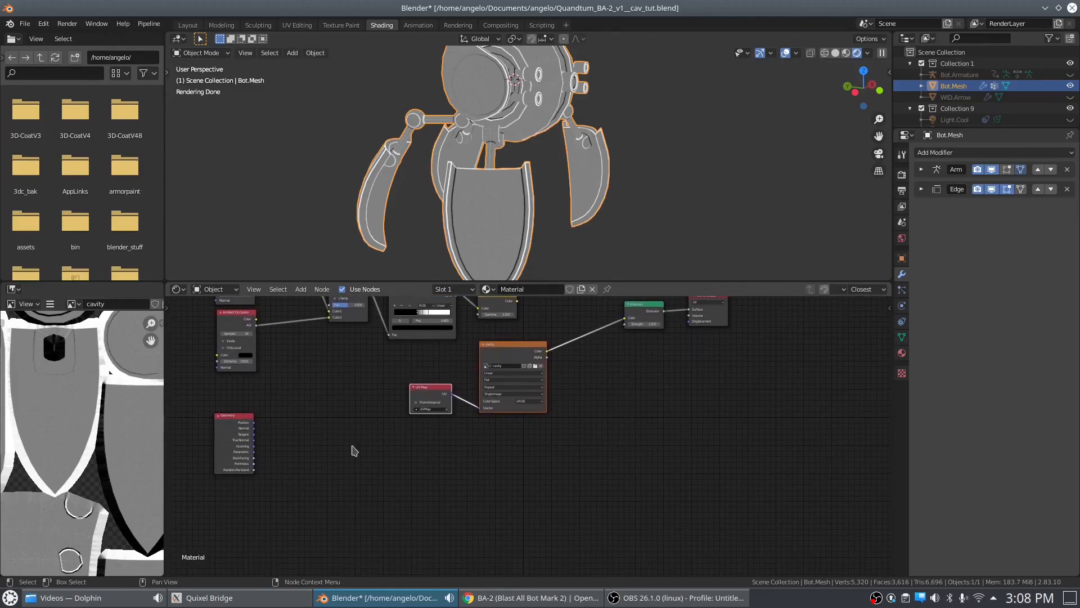